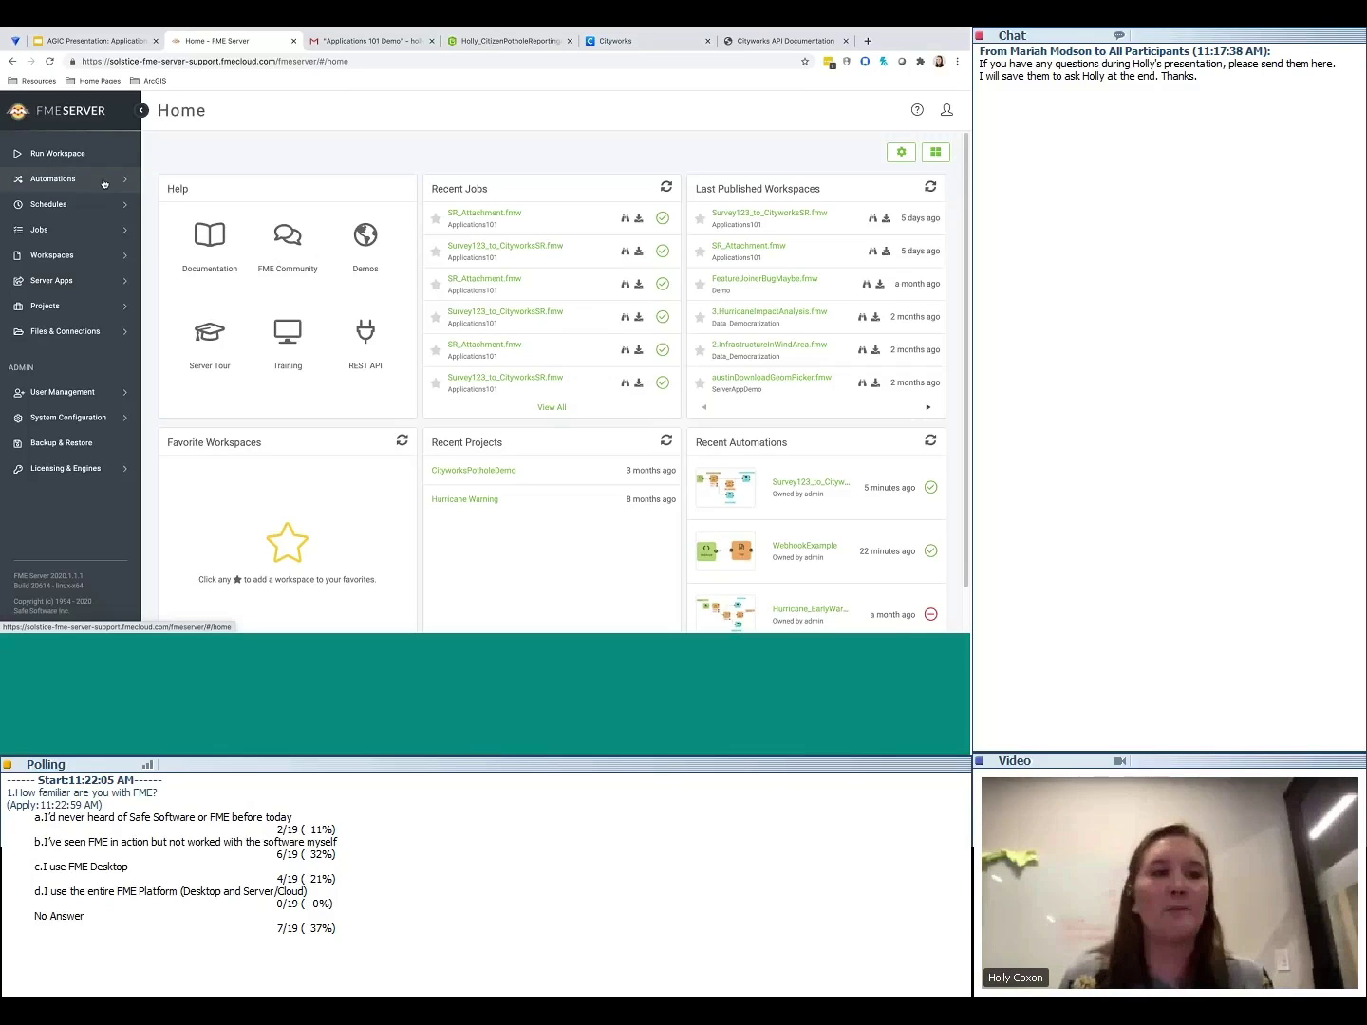
- Build a new automation from the Automations section and open its Trigger node's details
click(103, 180)
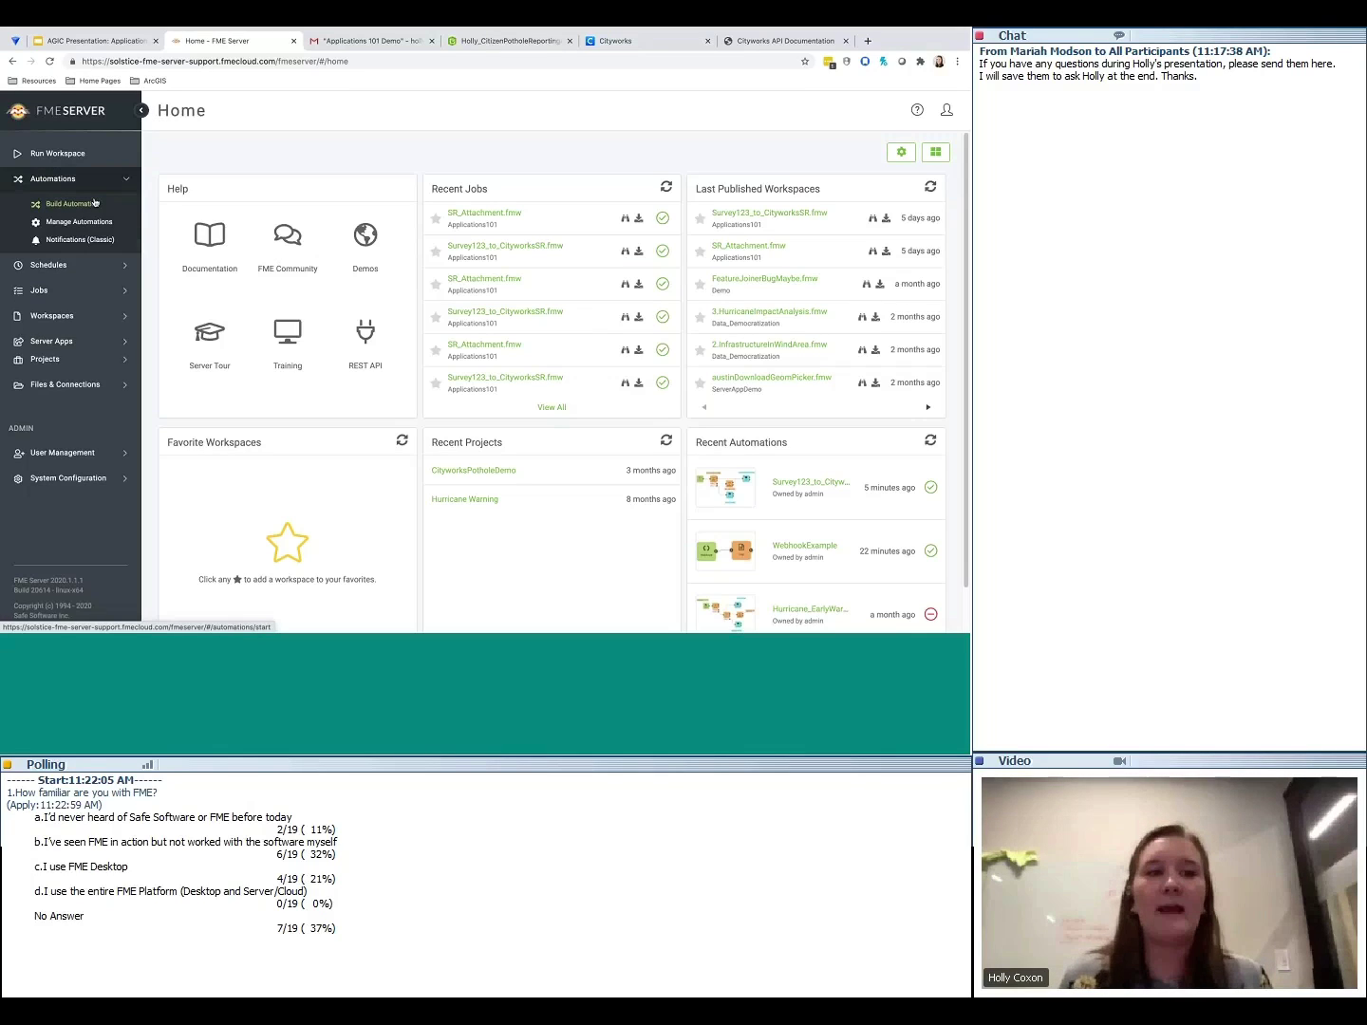
click(91, 204)
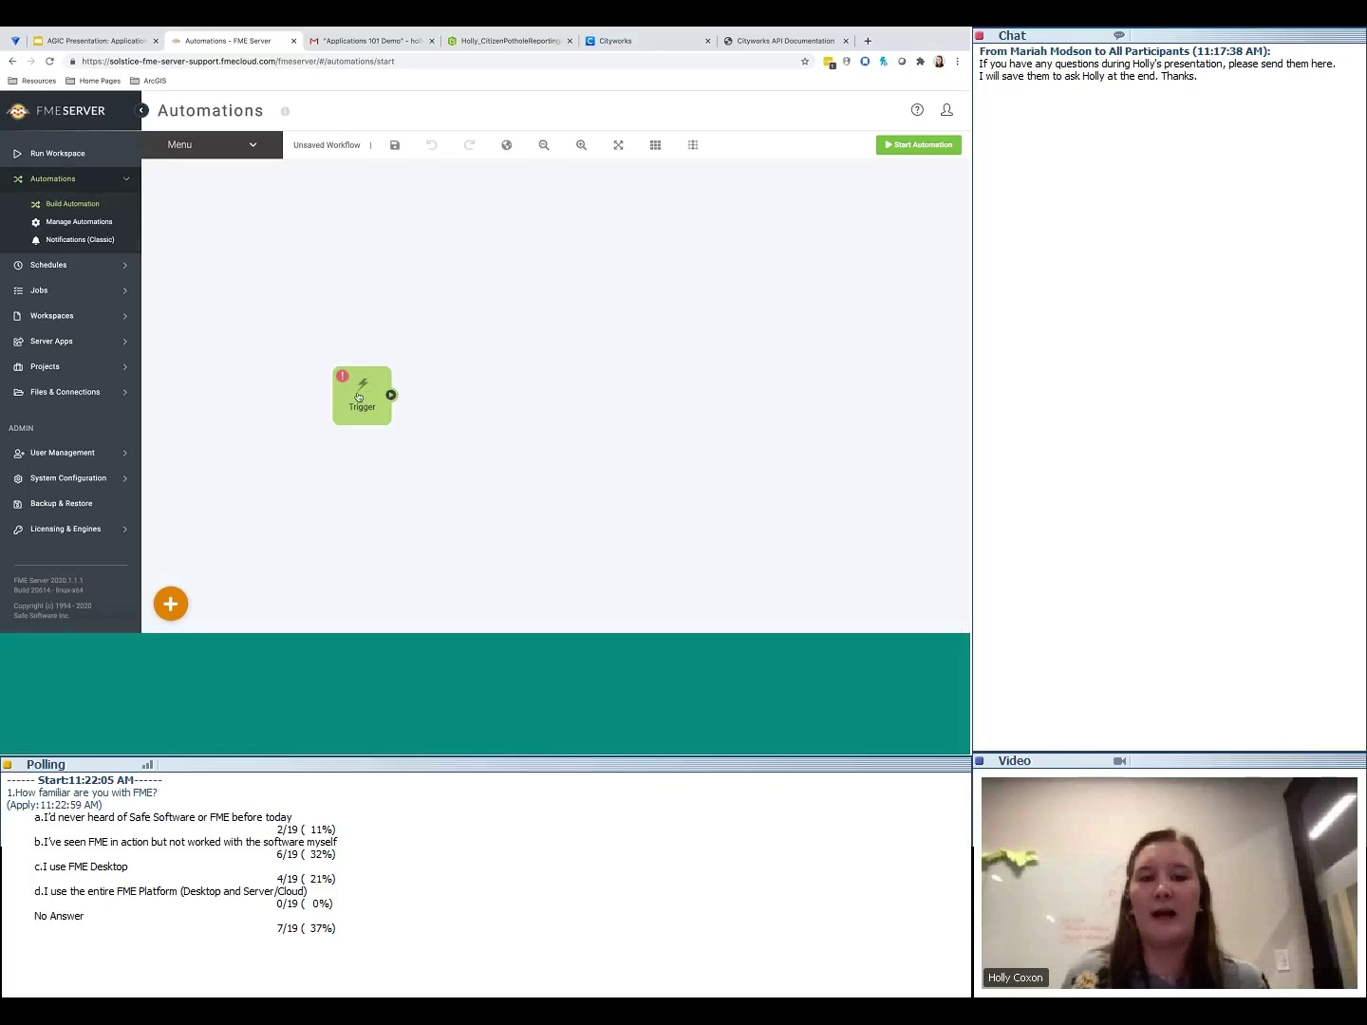
double_click(361, 389)
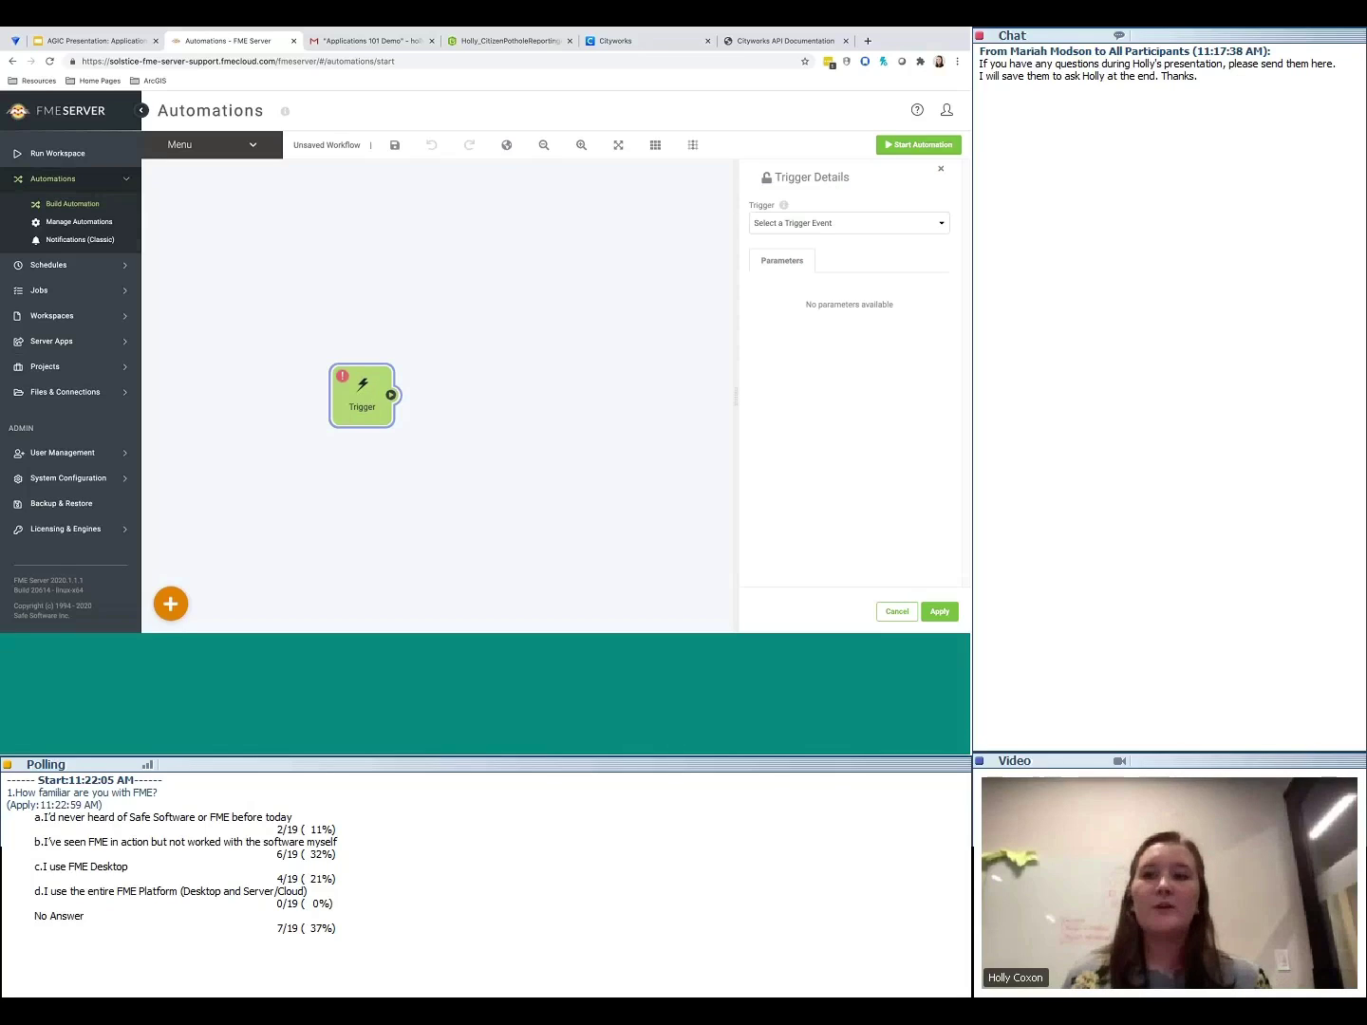
- Pick Webhook triggered from the Trigger event list
click(870, 226)
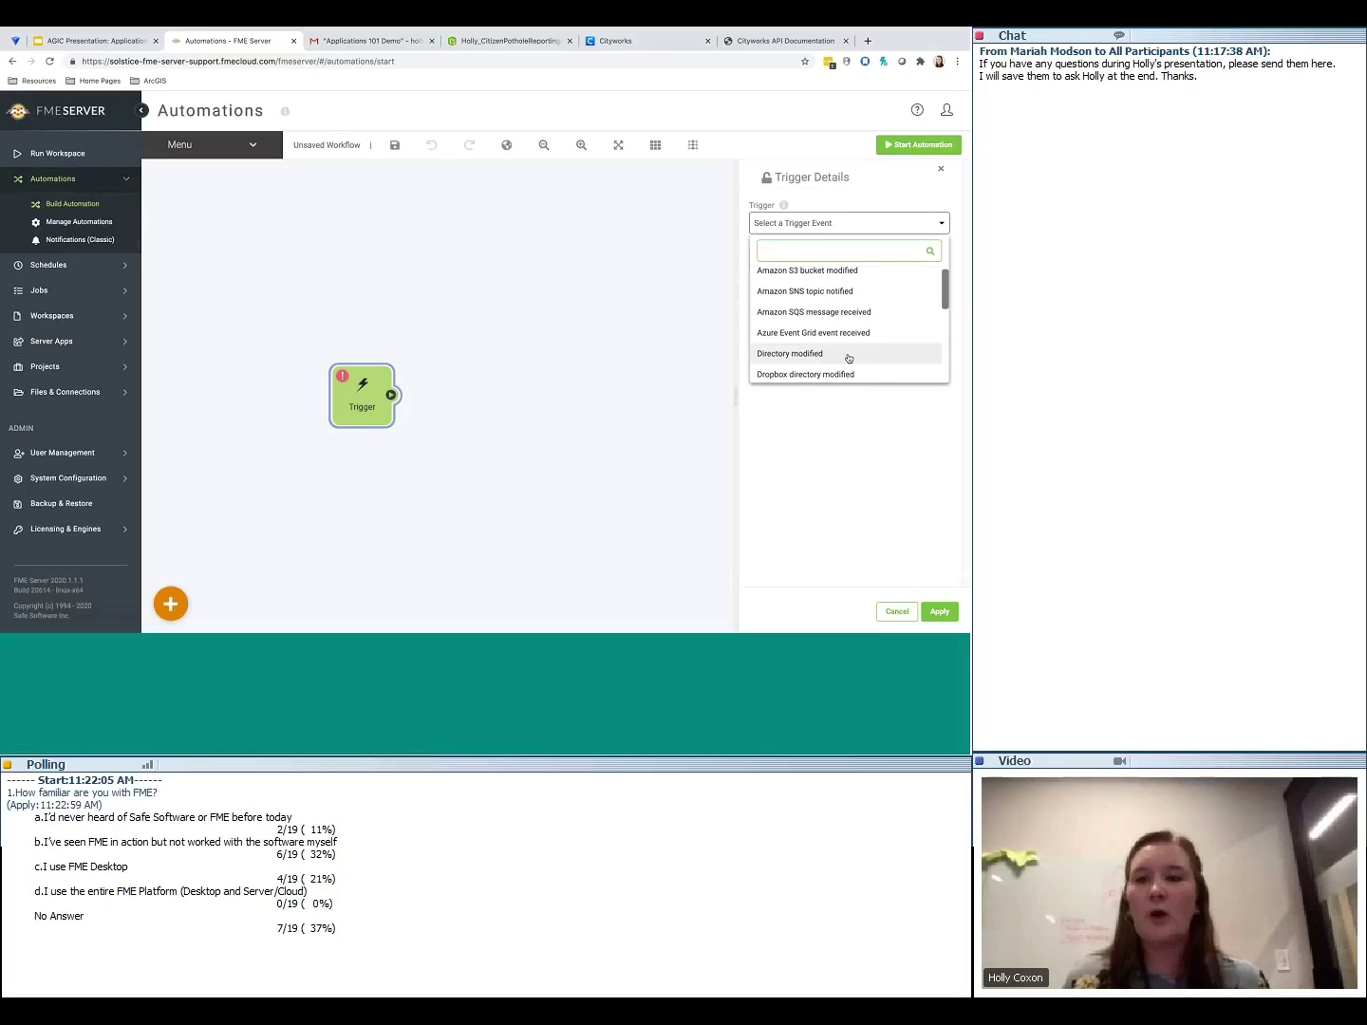
scroll(848, 358, down, 1)
scroll(846, 356, down, 1)
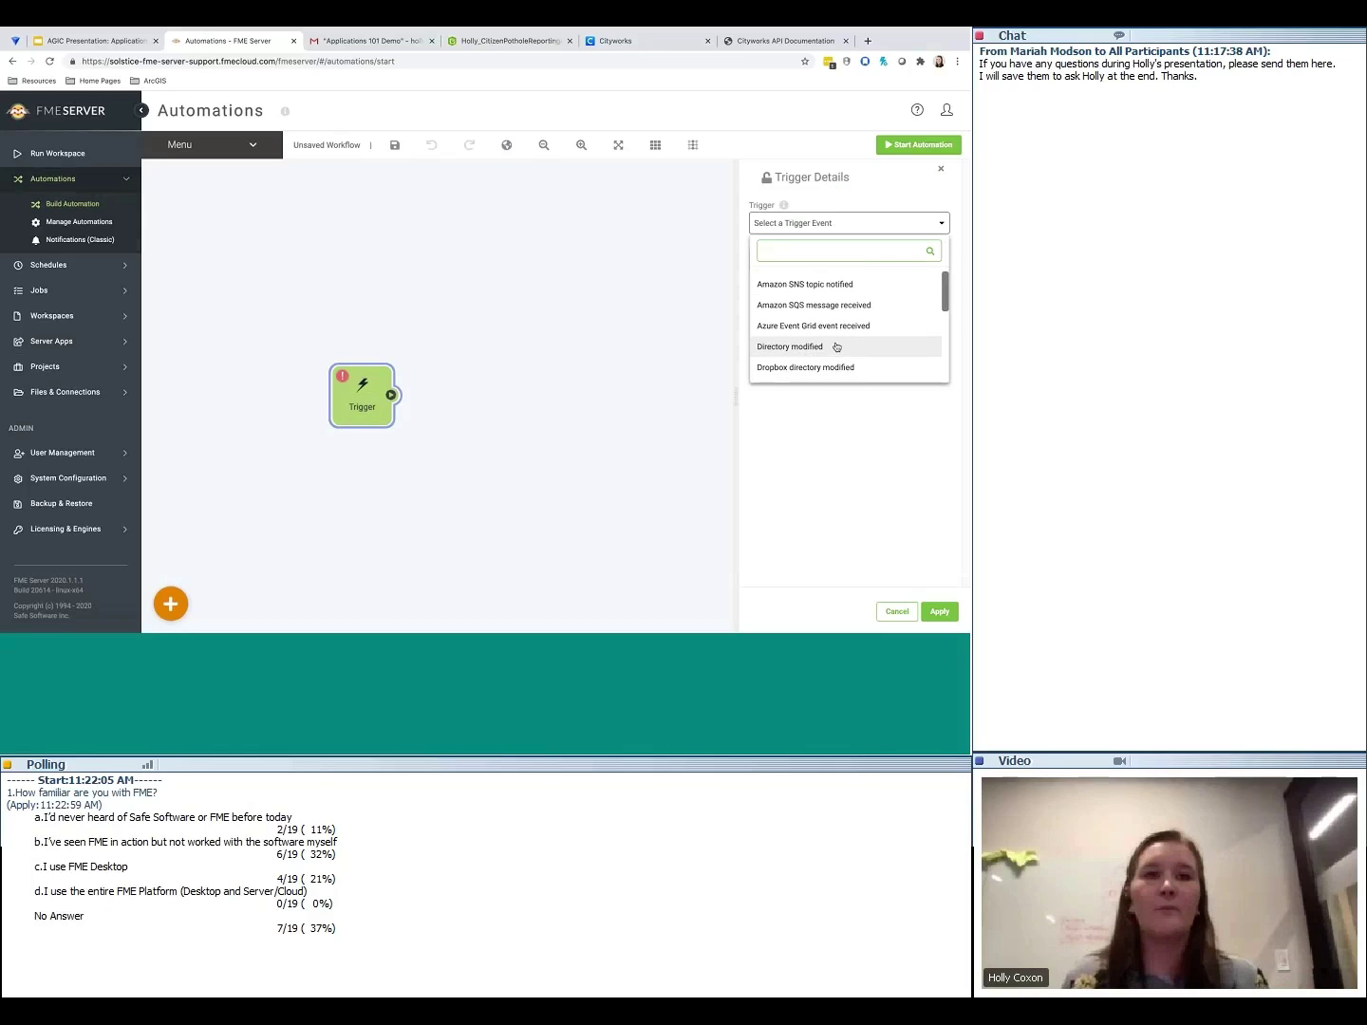
scroll(836, 346, down, 1)
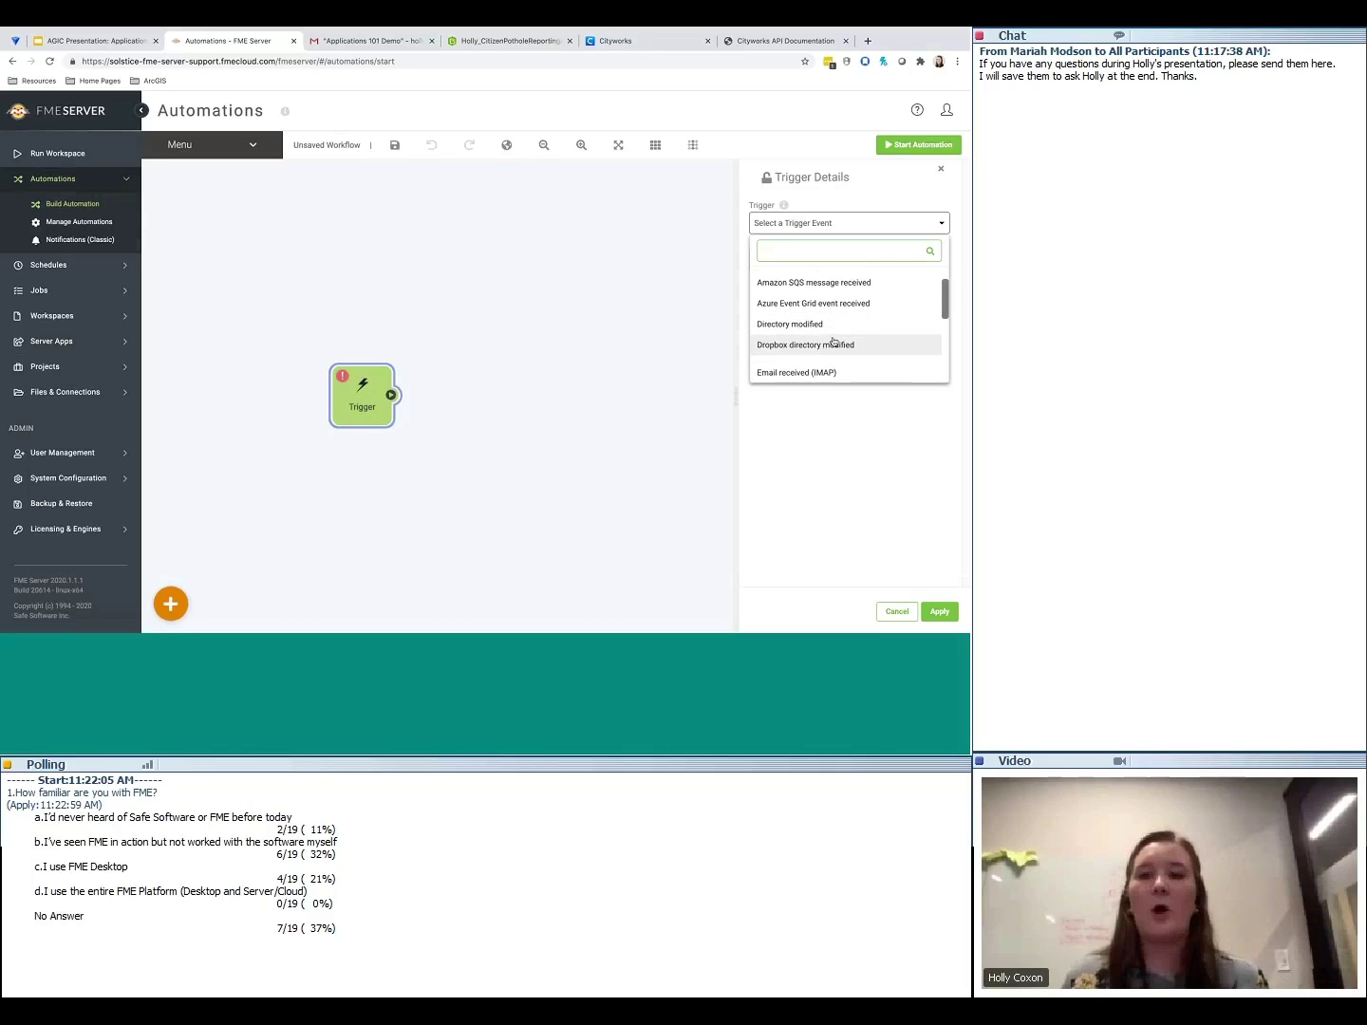
scroll(826, 338, down, 2)
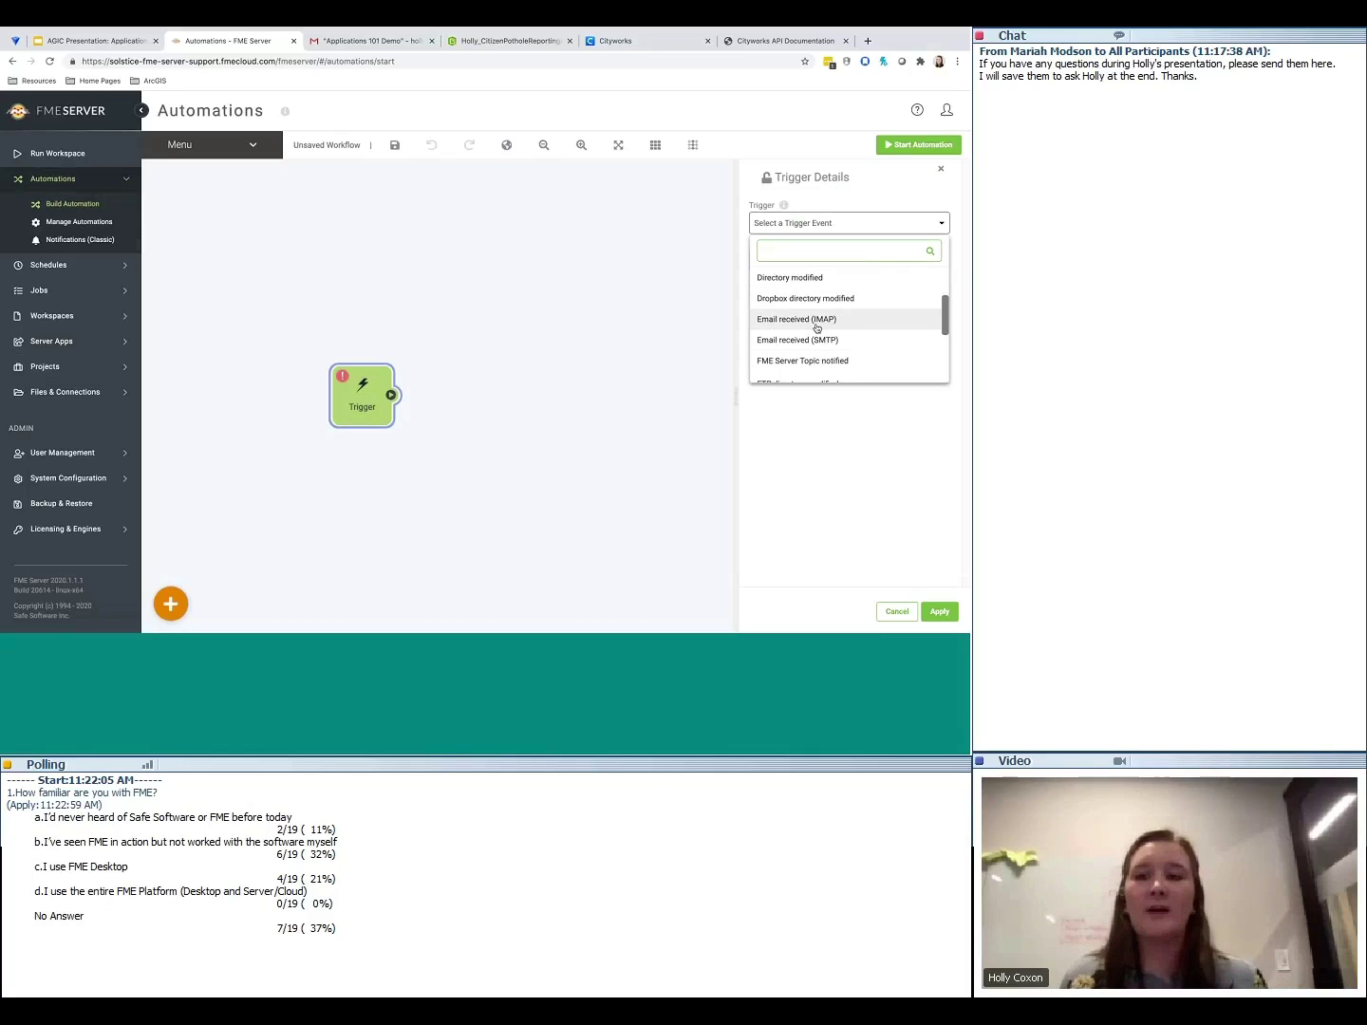
scroll(822, 339, down, 2)
scroll(822, 340, down, 1)
scroll(826, 323, up, 5)
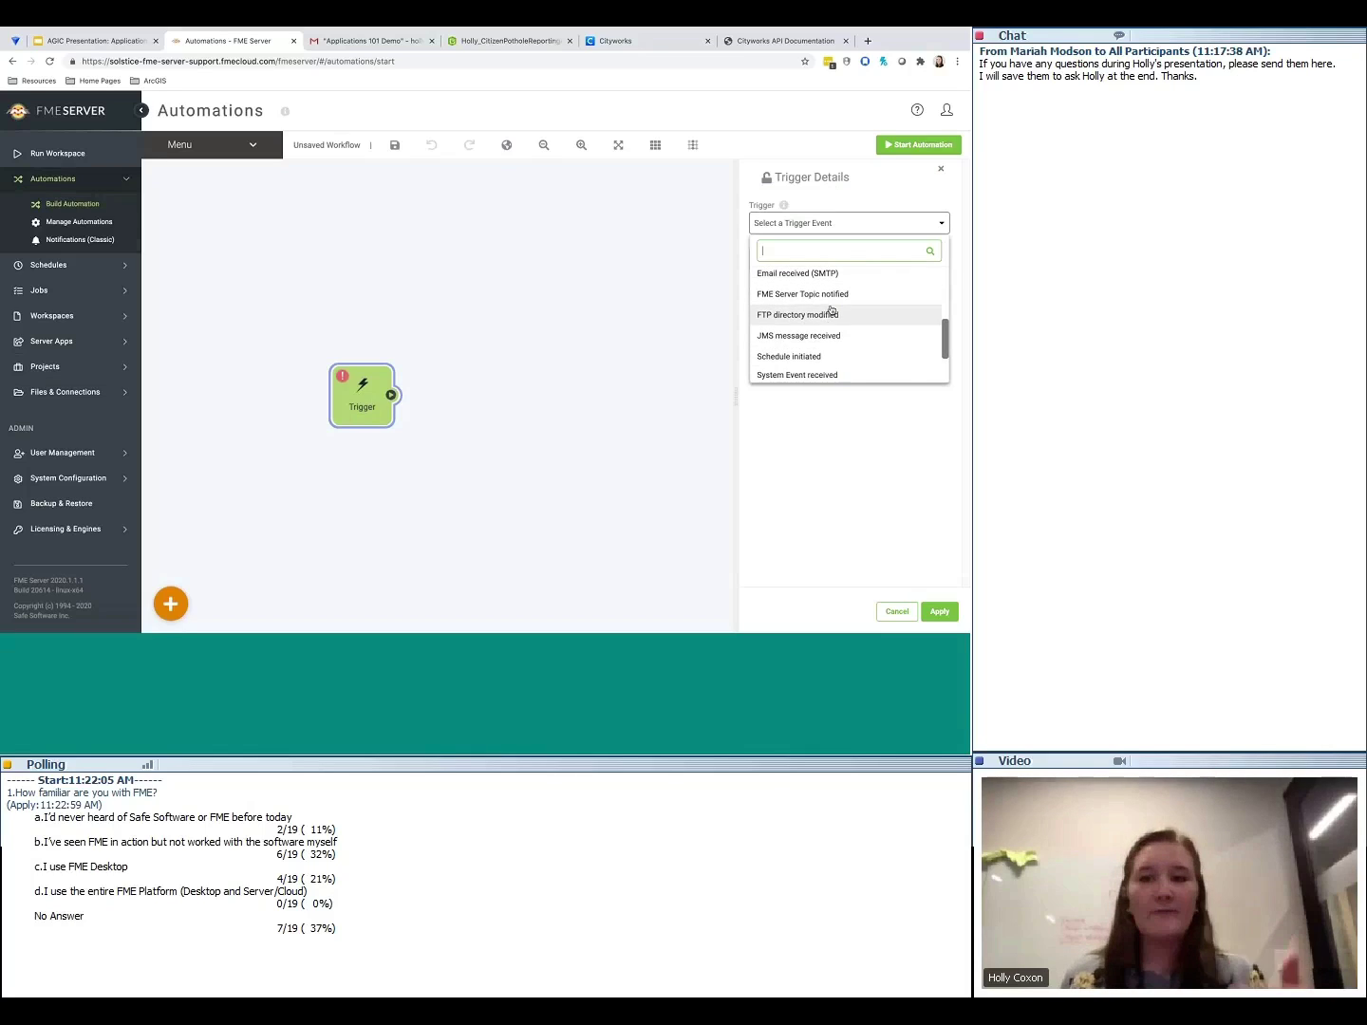
scroll(831, 311, up, 1)
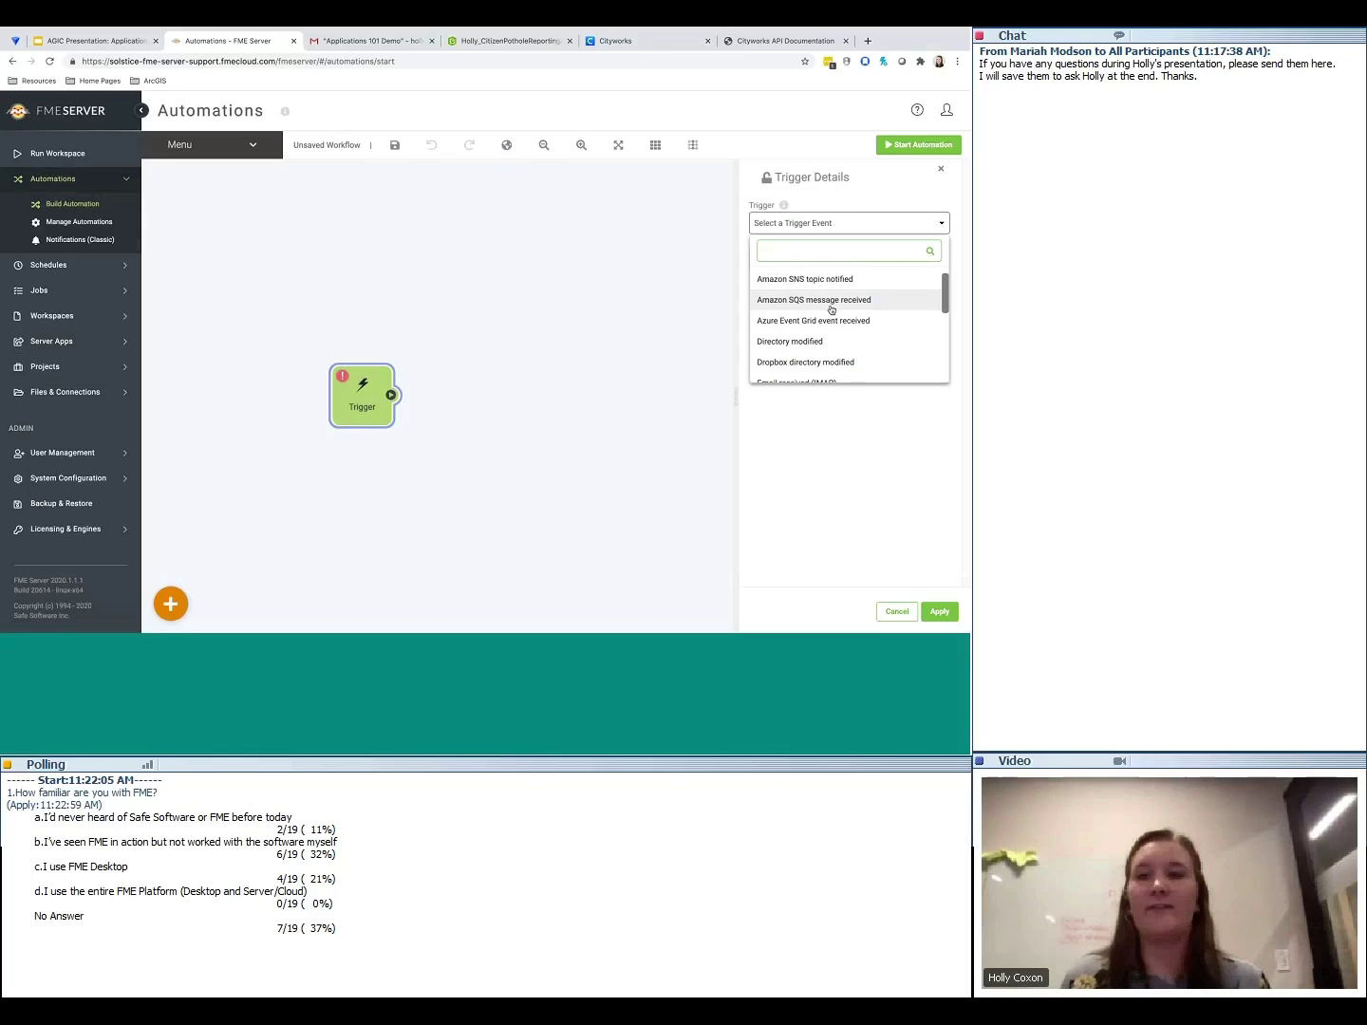
scroll(830, 308, down, 5)
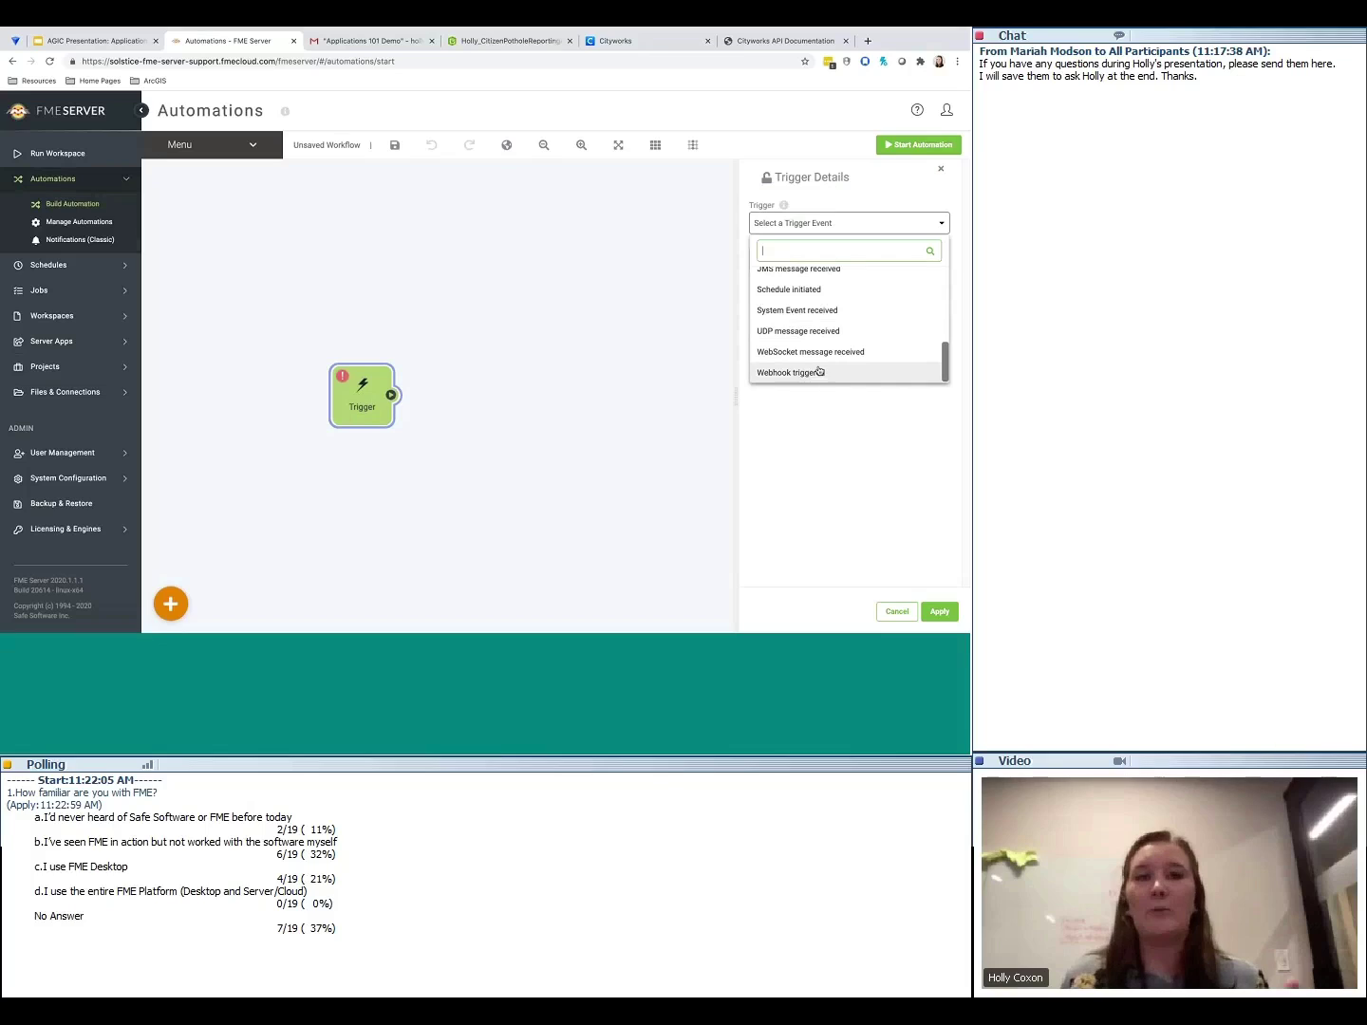
click(818, 372)
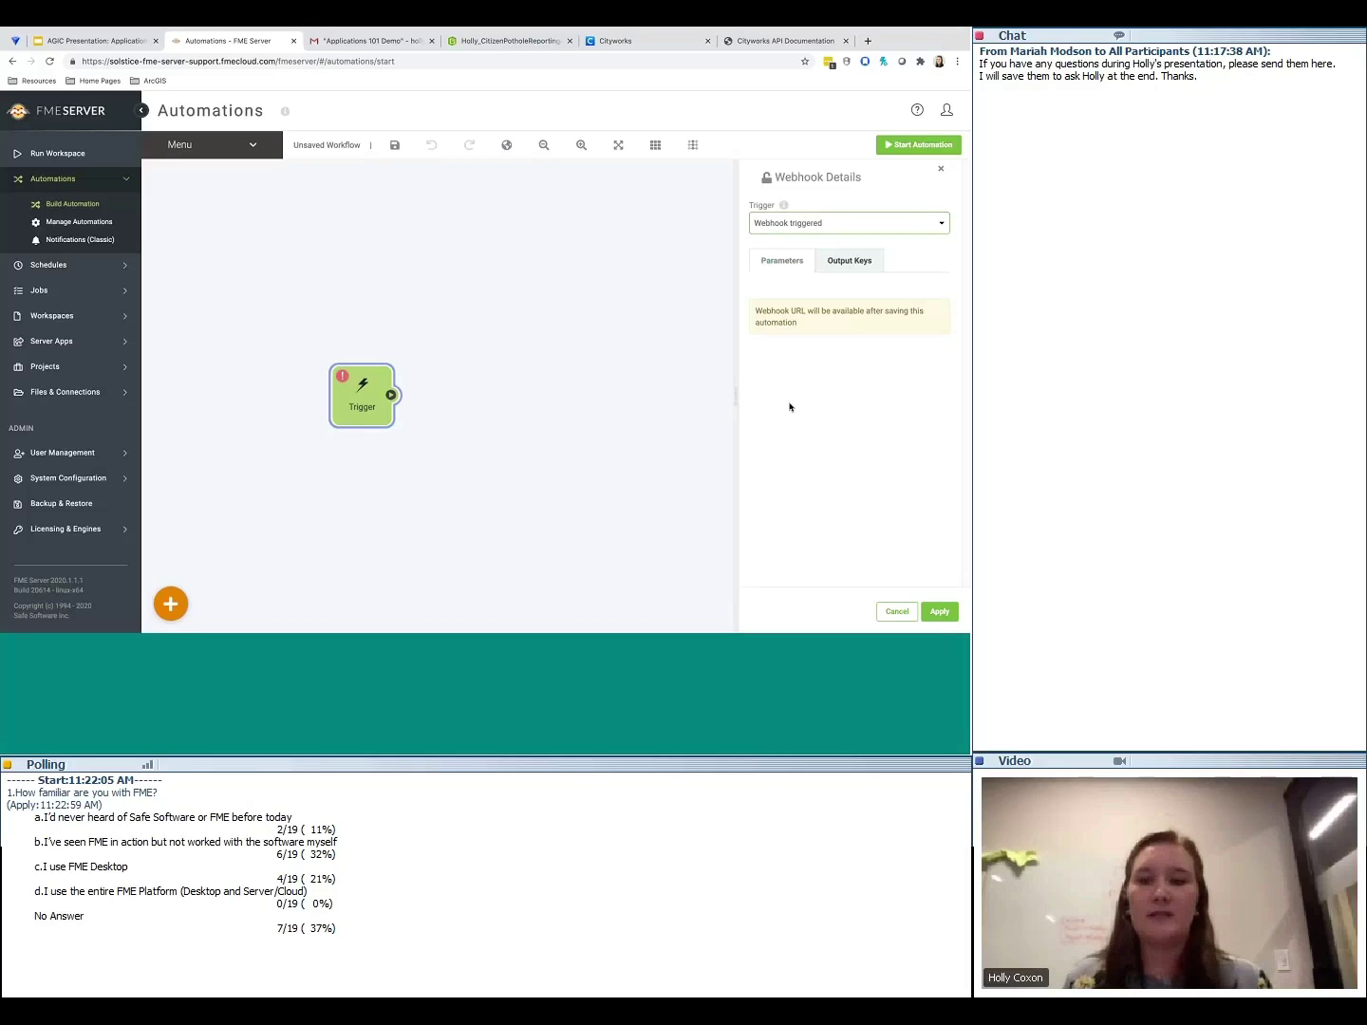
- Apply the Webhook trigger settings and bring up the orange + add-component options
click(938, 613)
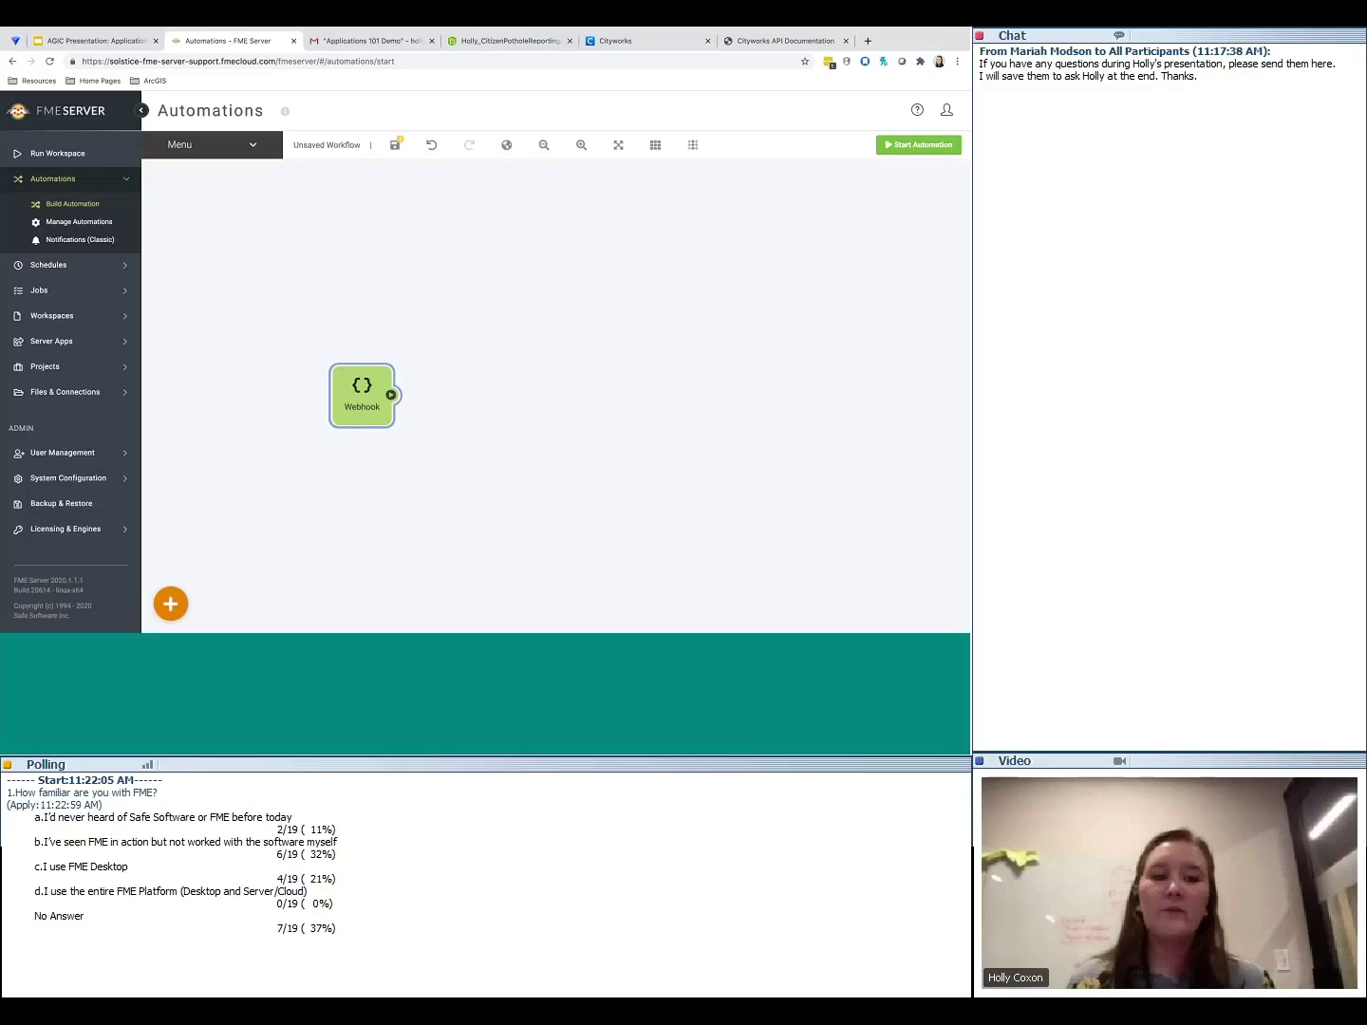
click(170, 604)
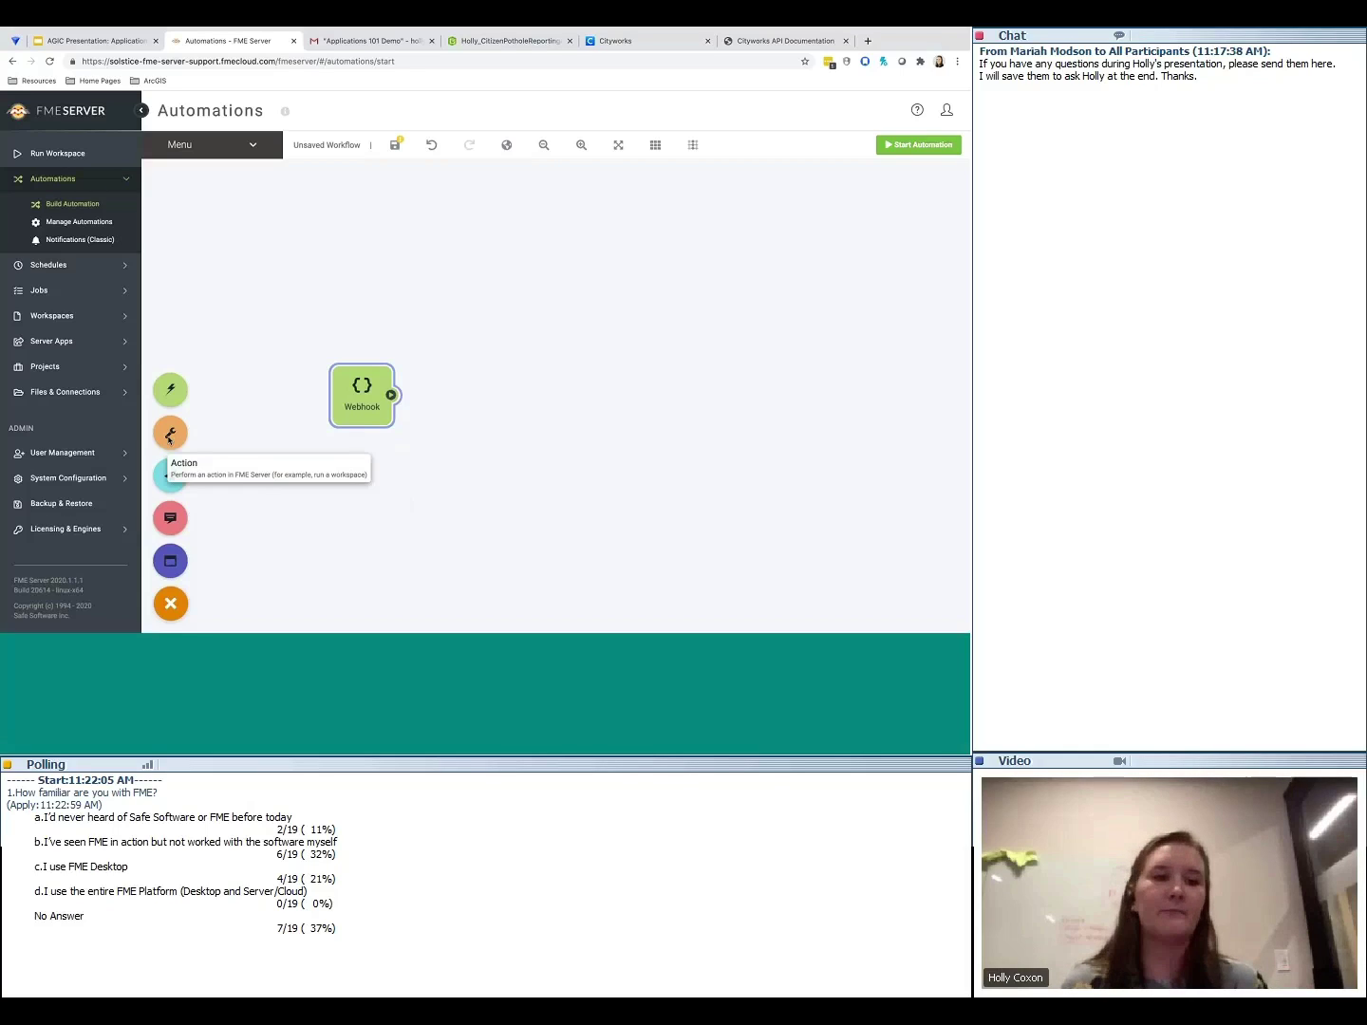
- Add a 'Log a message' action after the Webhook, with Webhook > Message Content as its Formatted Message
drag(169, 438, 468, 398)
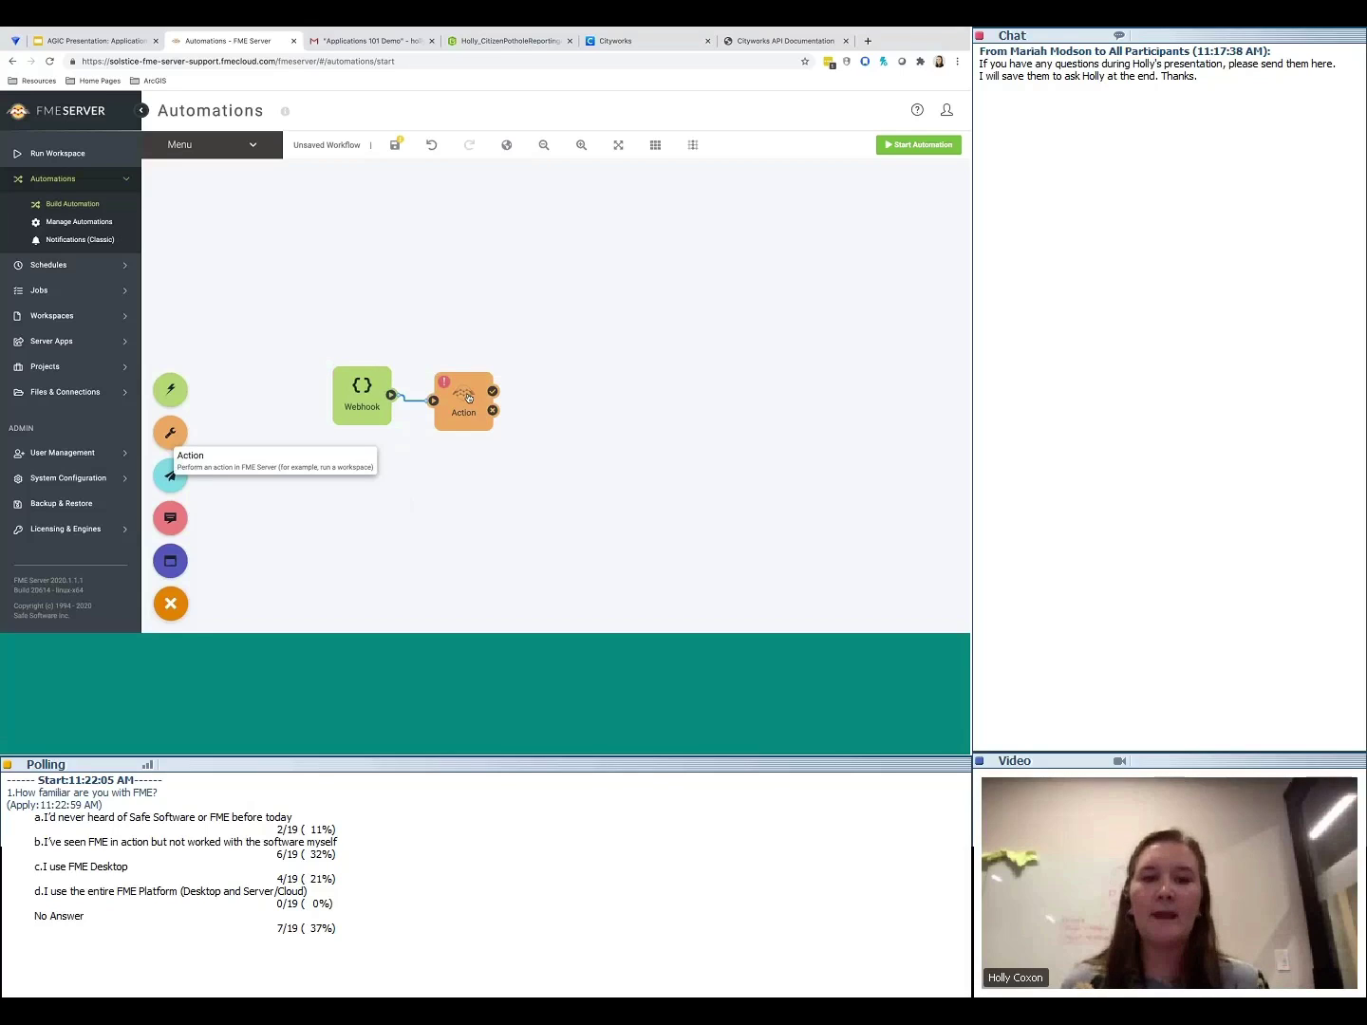
click(425, 468)
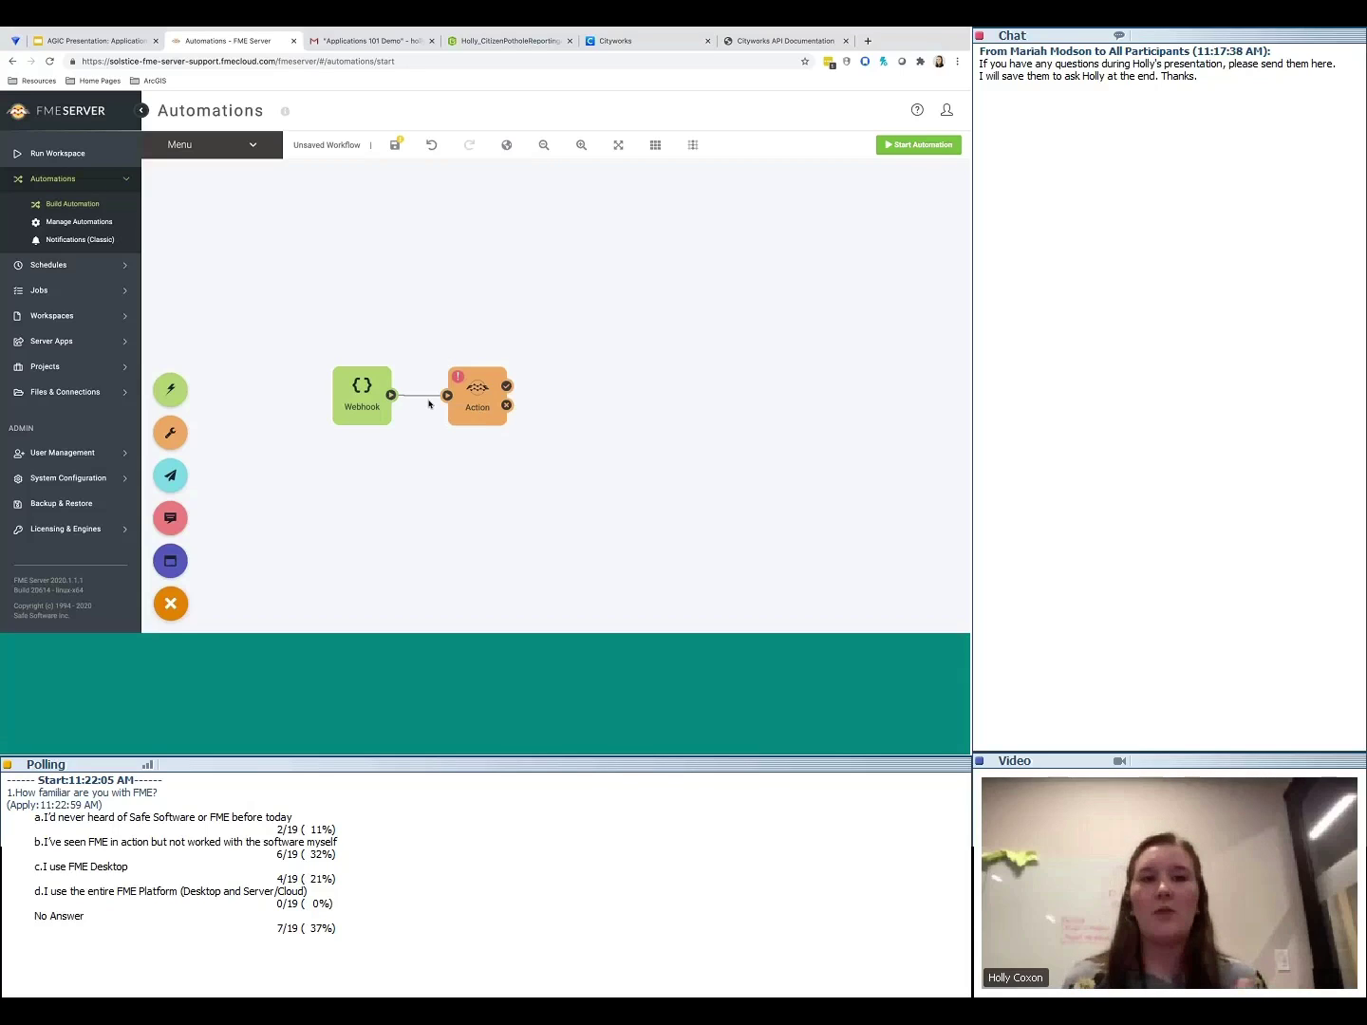
click(478, 389)
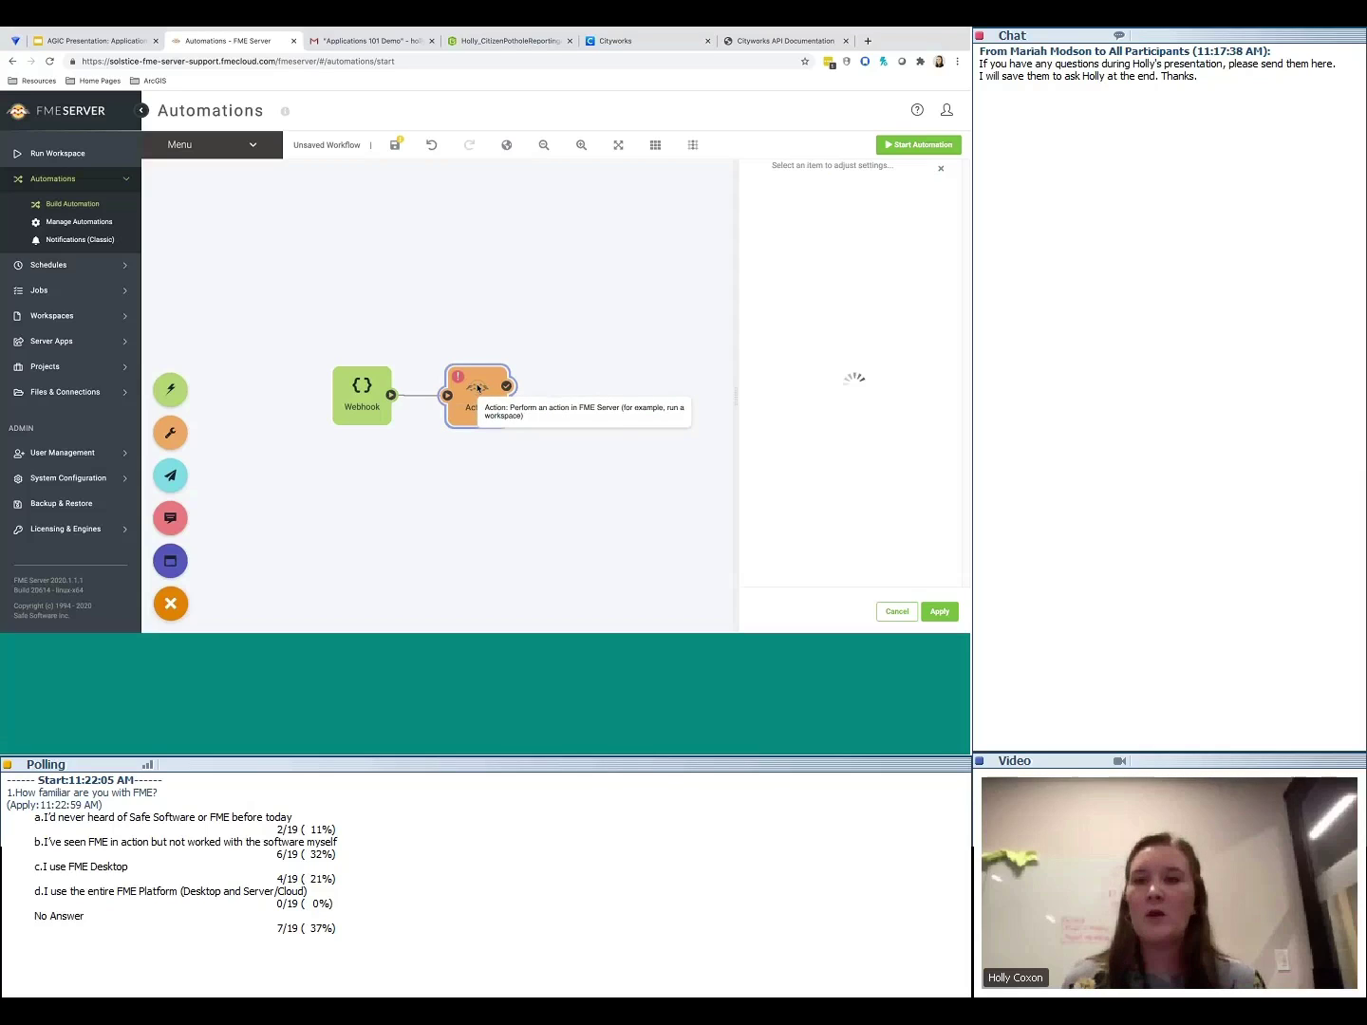
click(788, 225)
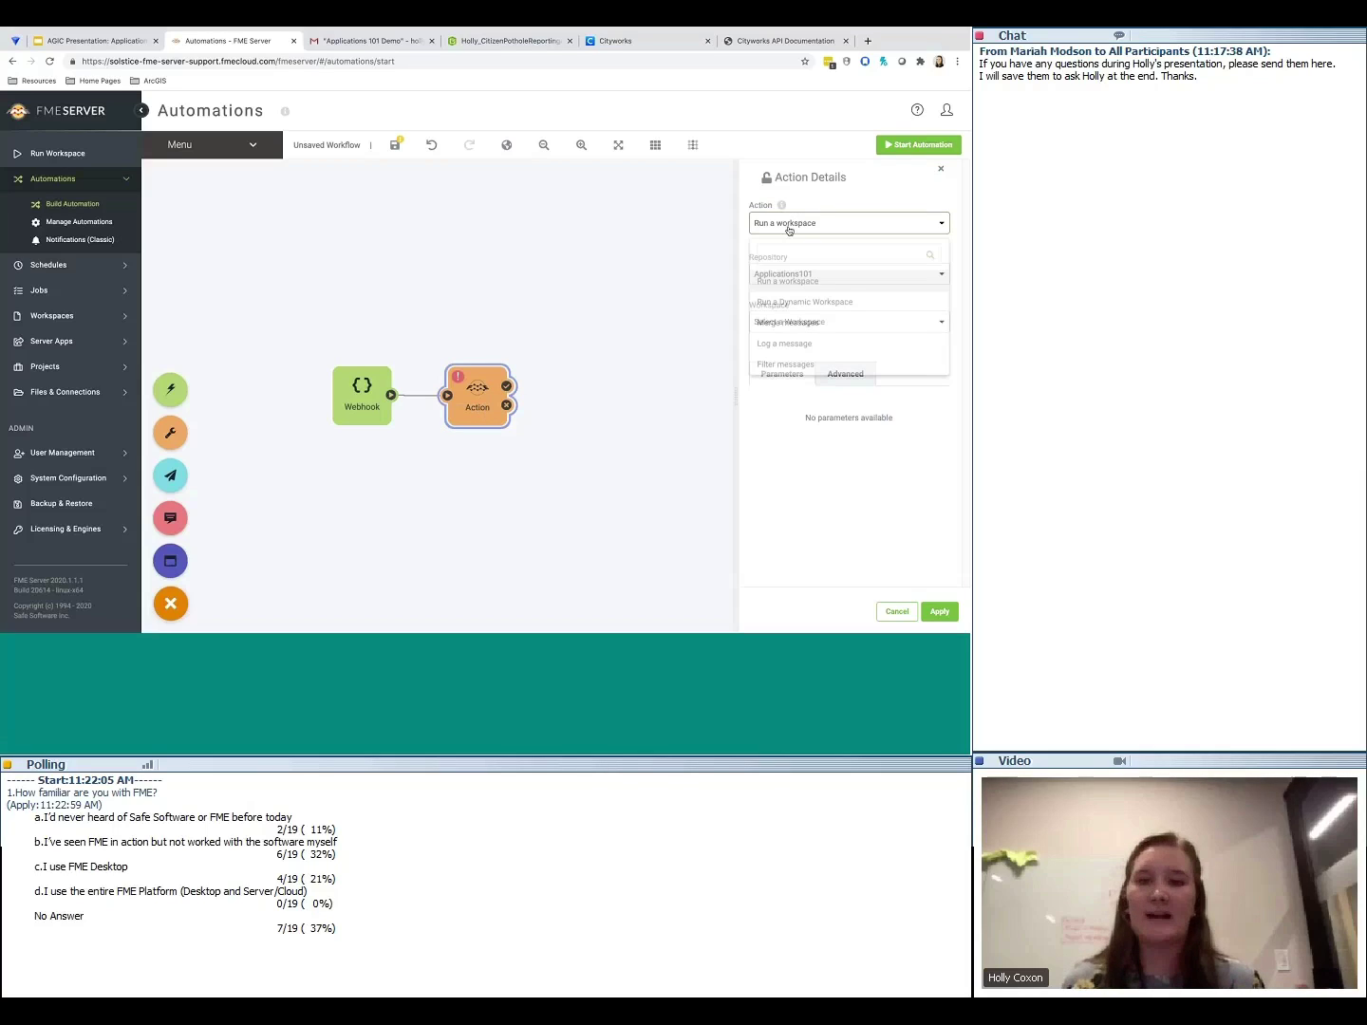
click(799, 338)
click(939, 323)
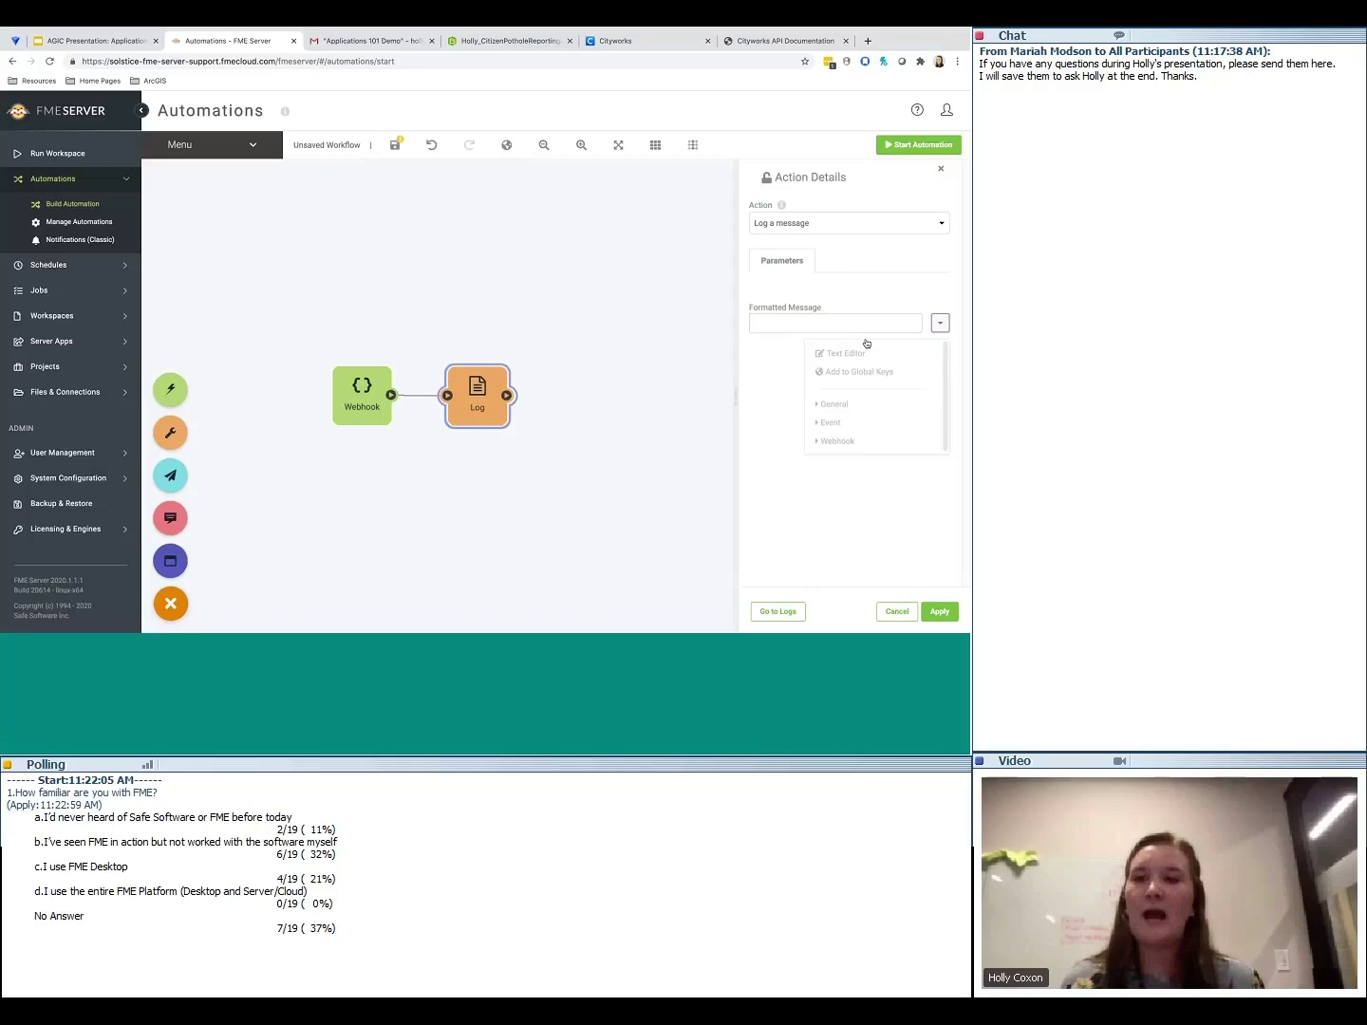
click(835, 438)
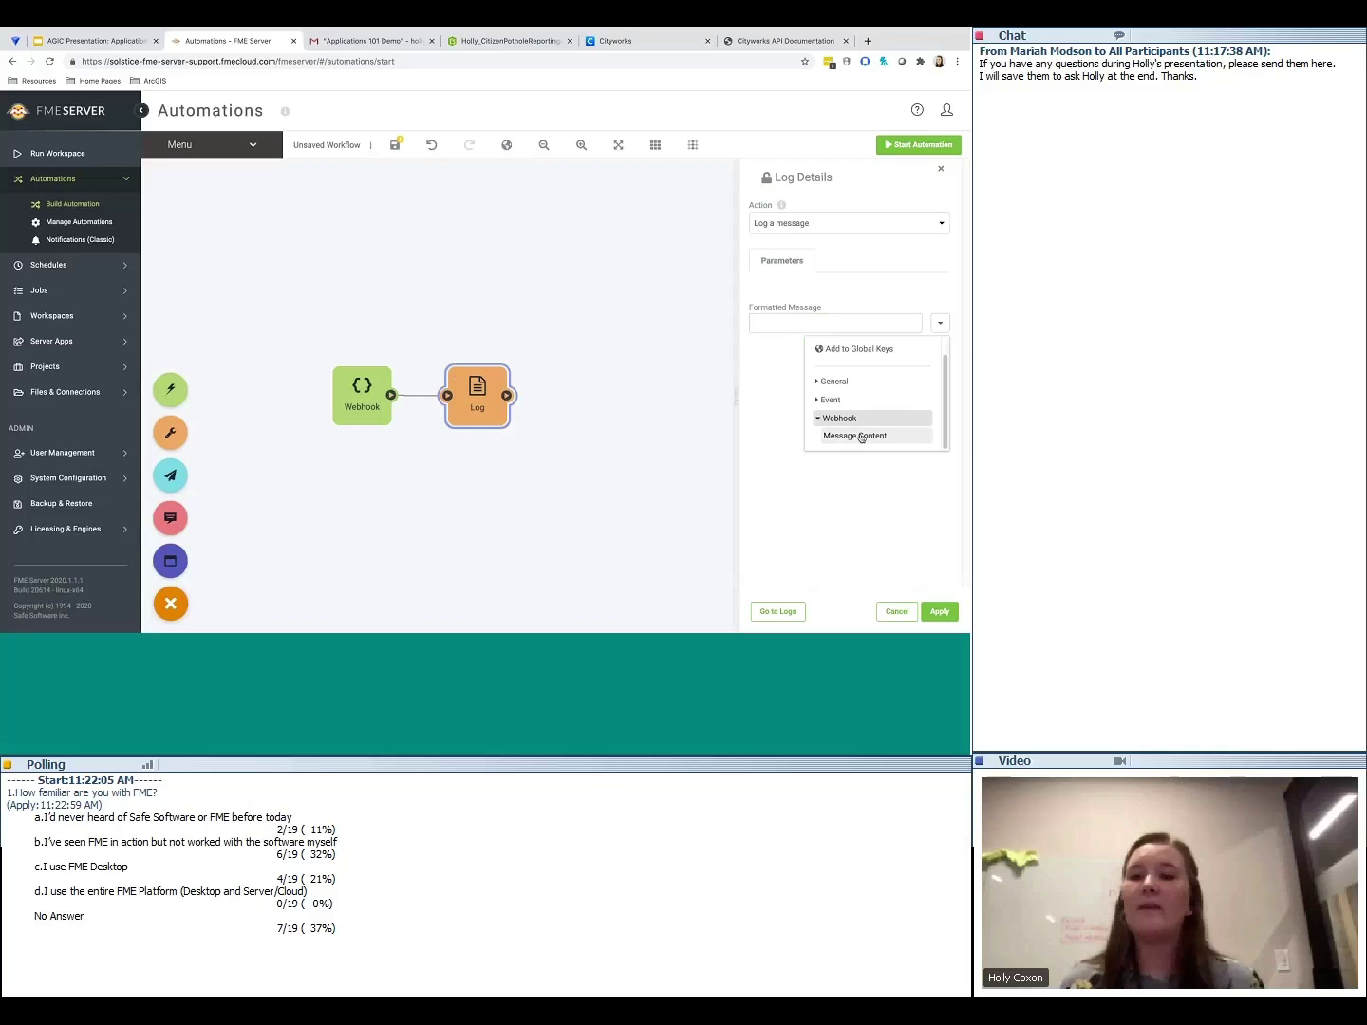
click(861, 437)
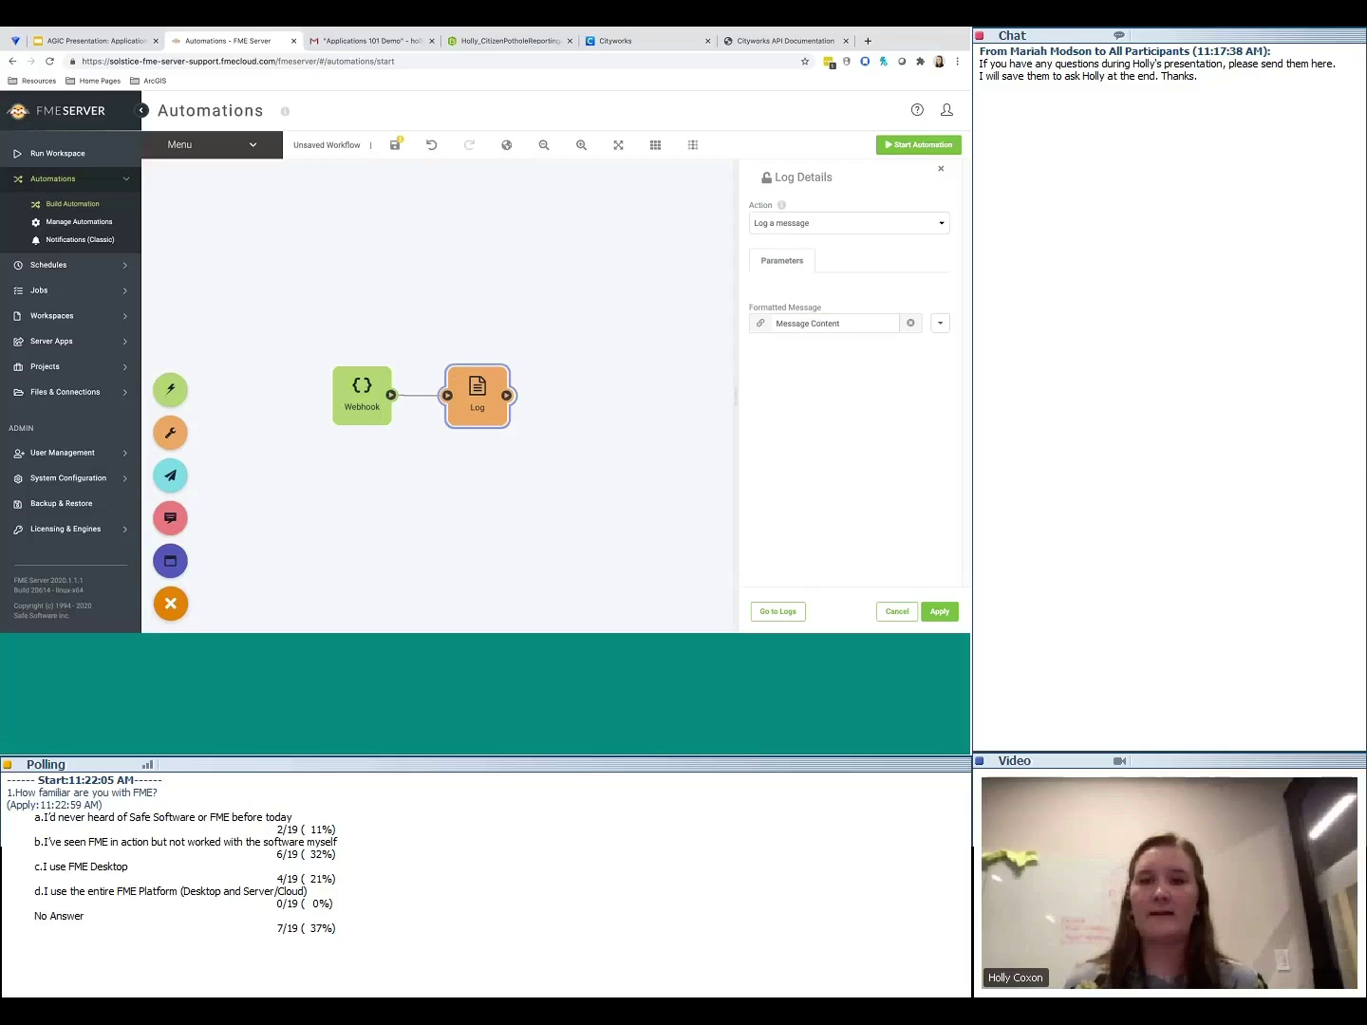
click(939, 610)
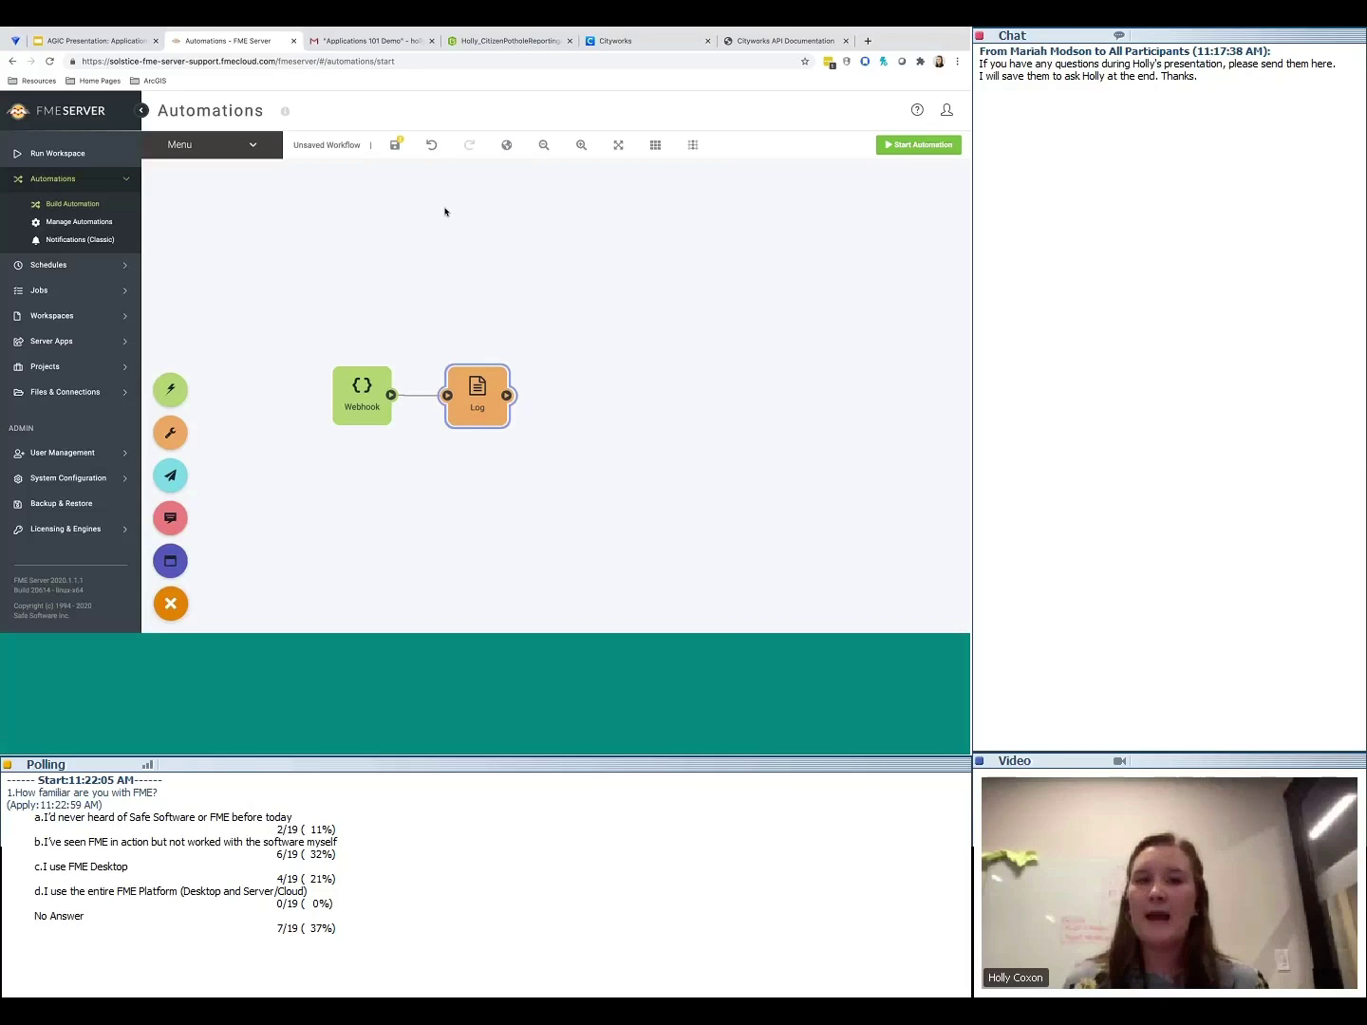
- Save the automation with the name 'Example' and show the Webhook node's generated URL
click(396, 144)
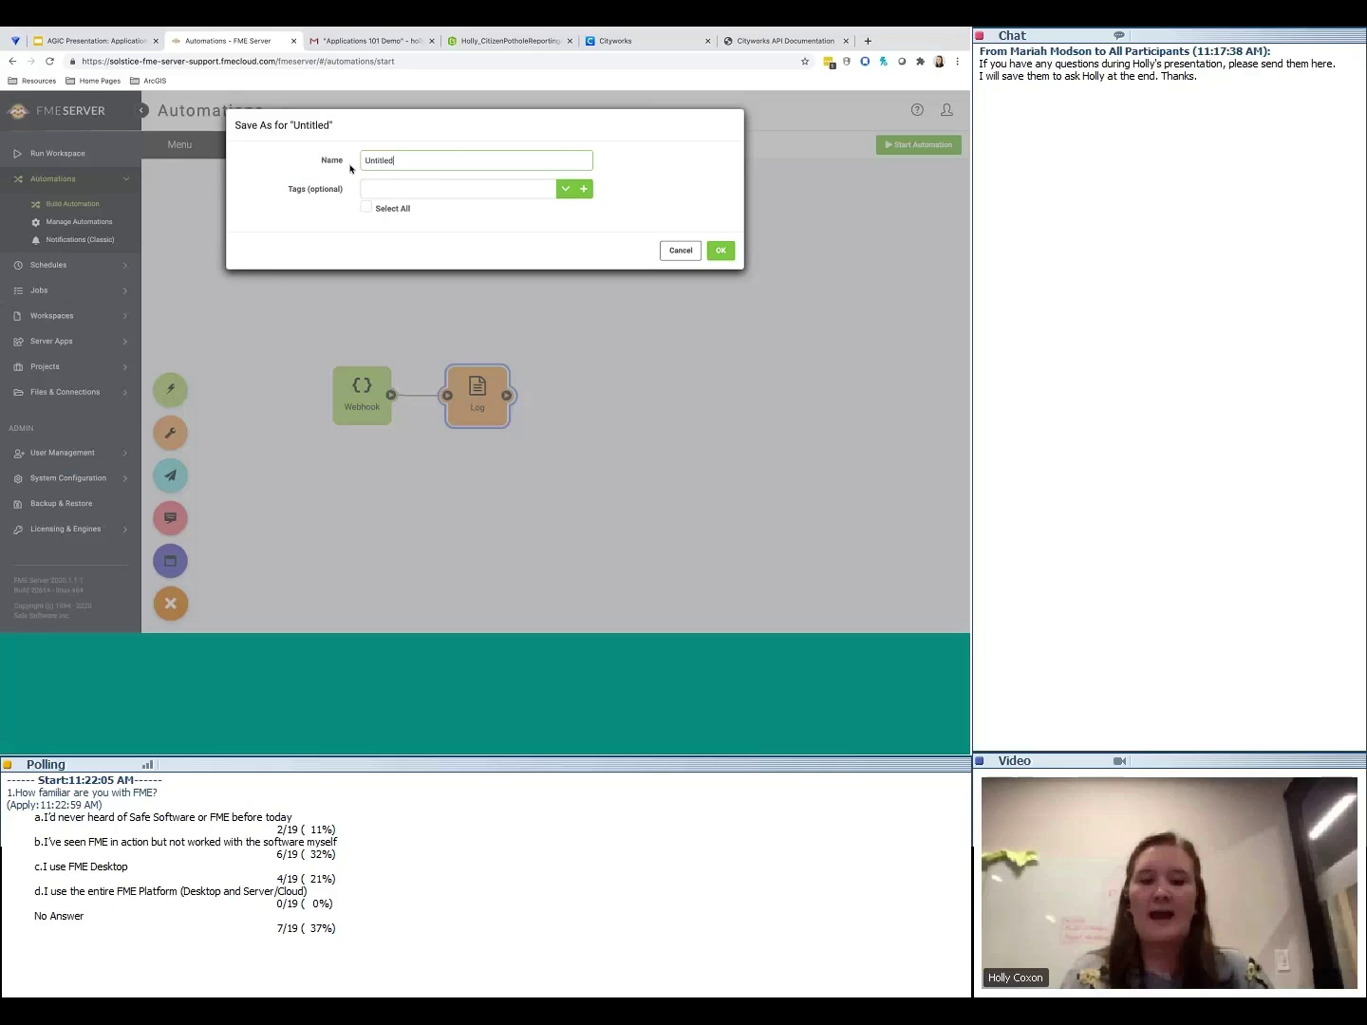
key(ctrl+a)
text(E)
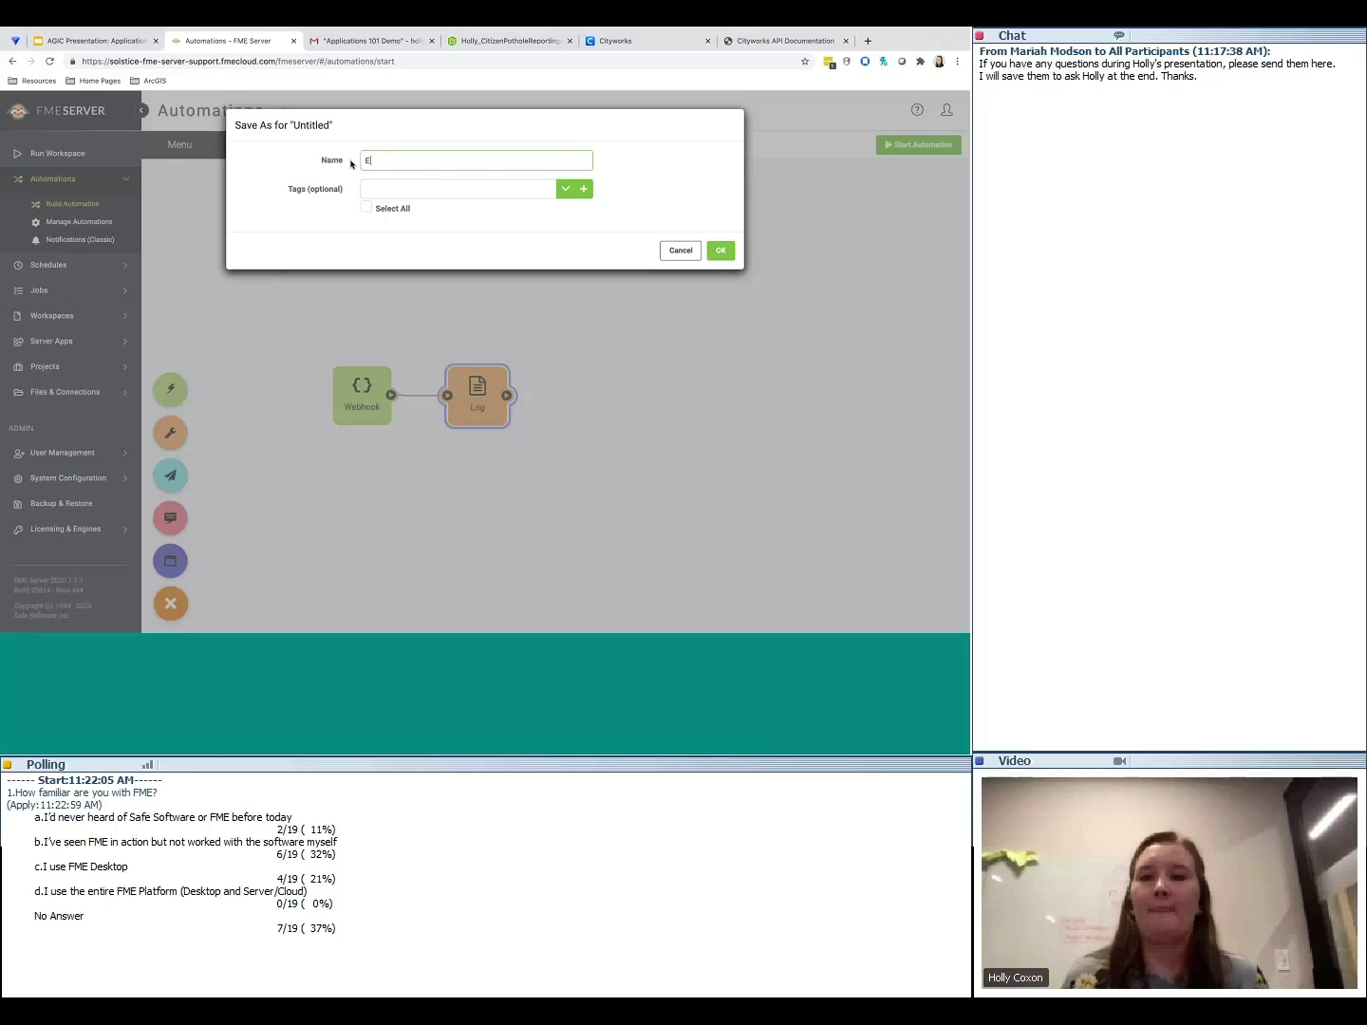
text(xample)
key(Tab)
click(719, 252)
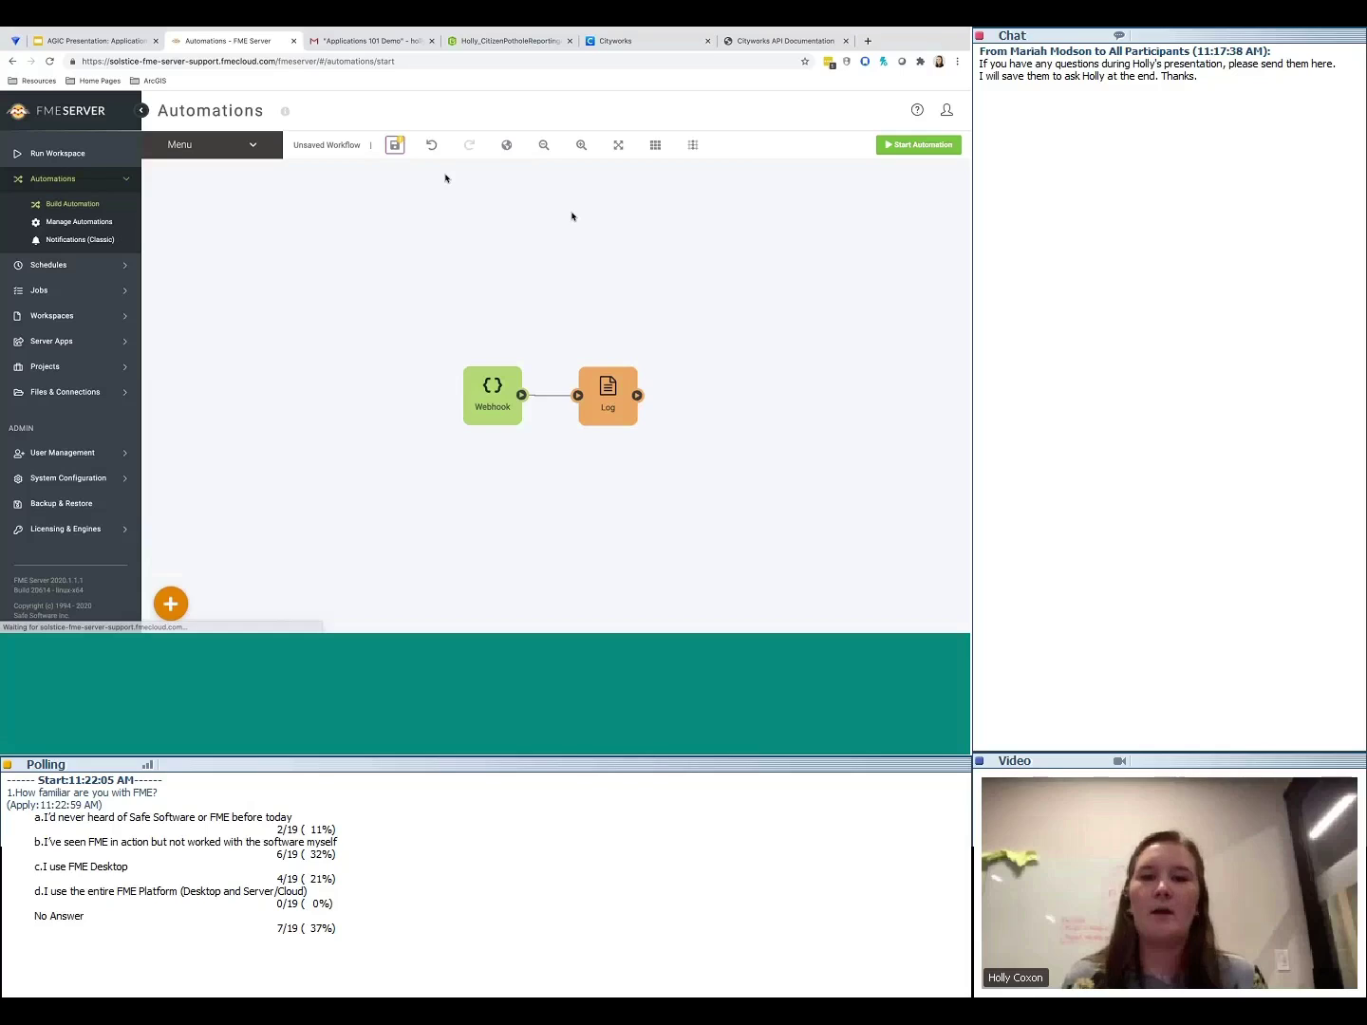
click(491, 391)
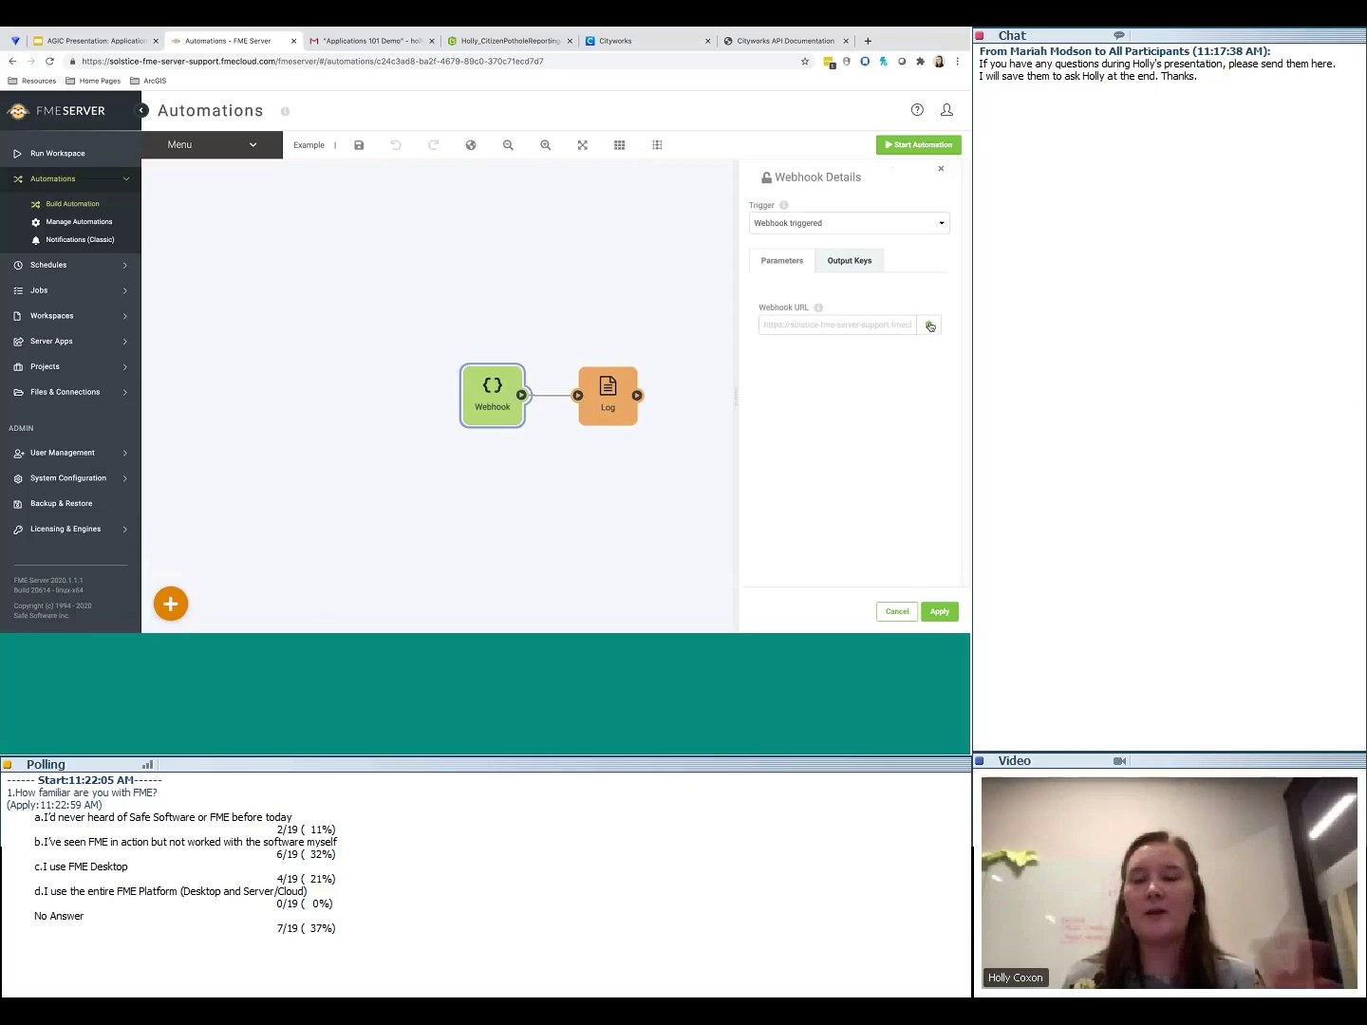
- Copy the Webhook URL to the clipboard and start the Example automation
click(930, 326)
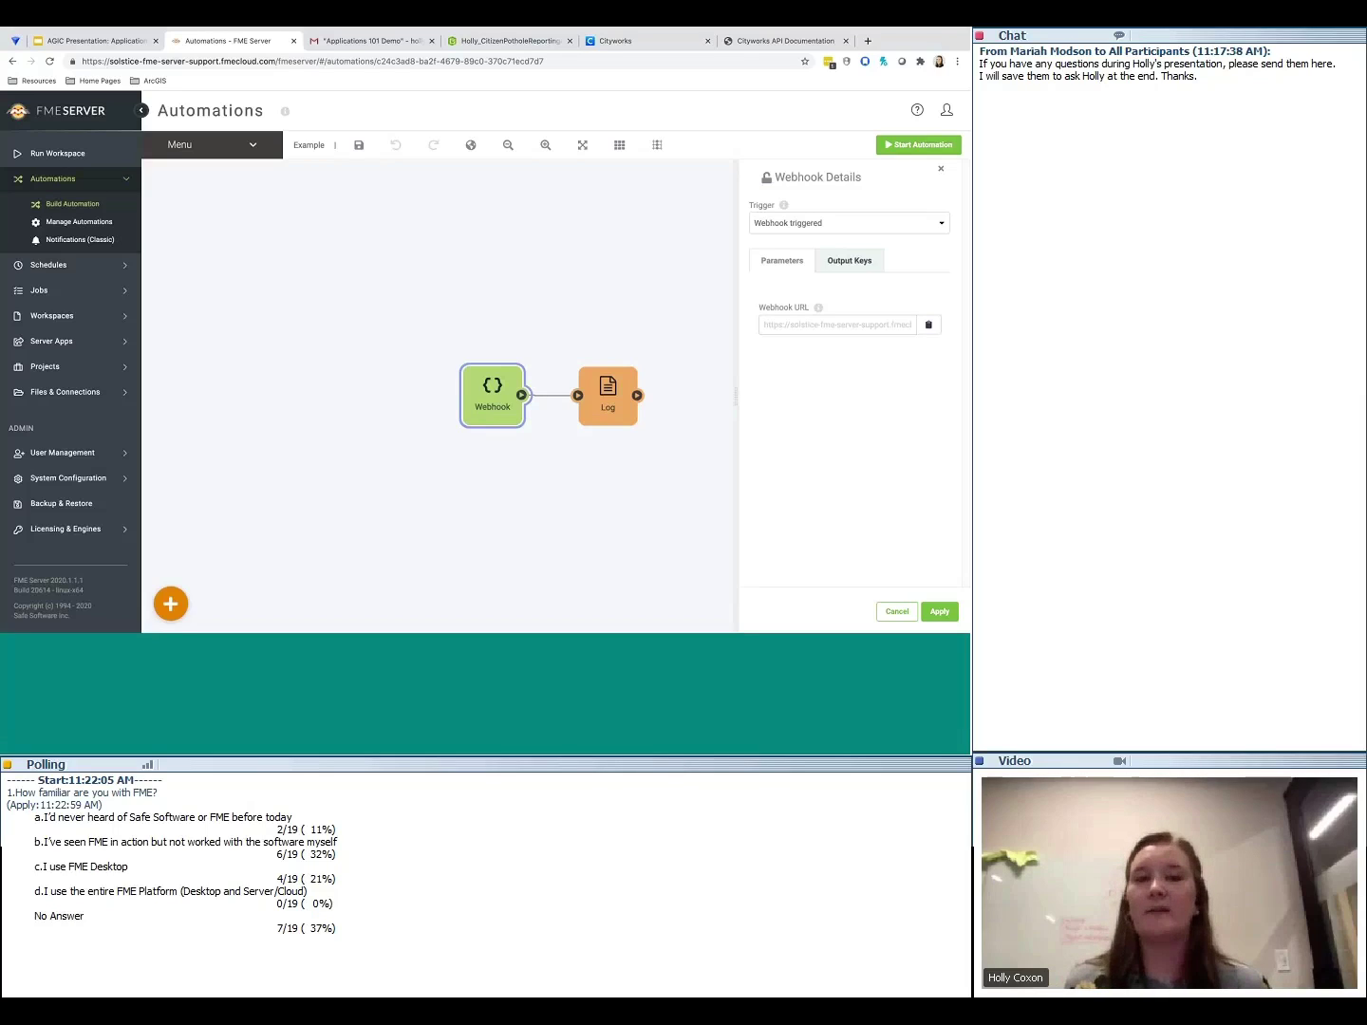
click(907, 146)
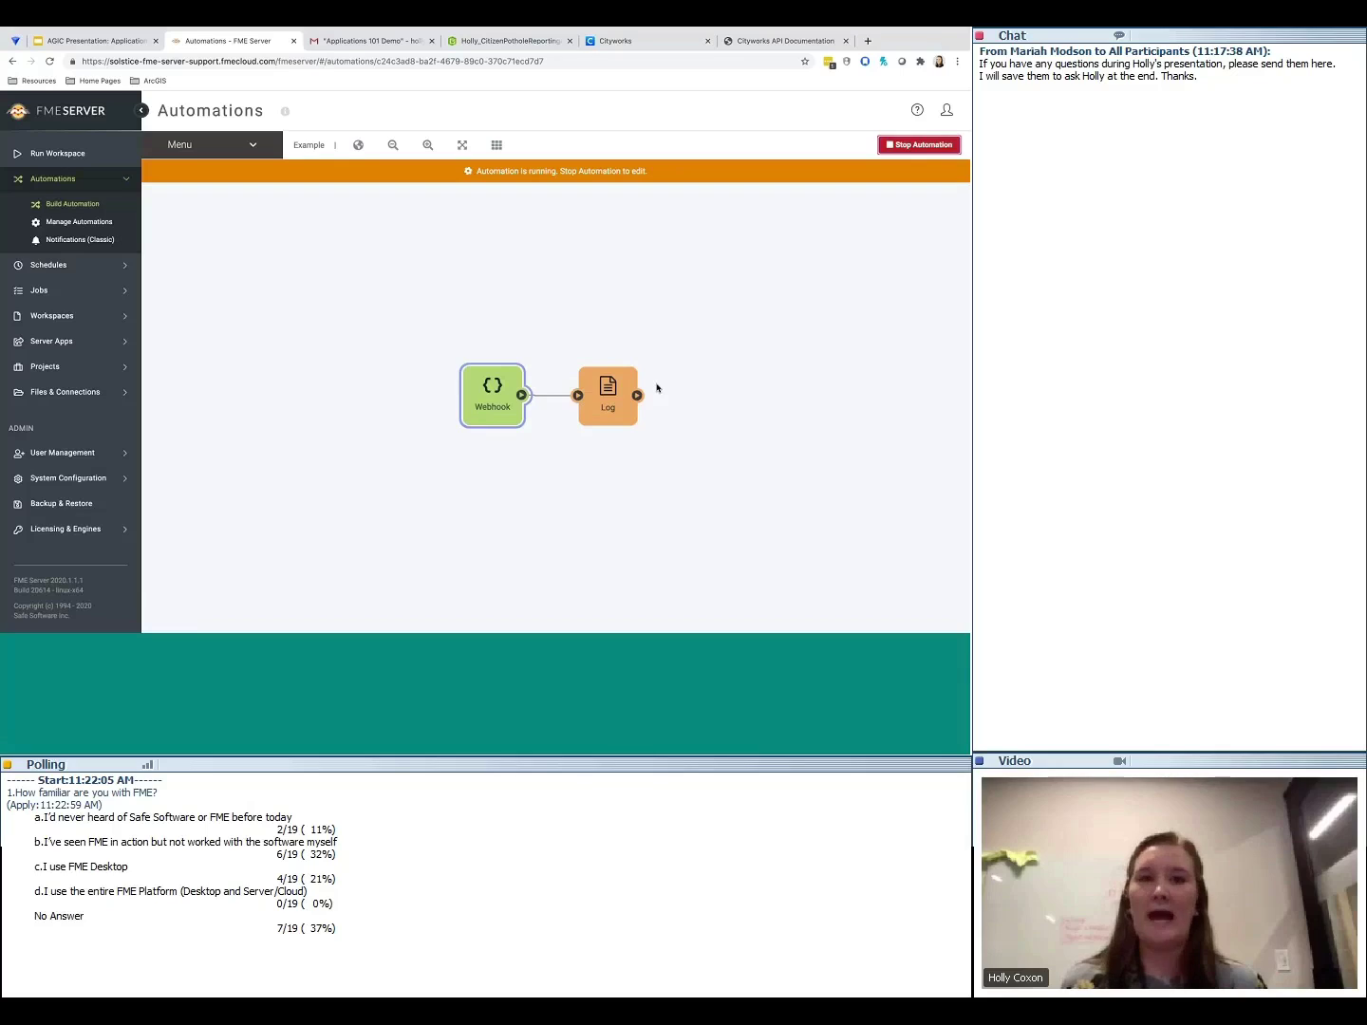
mouse_move(623, 381)
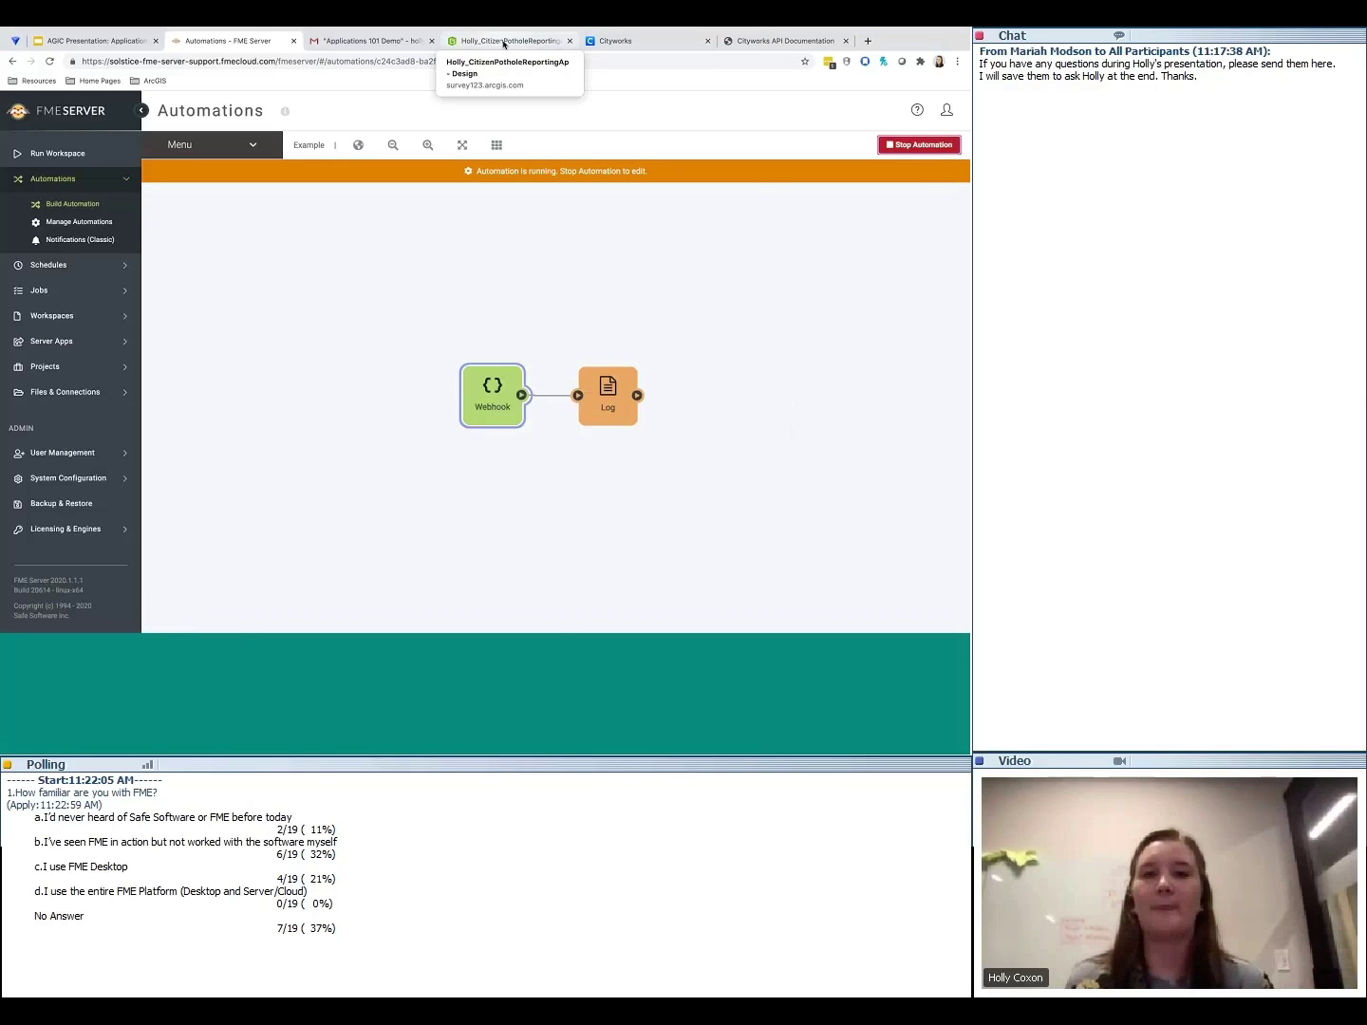
- Scroll the citizen pothole reporting survey's Design form down to Submit, then go to Settings
click(503, 41)
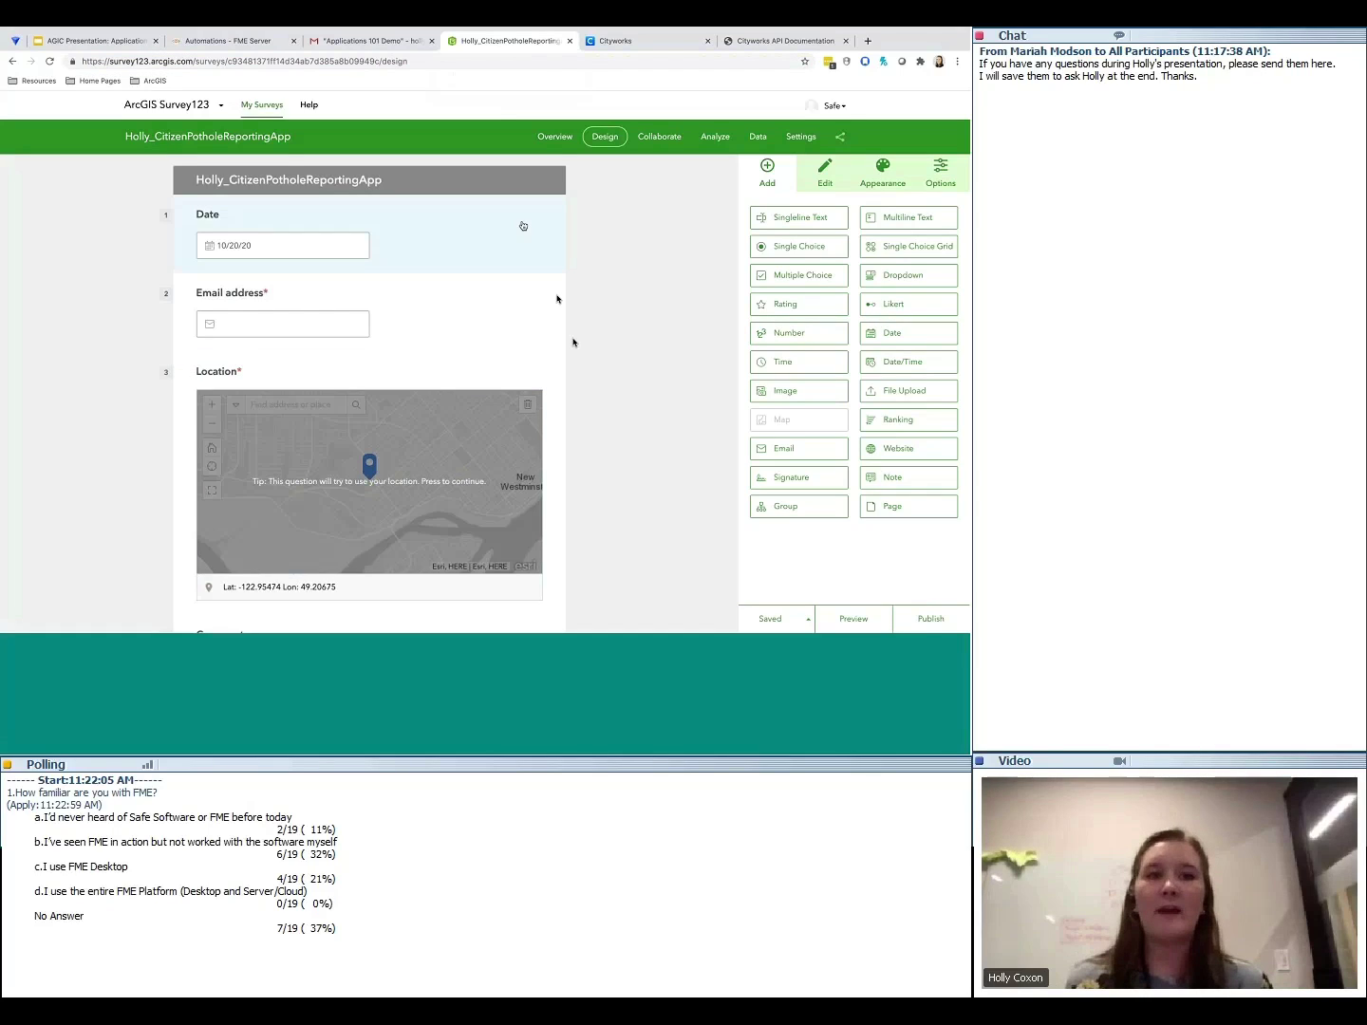
scroll(400, 196, down, 1)
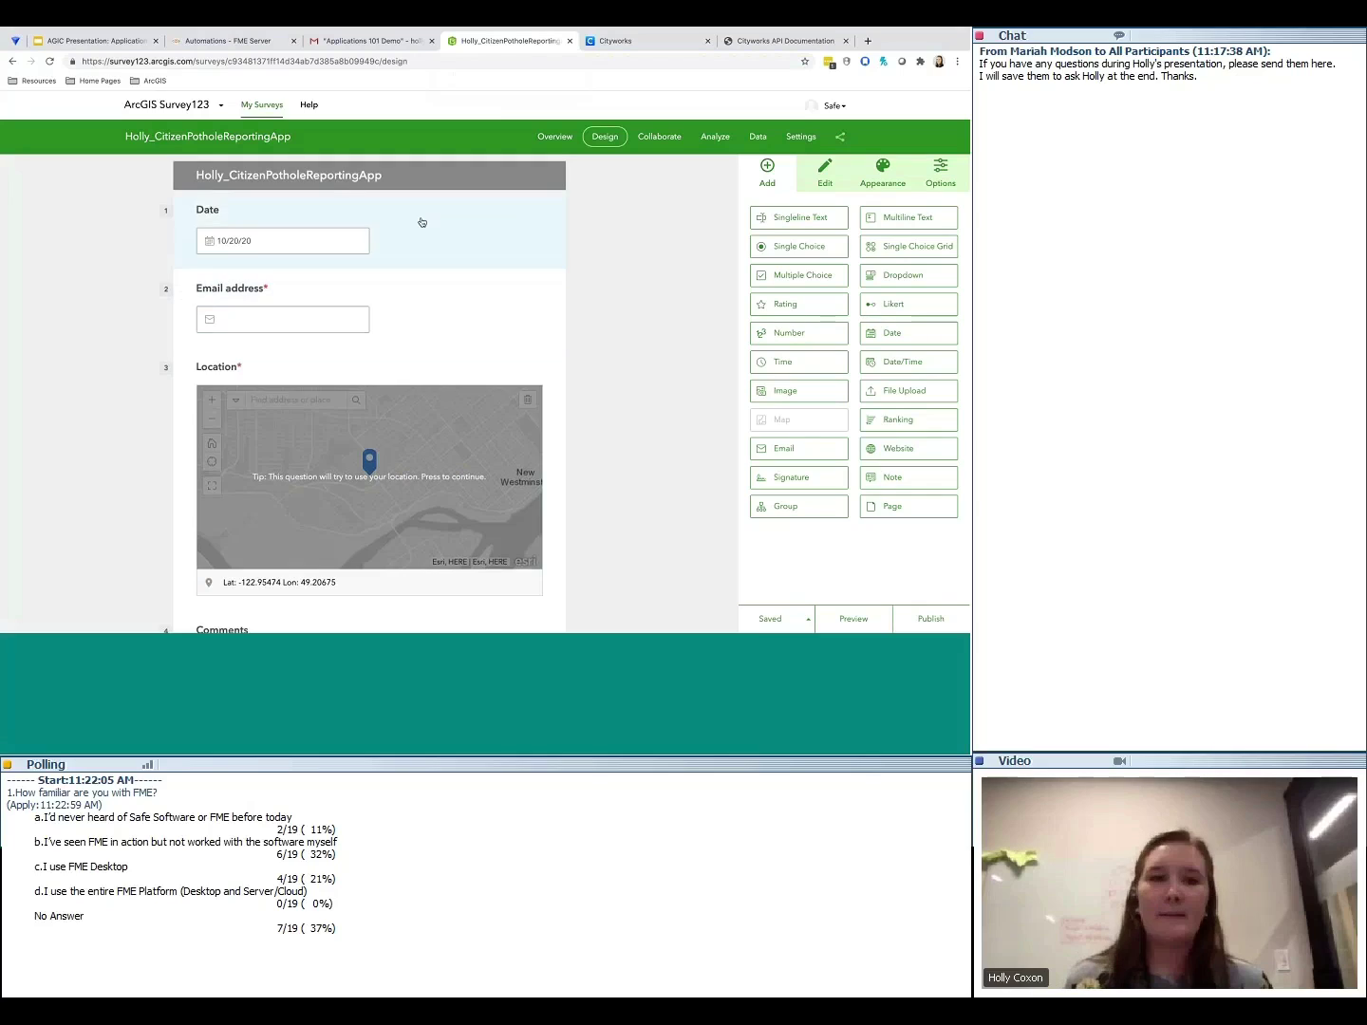
scroll(412, 321, down, 1)
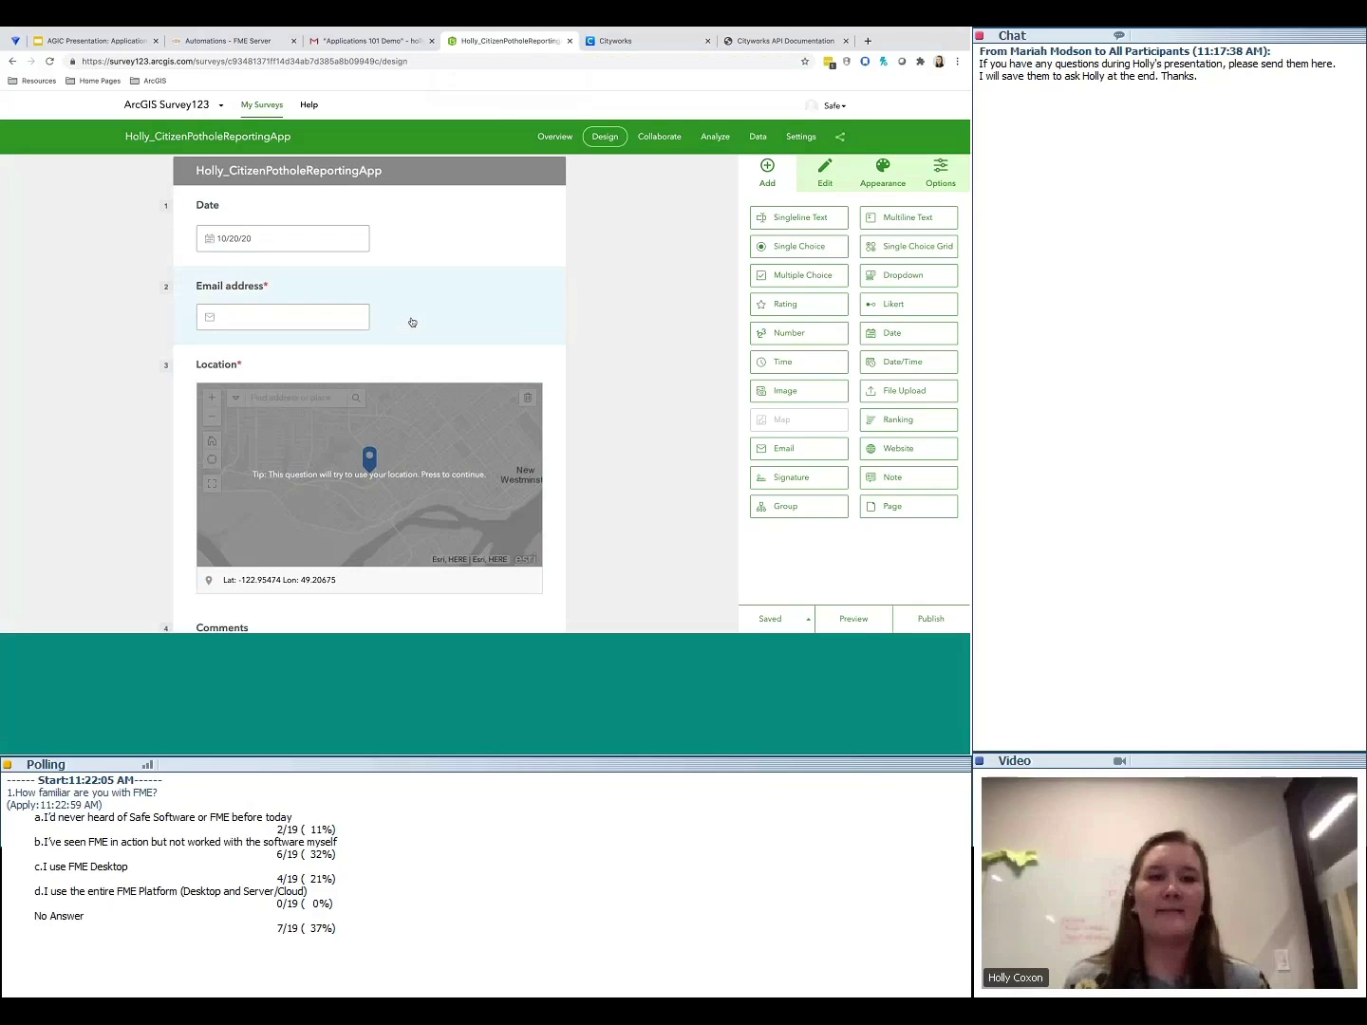
scroll(413, 321, down, 5)
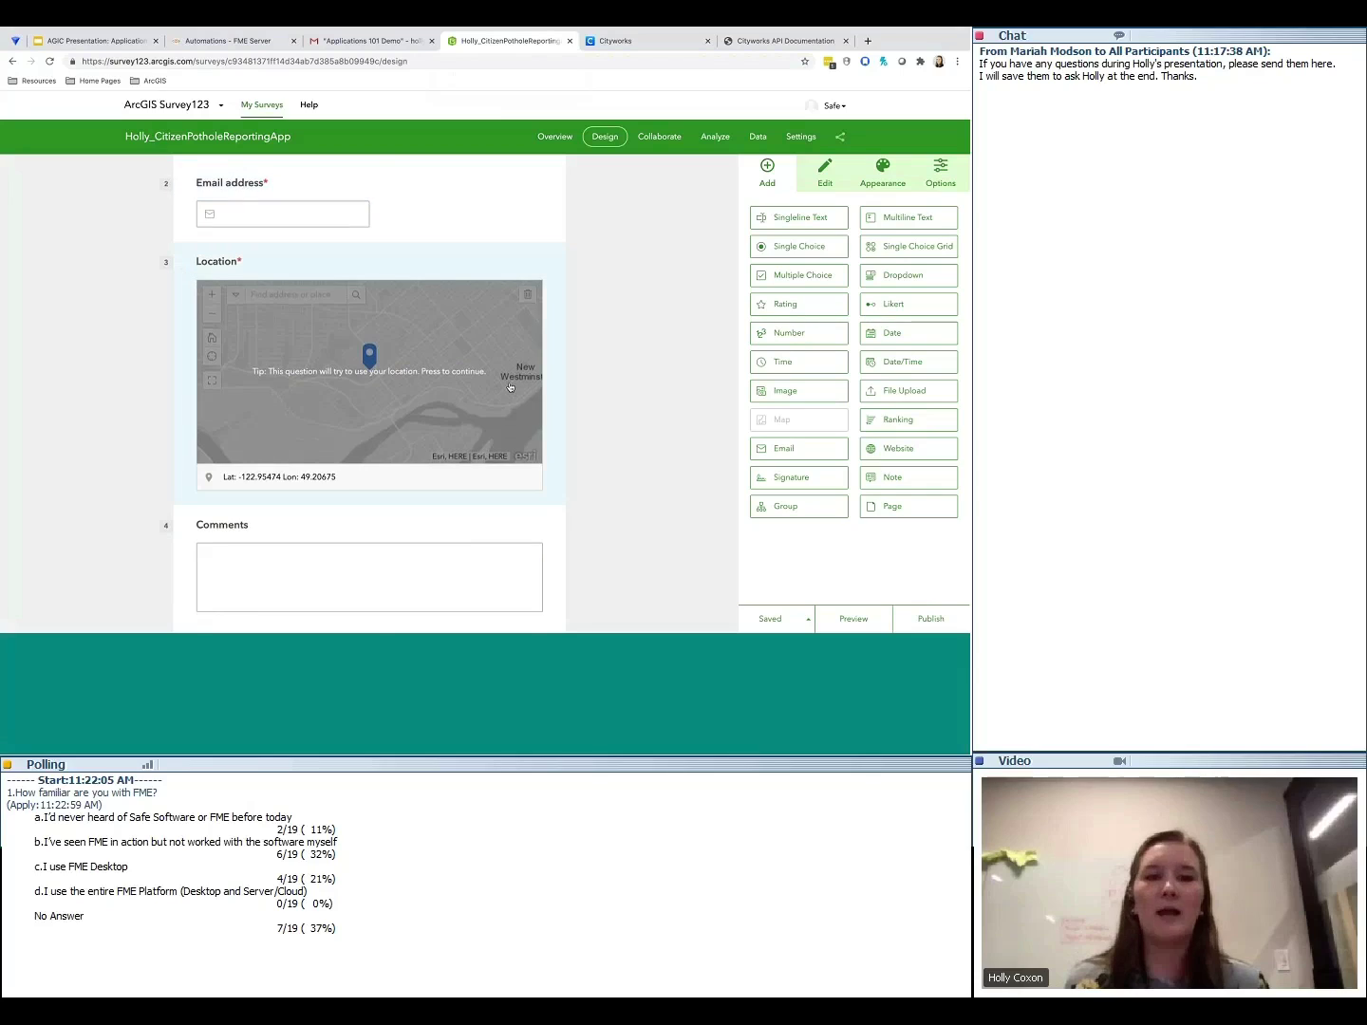
scroll(508, 386, down, 4)
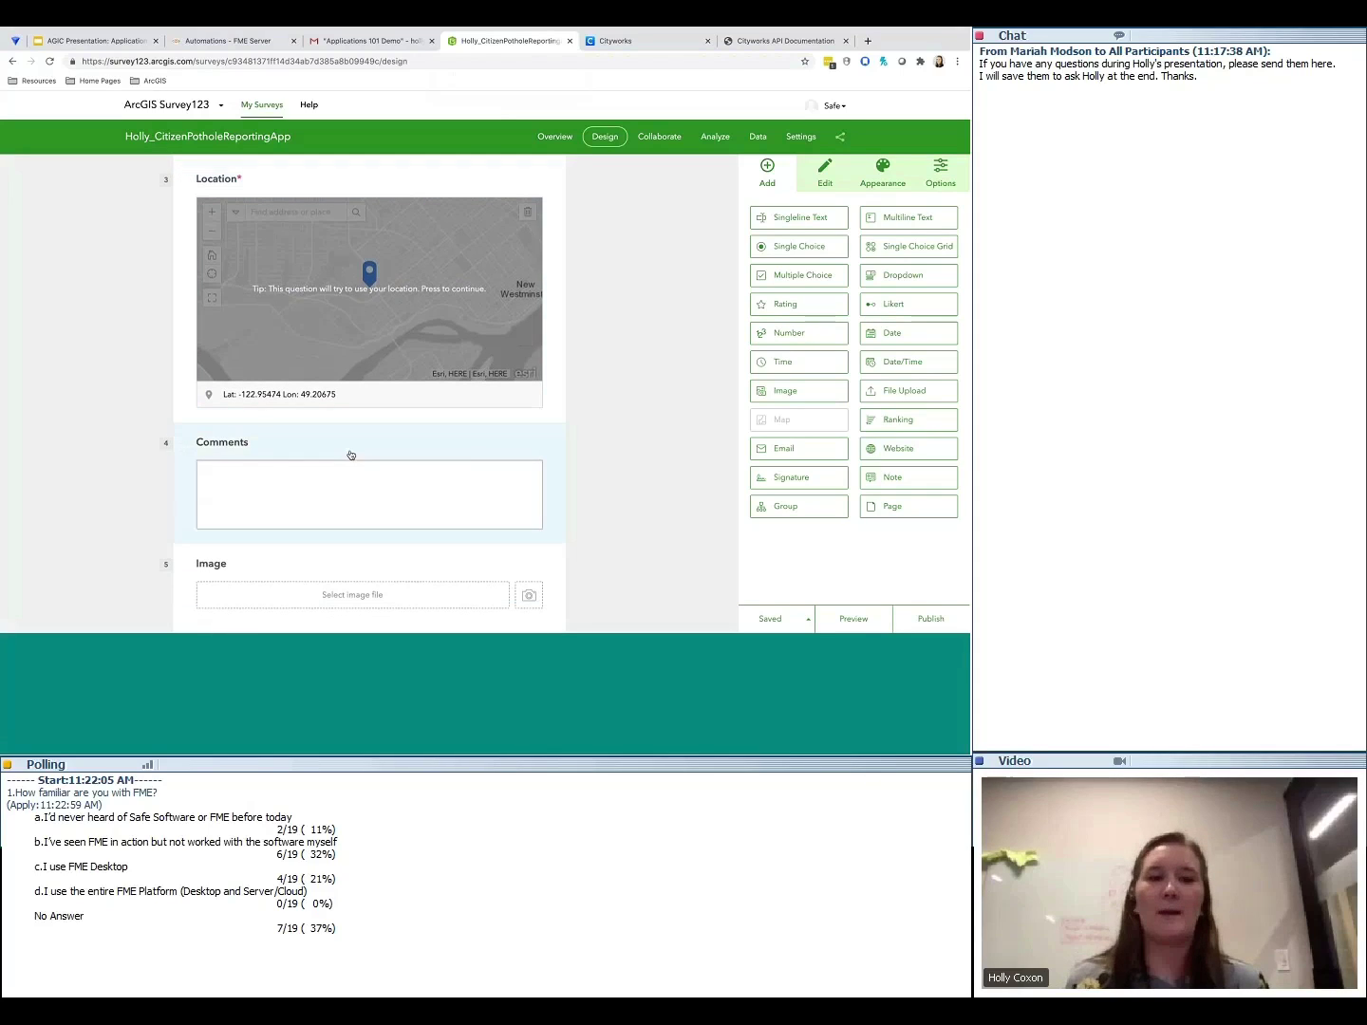
scroll(467, 517, down, 4)
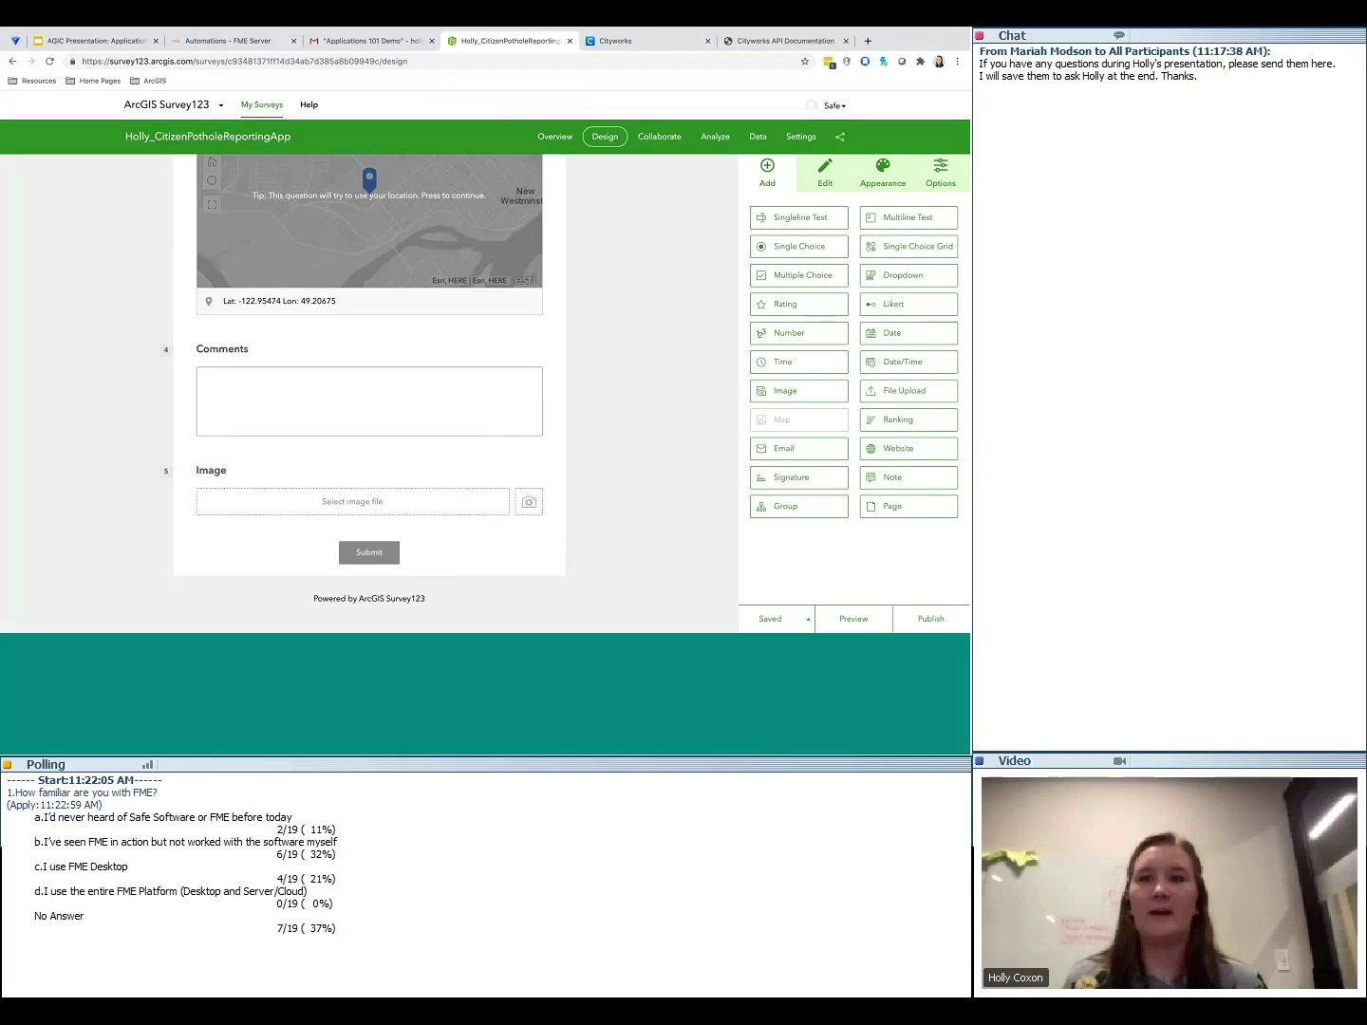
click(799, 138)
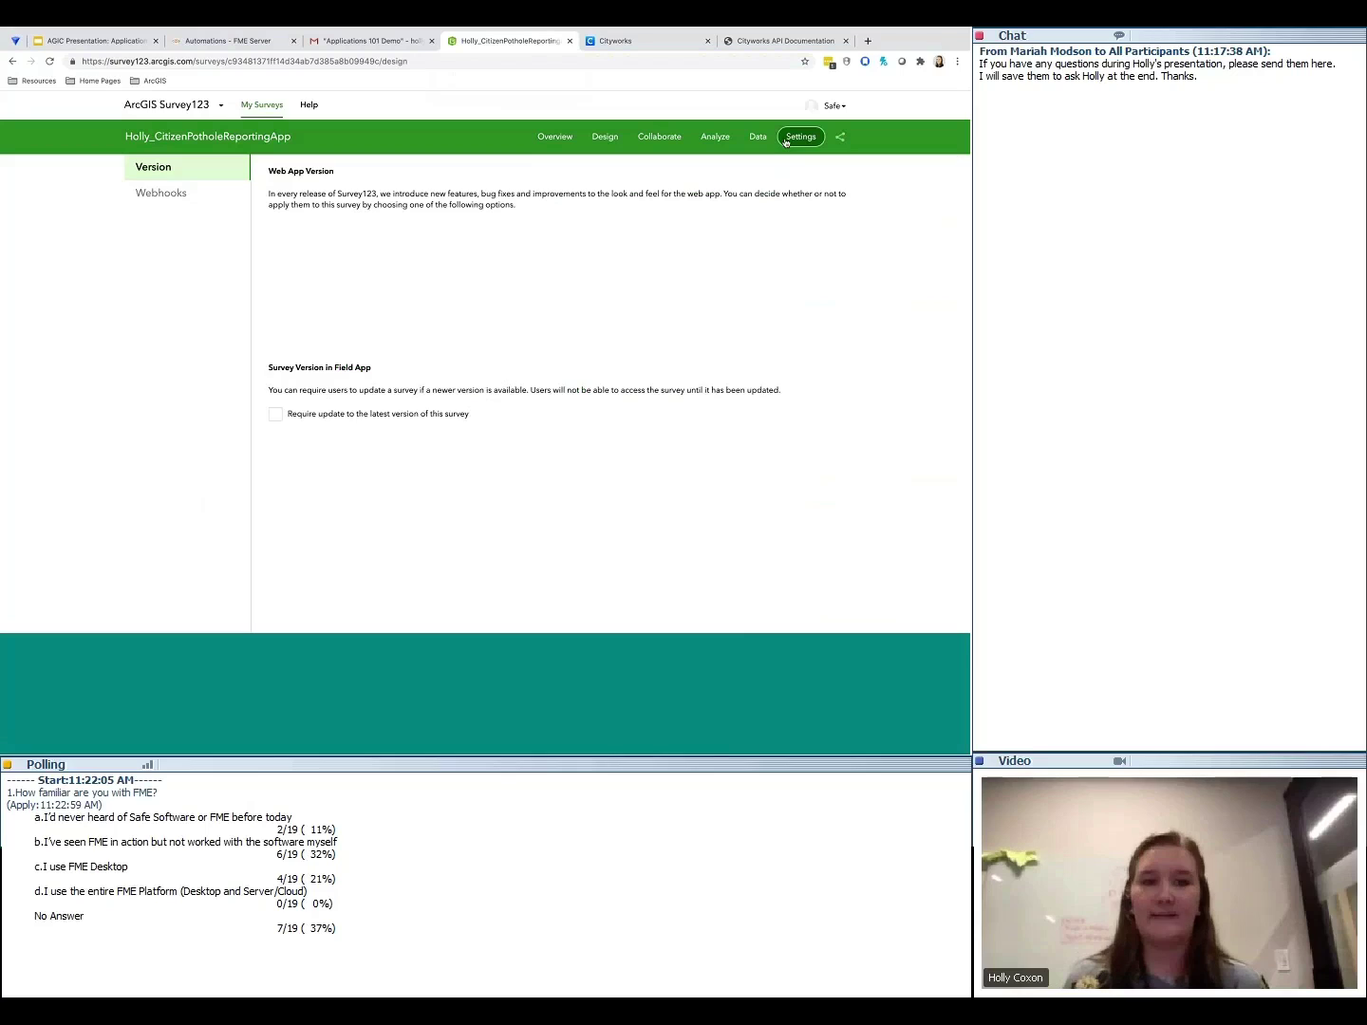
- Open the Webhooks page, showing WebhookExample and FME Server both On
click(175, 196)
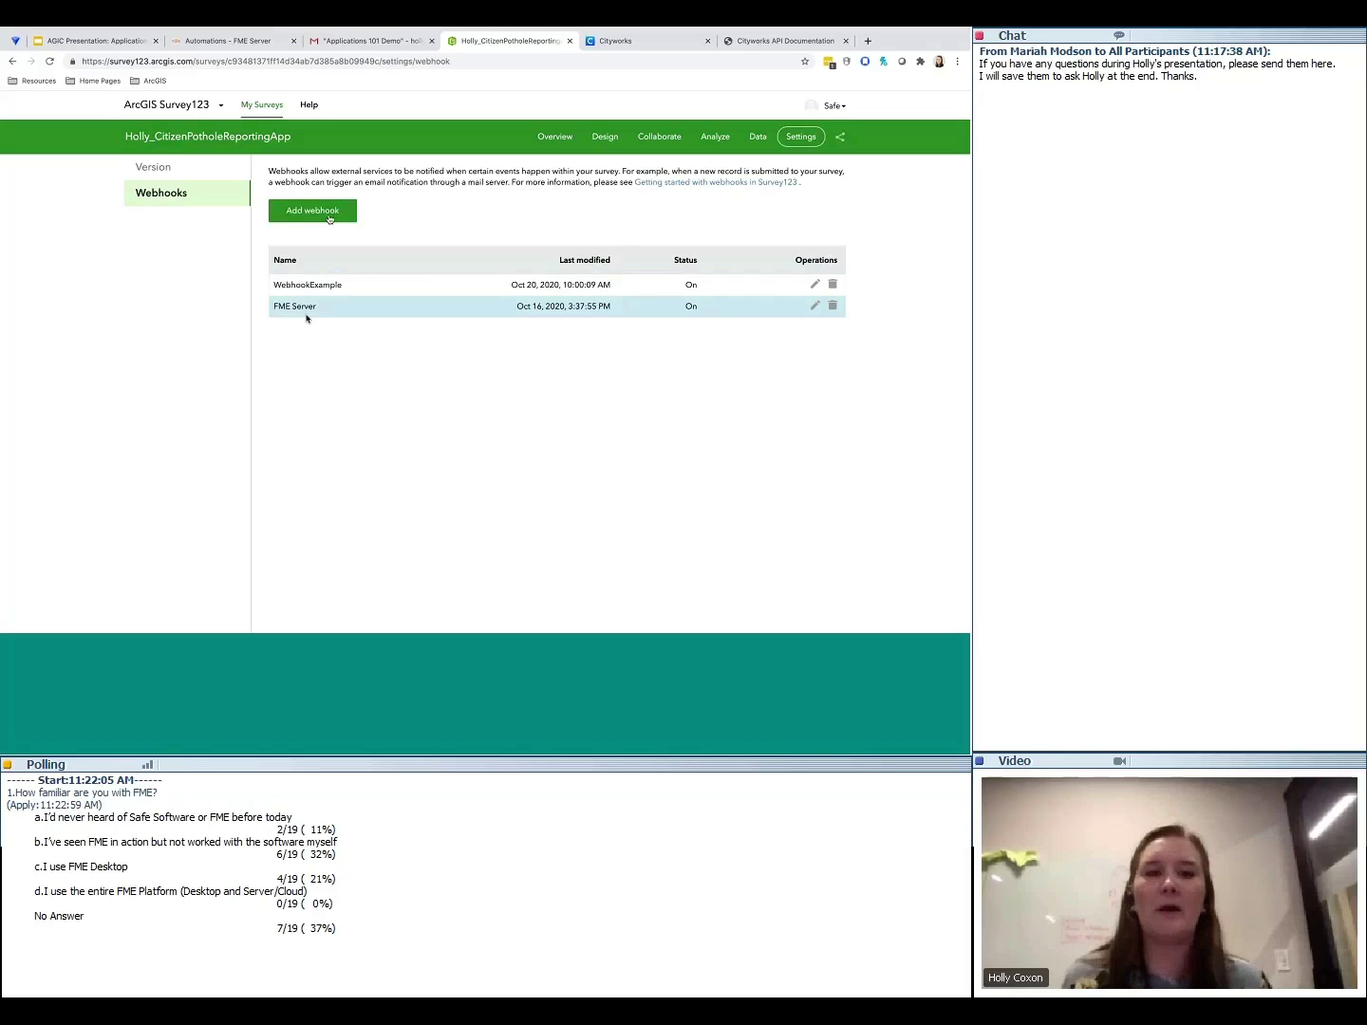
- Create webhook 'Example' with the pasted FME webhook URL as Payload URL and Server response included
click(330, 210)
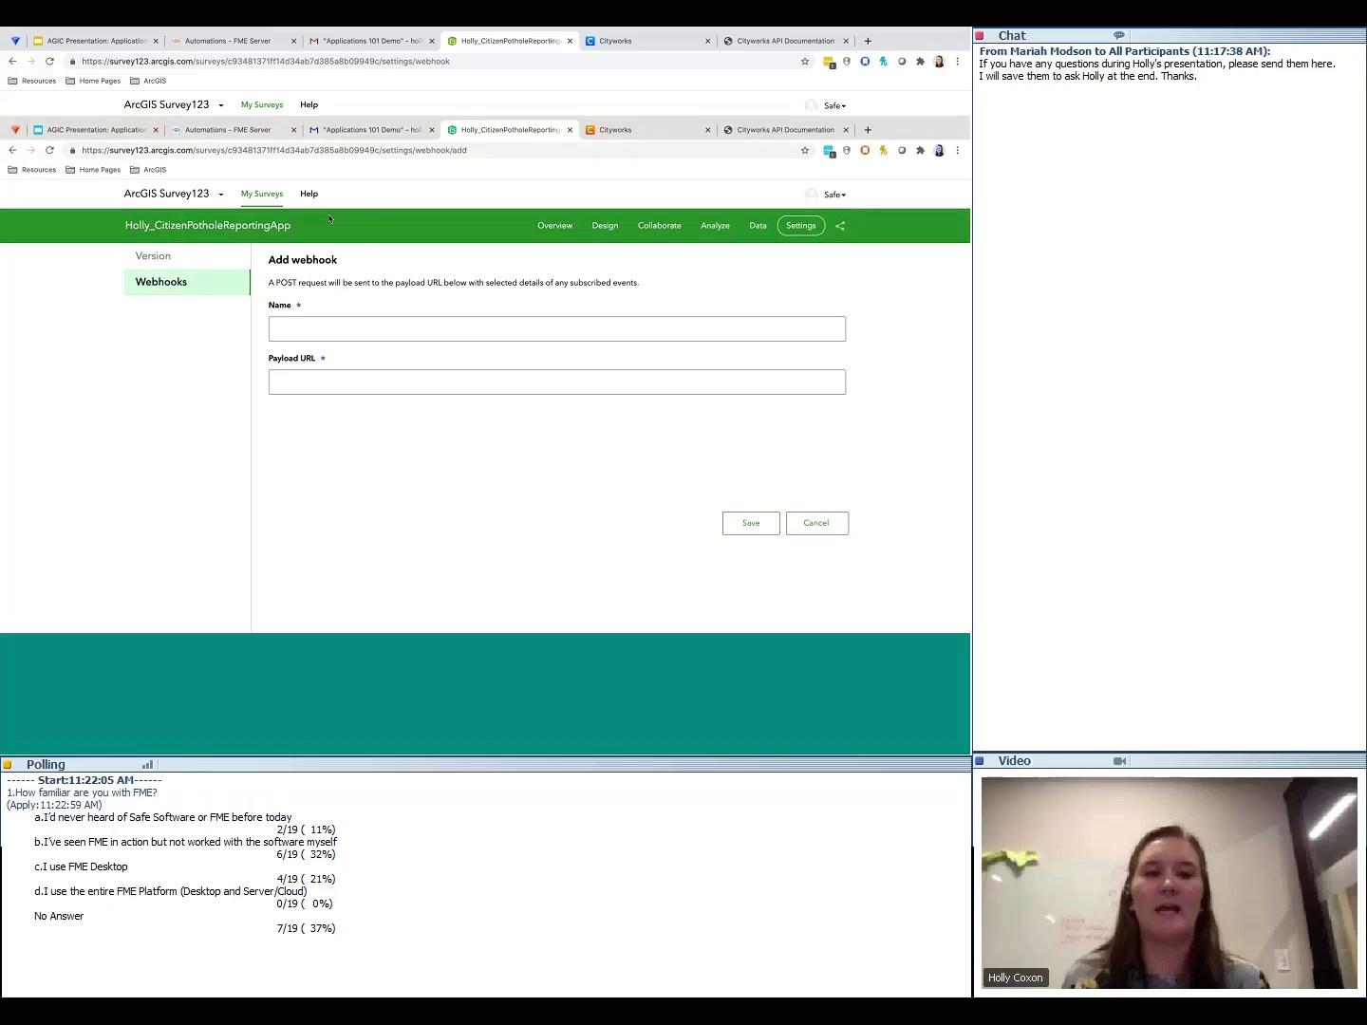
text(E)
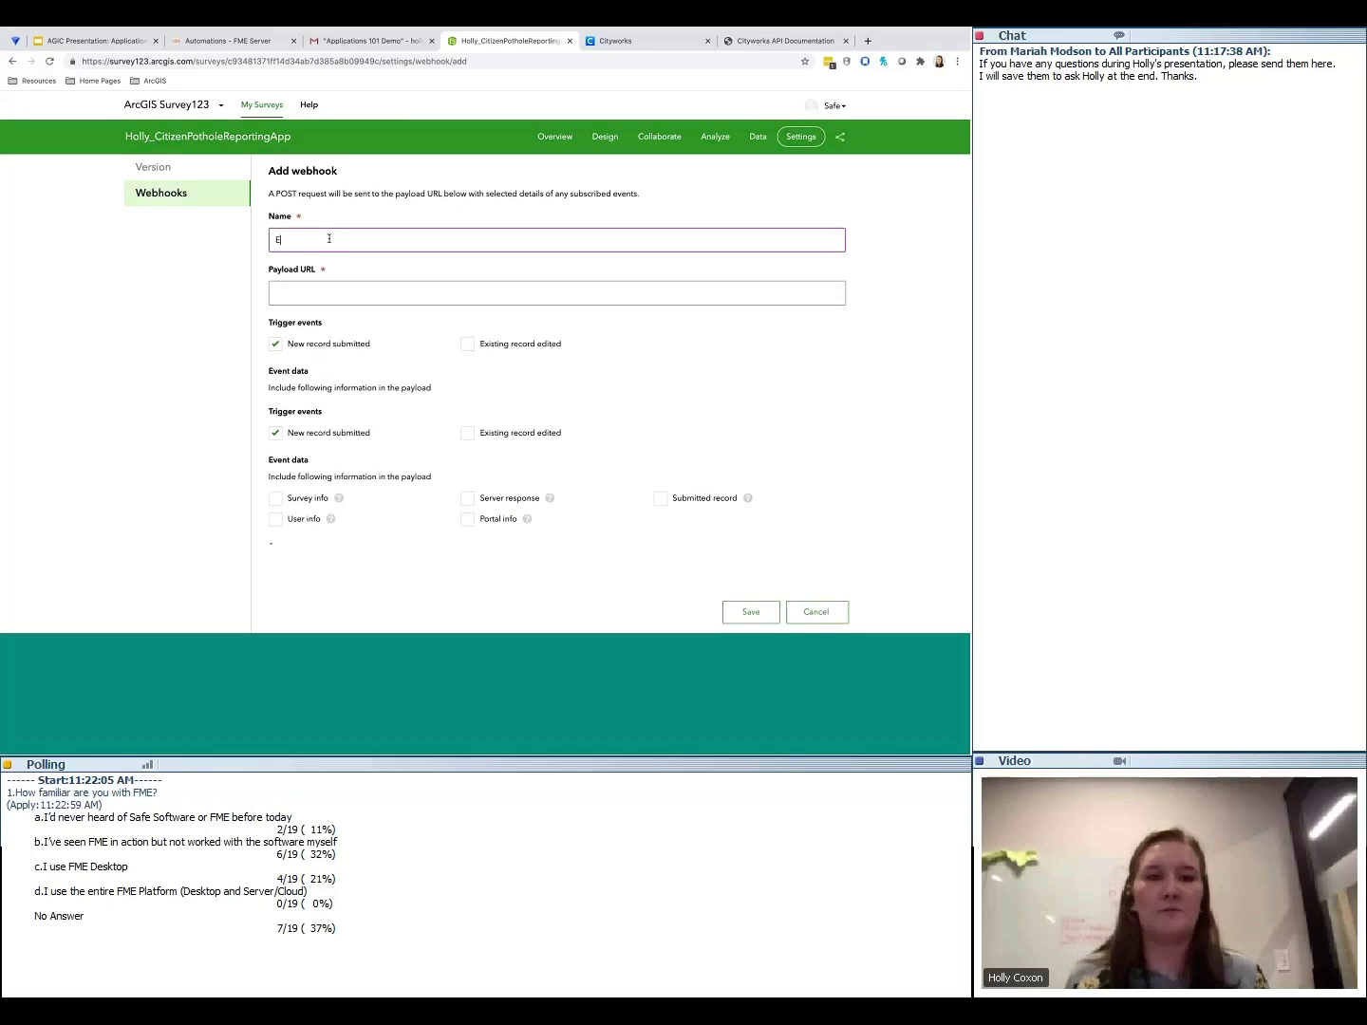
text(xample)
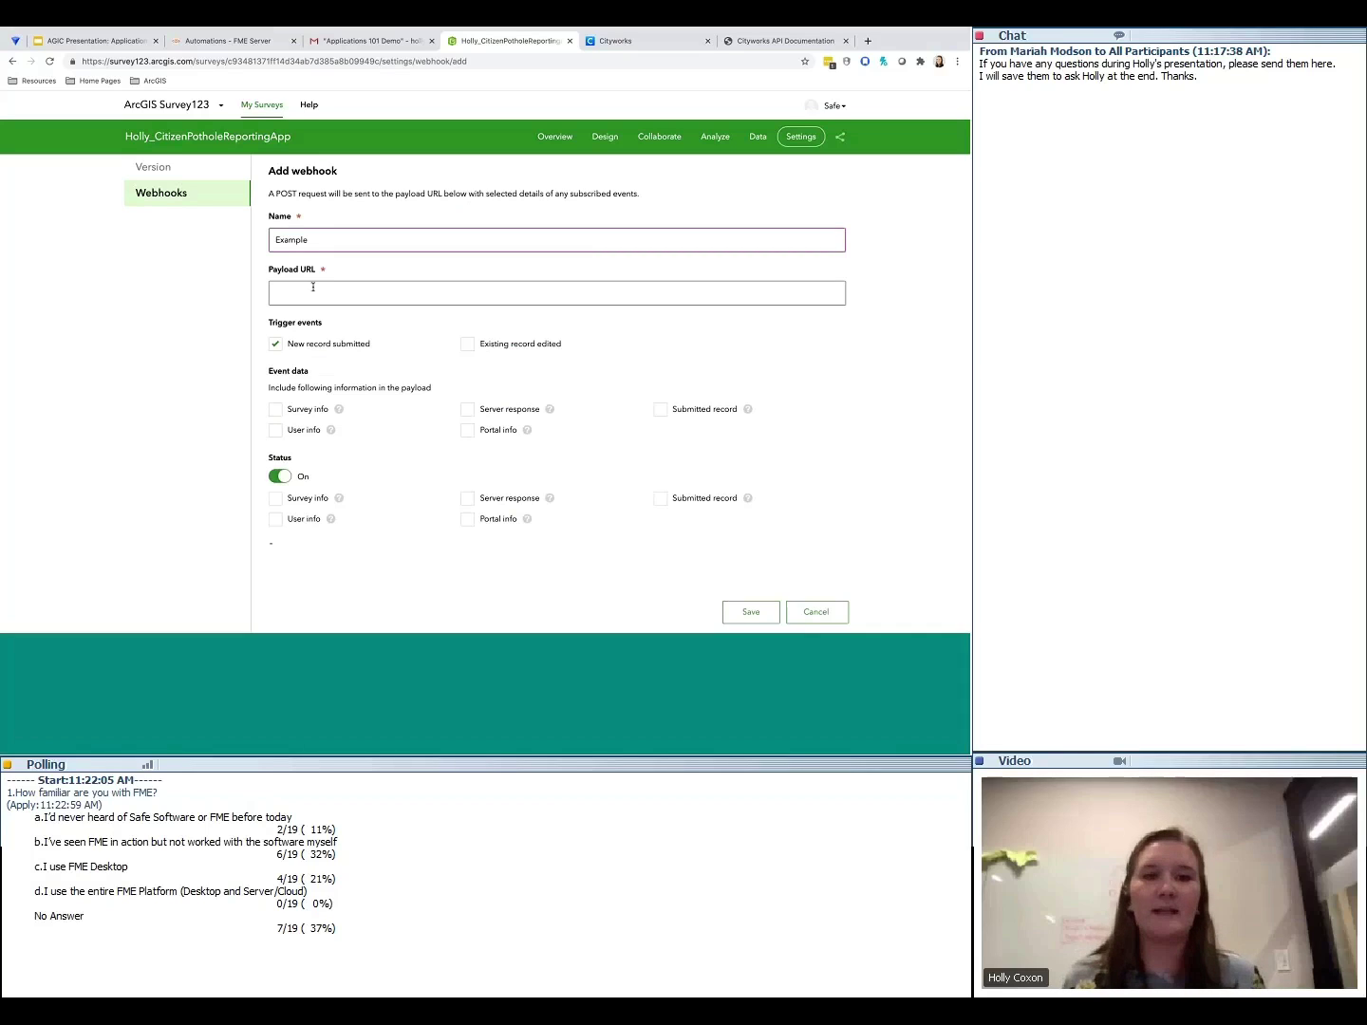
click(313, 285)
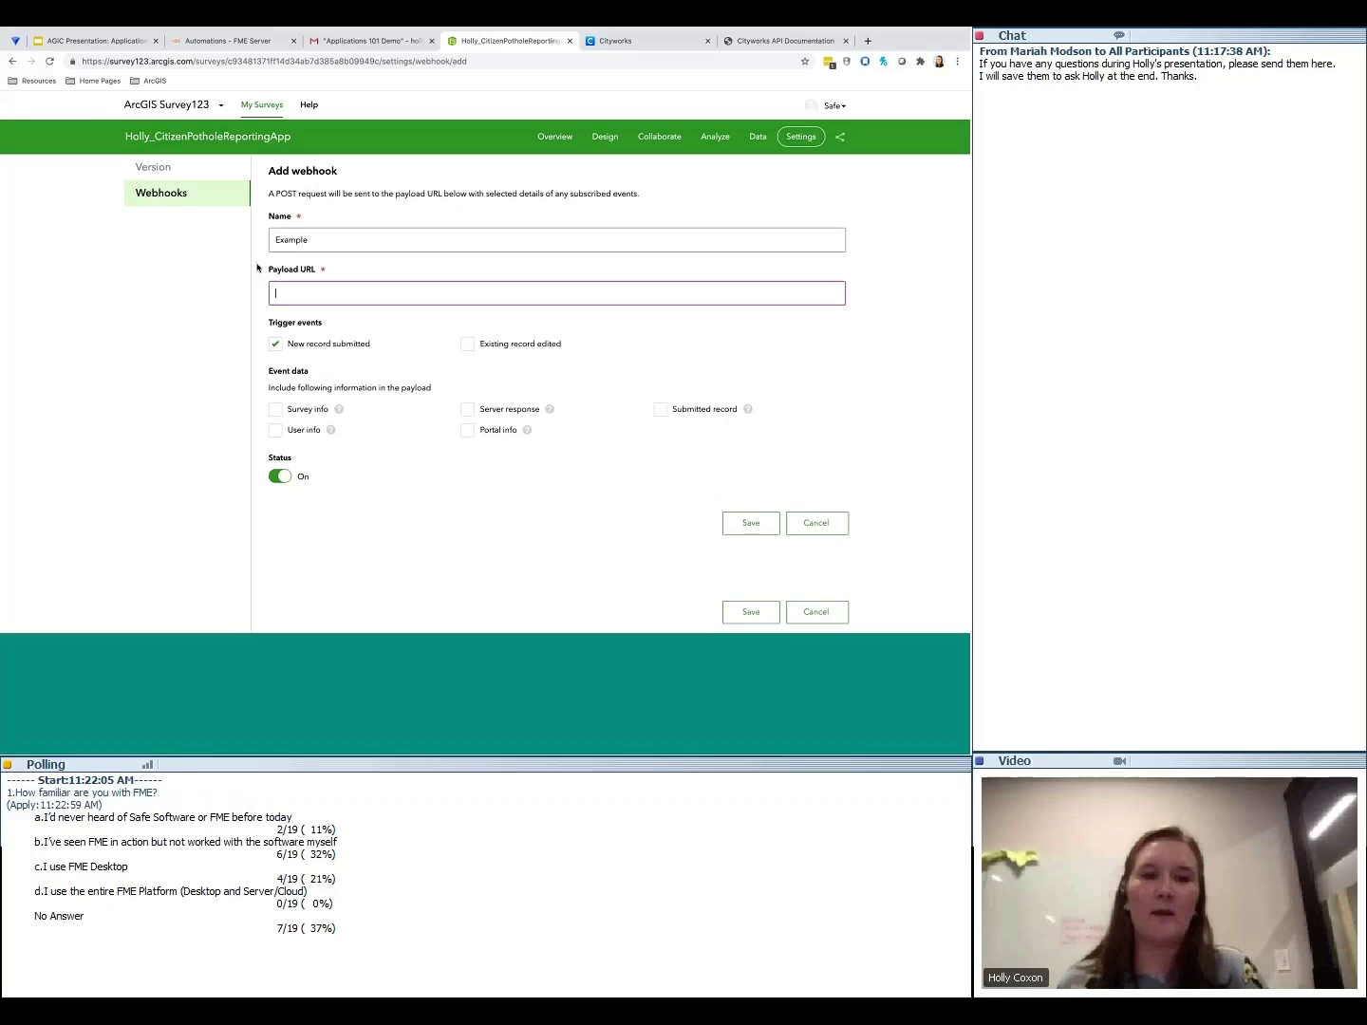
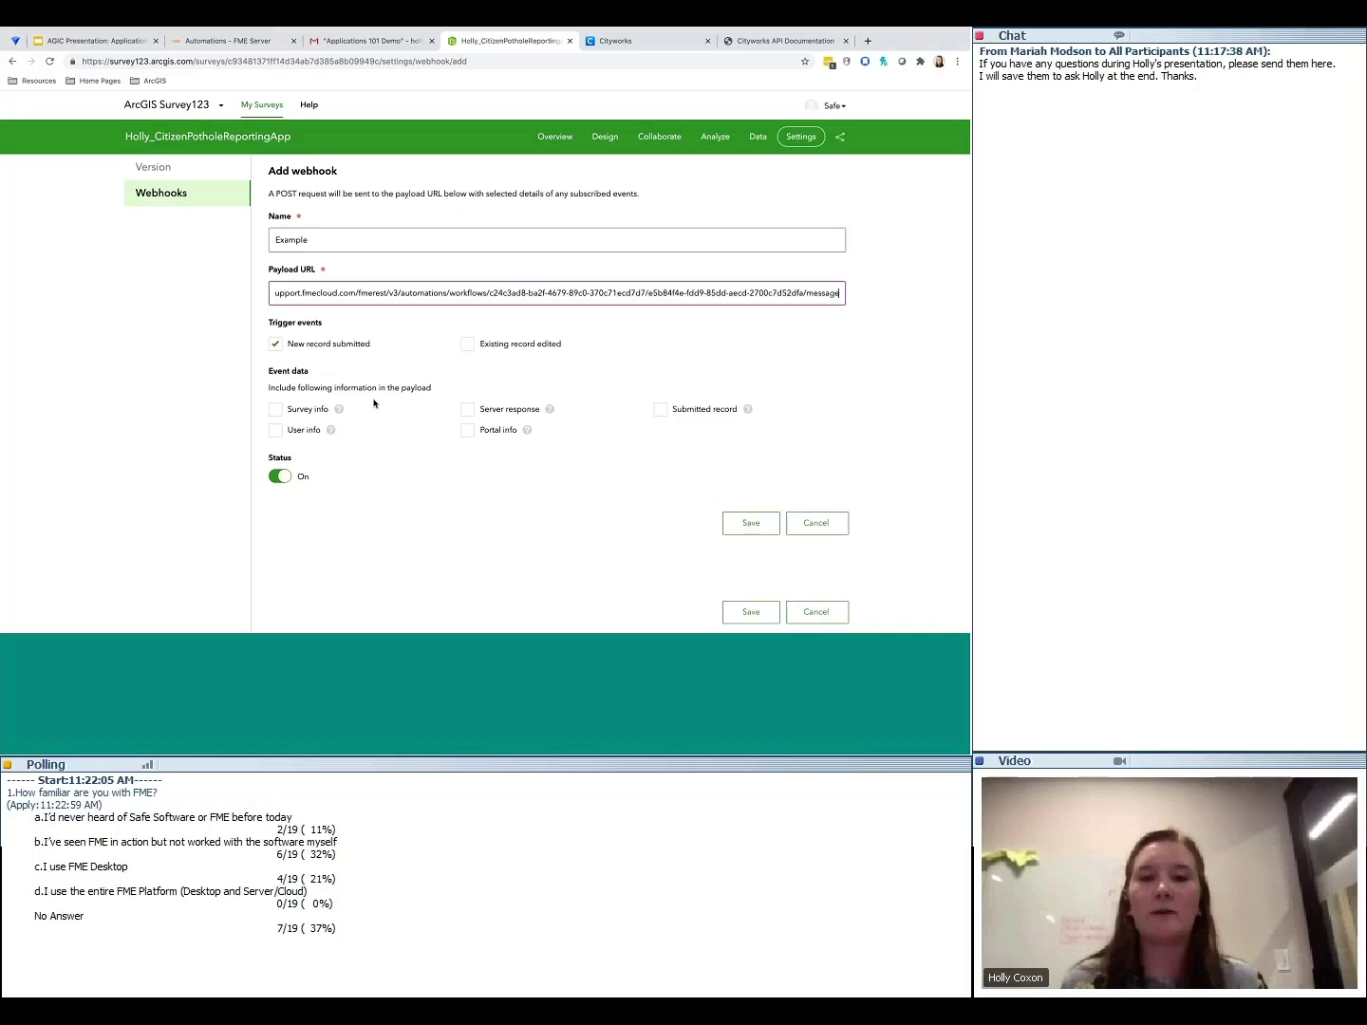
click(474, 412)
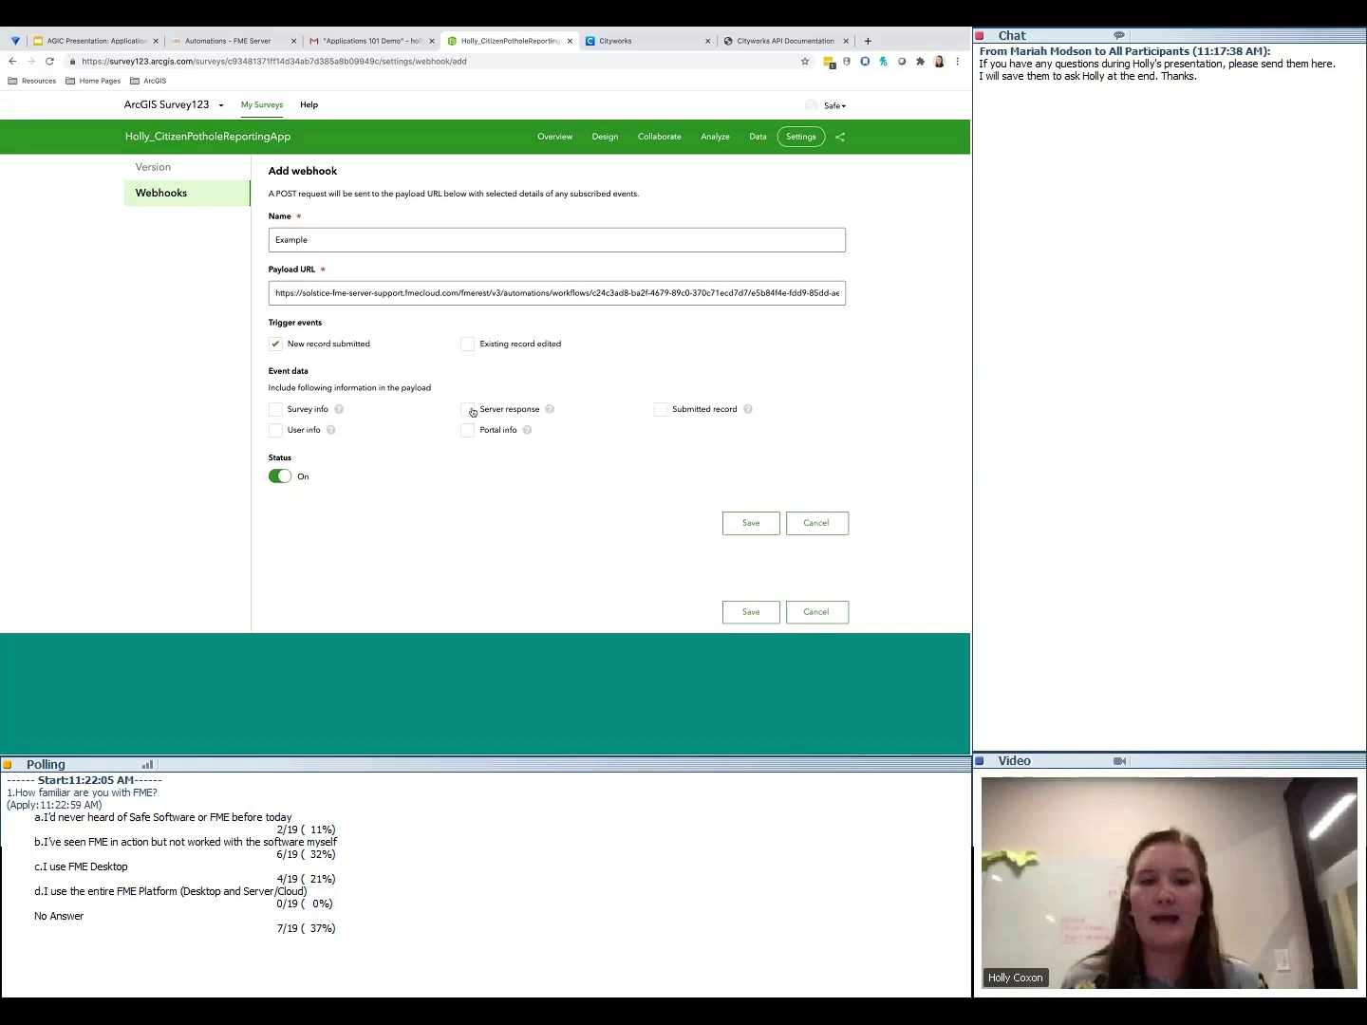
click(472, 411)
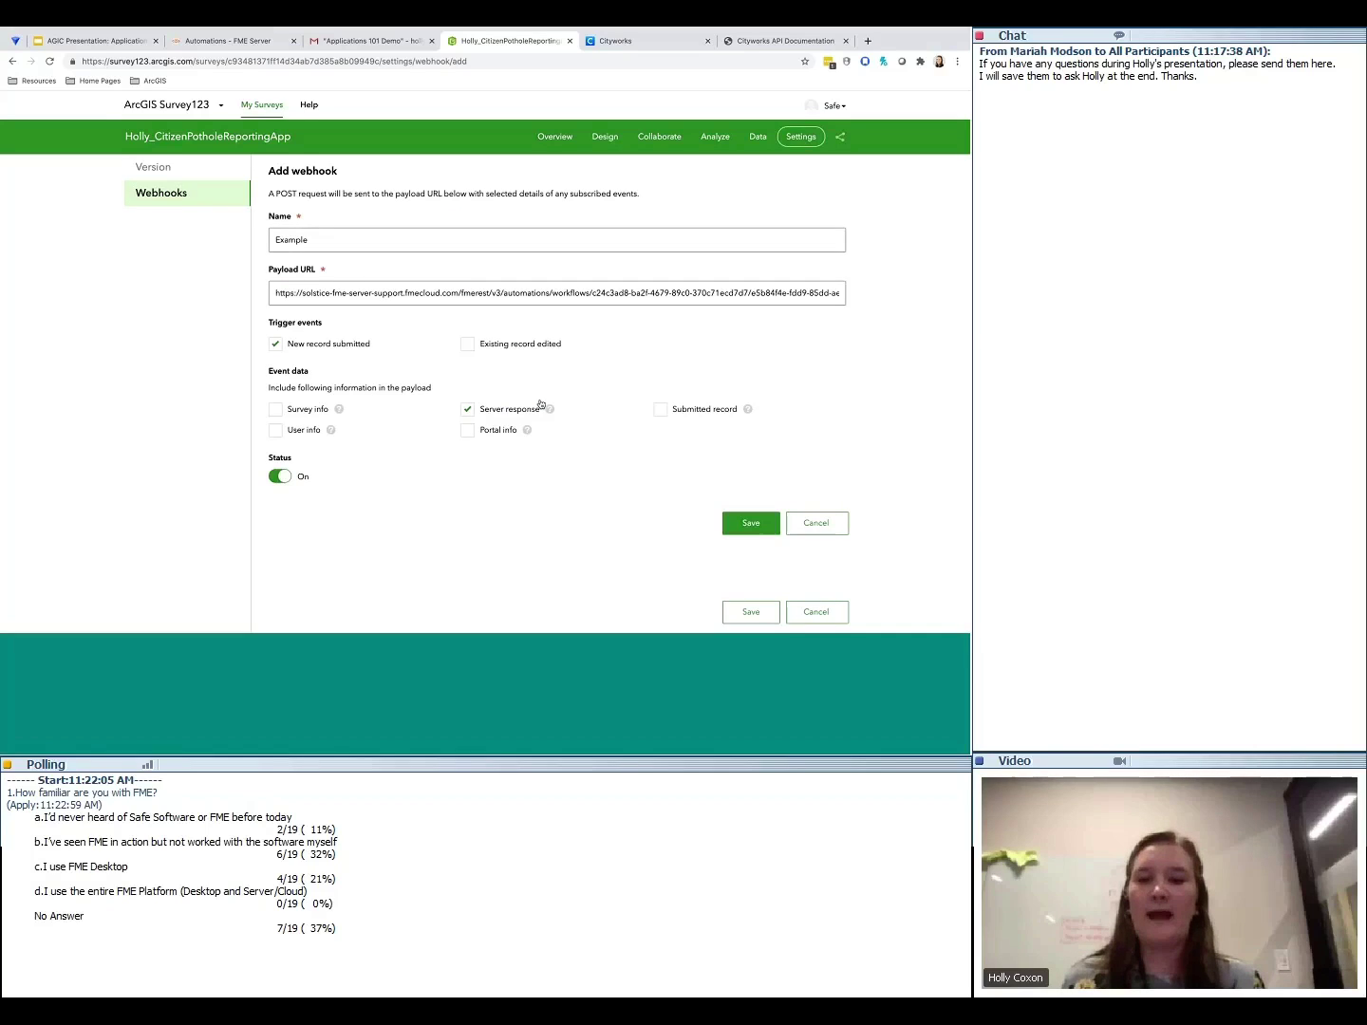
click(751, 523)
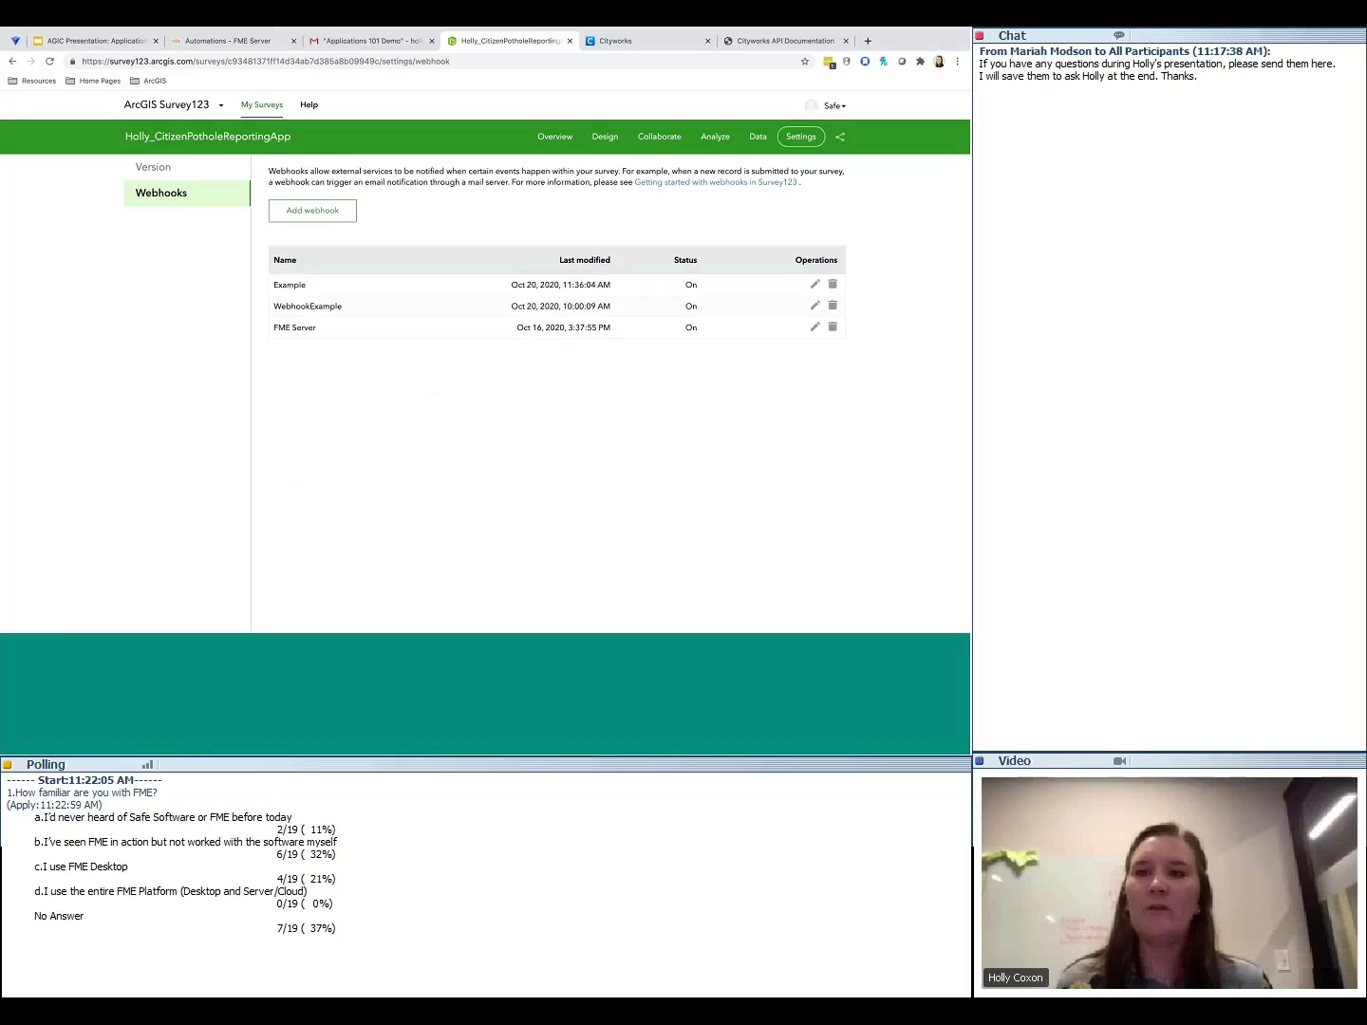
click(839, 137)
- Submit a test report with the reporter's email and comment 'There GIANT PTOHOLE', then return to FME Server
click(693, 186)
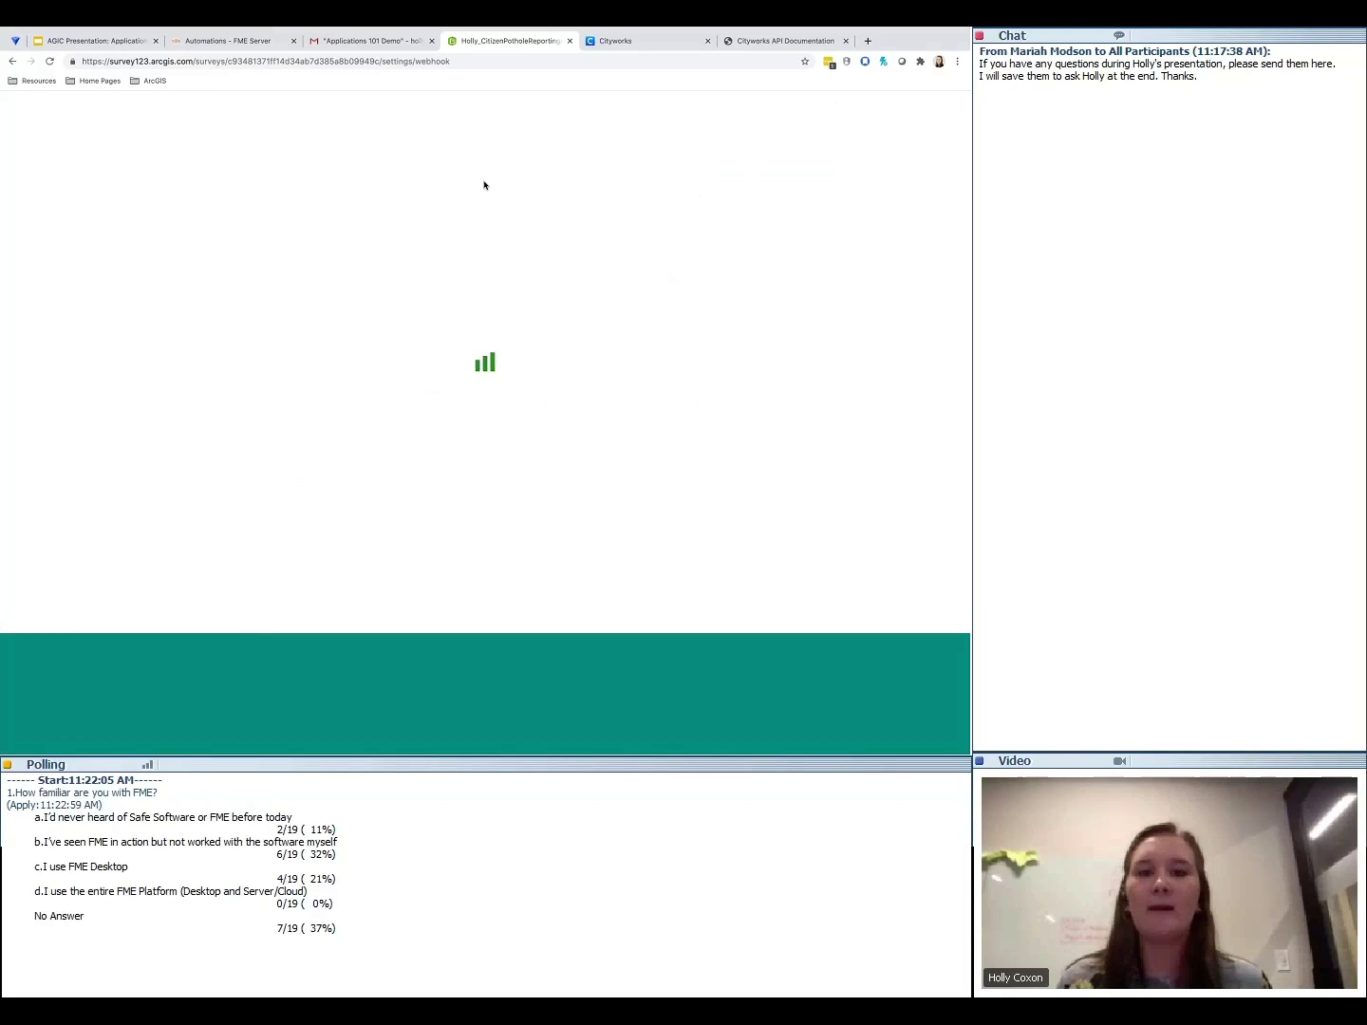
click(433, 272)
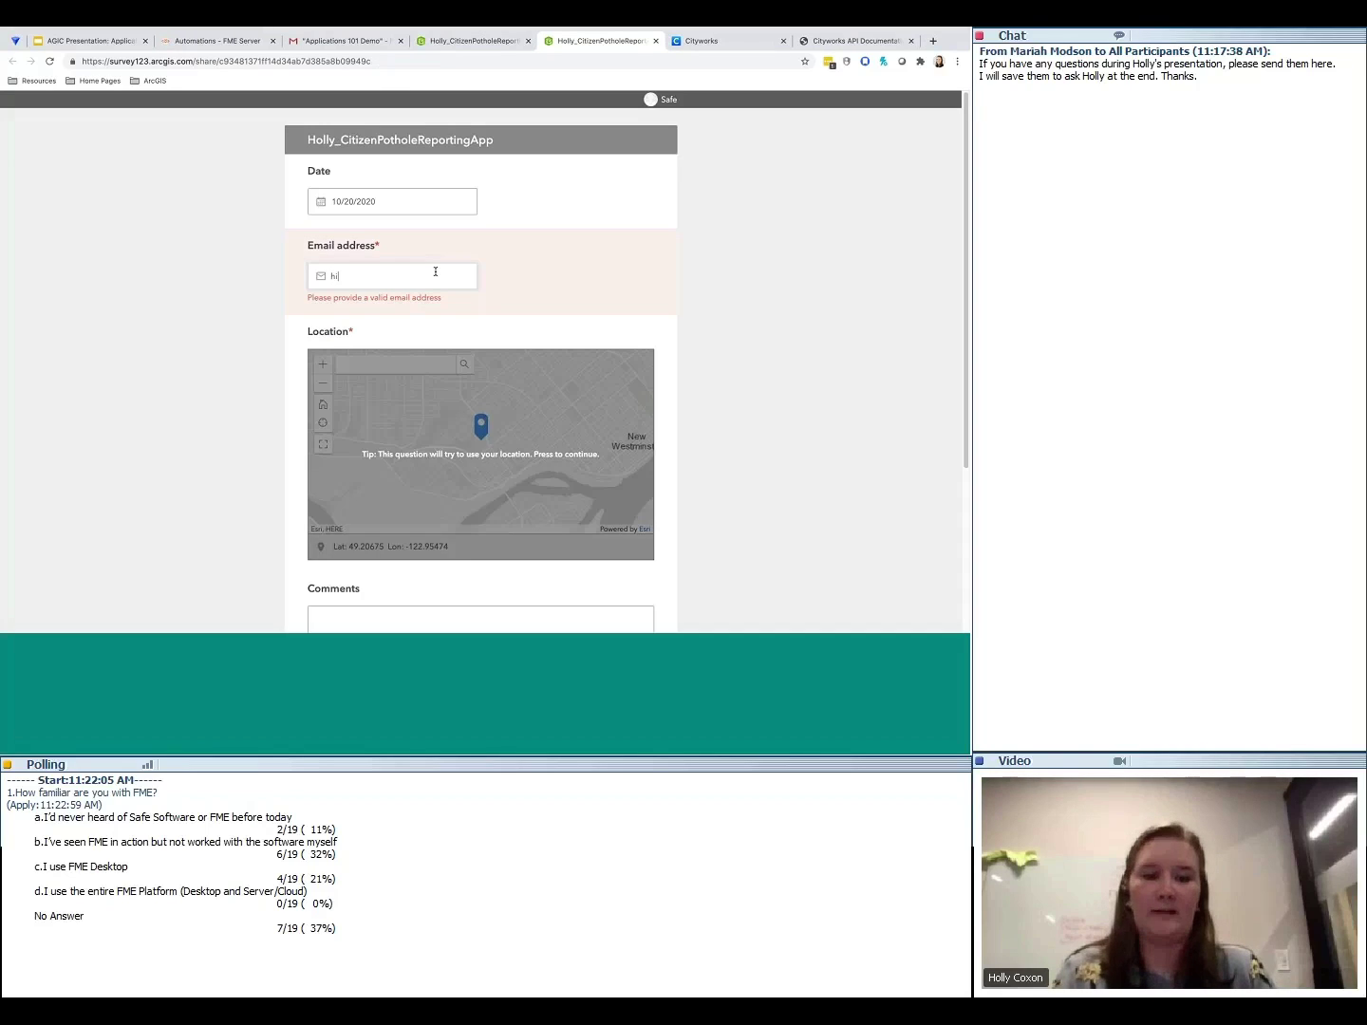
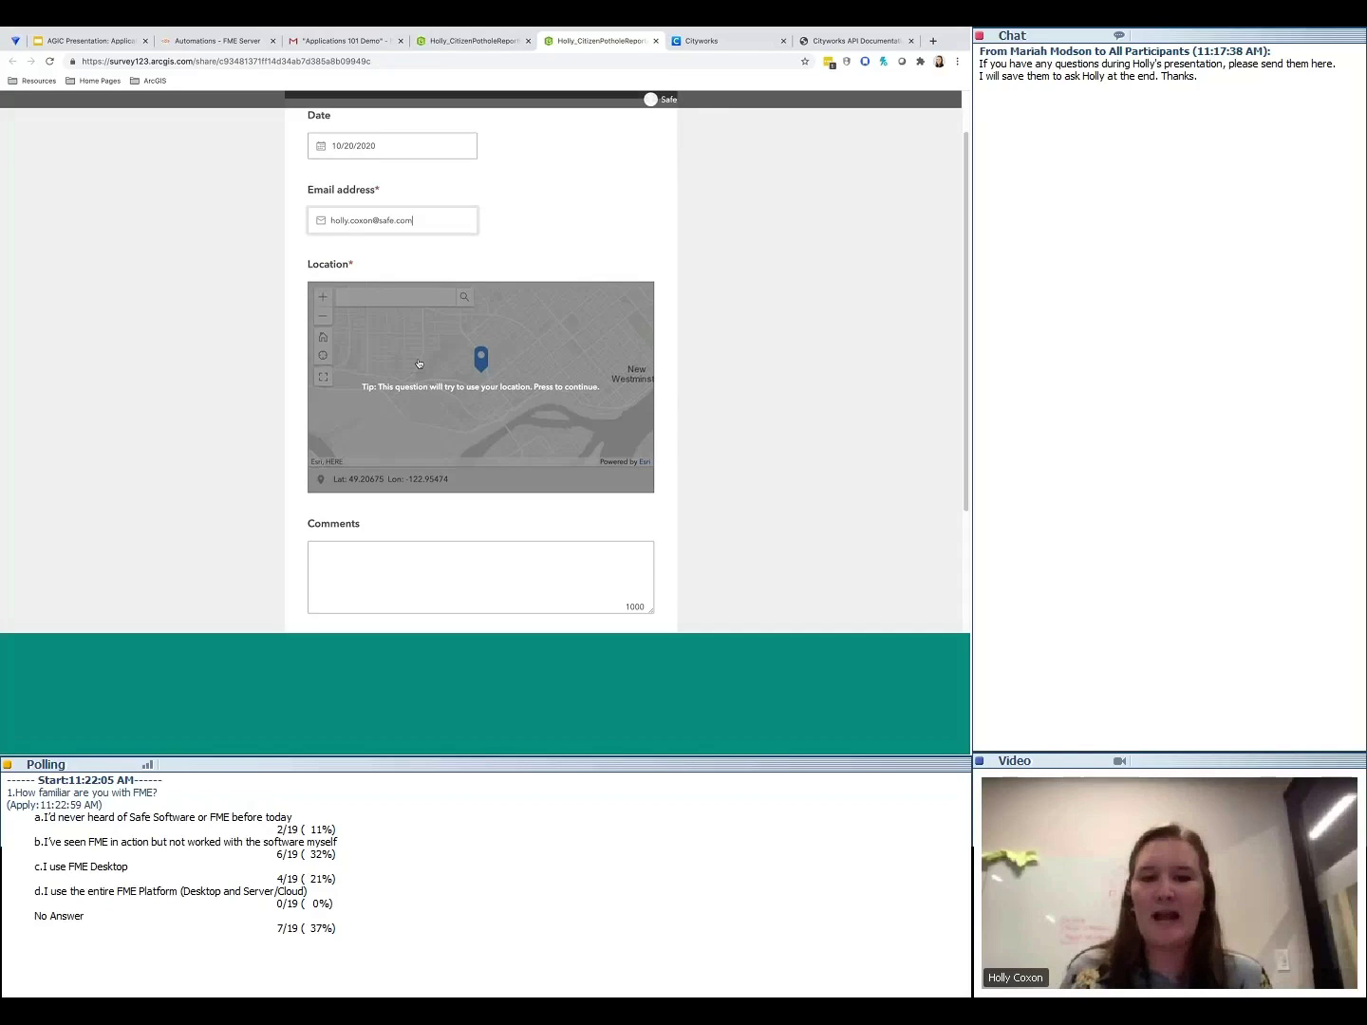
scroll(424, 427, down, 2)
click(417, 400)
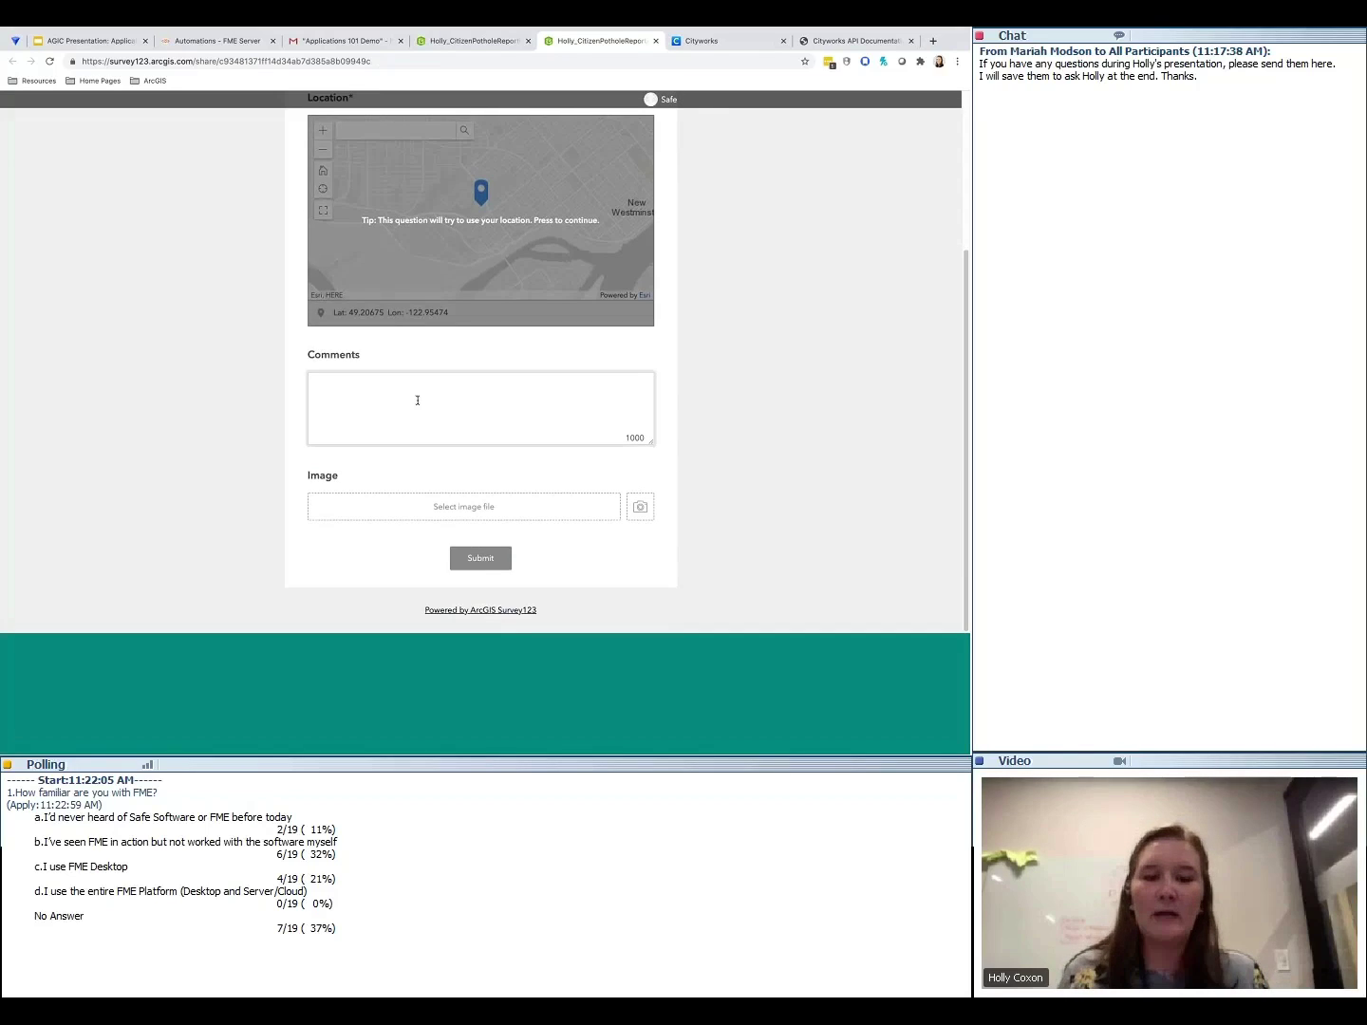
text(There )
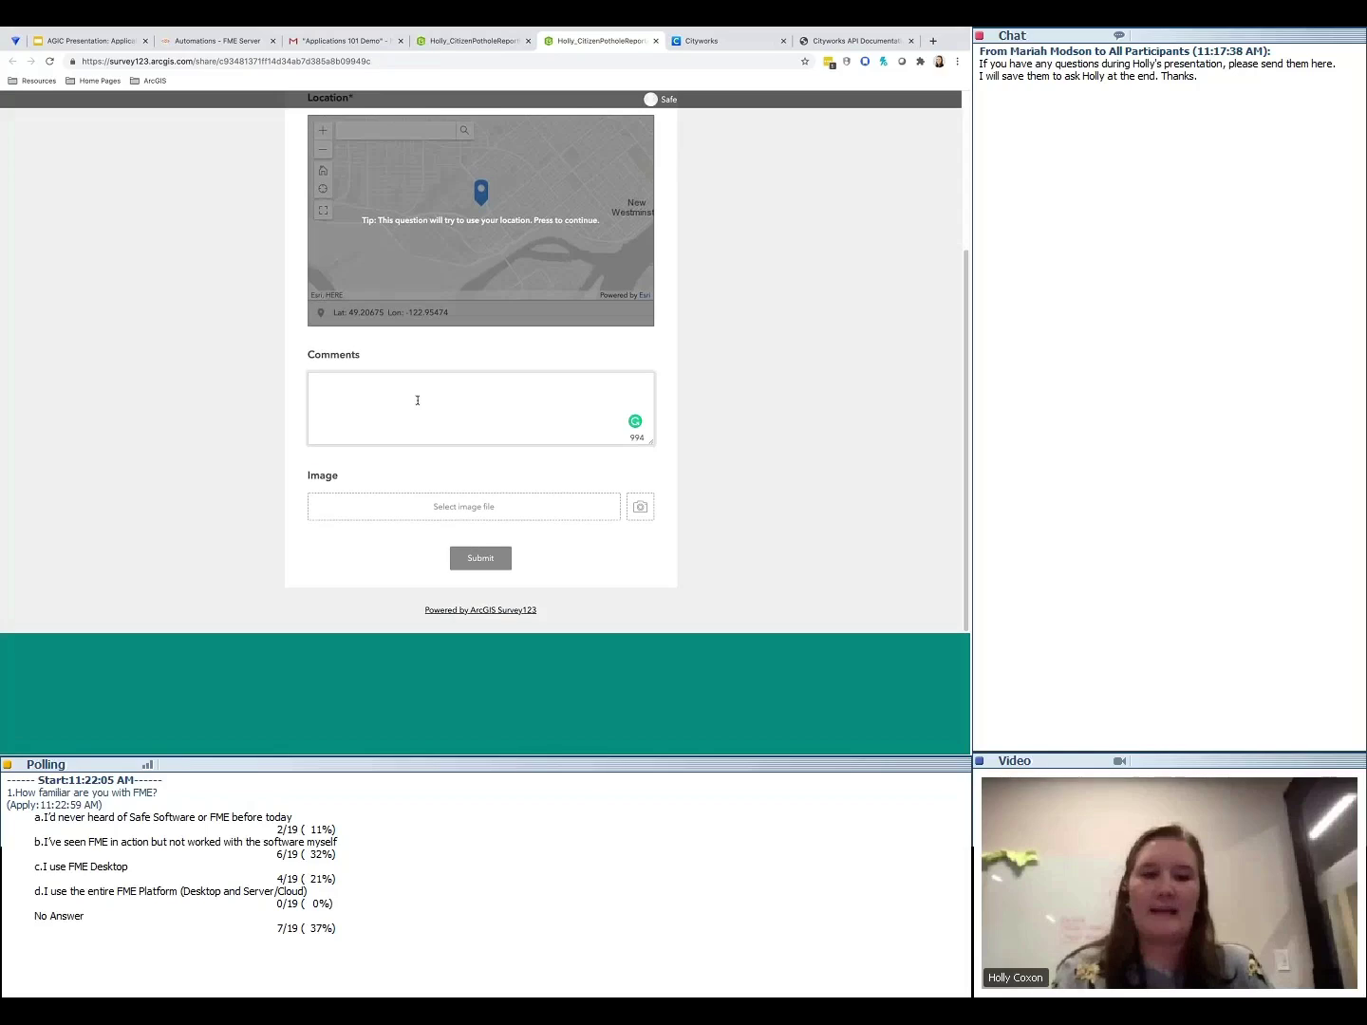
text(GIANT PTOHOLE)
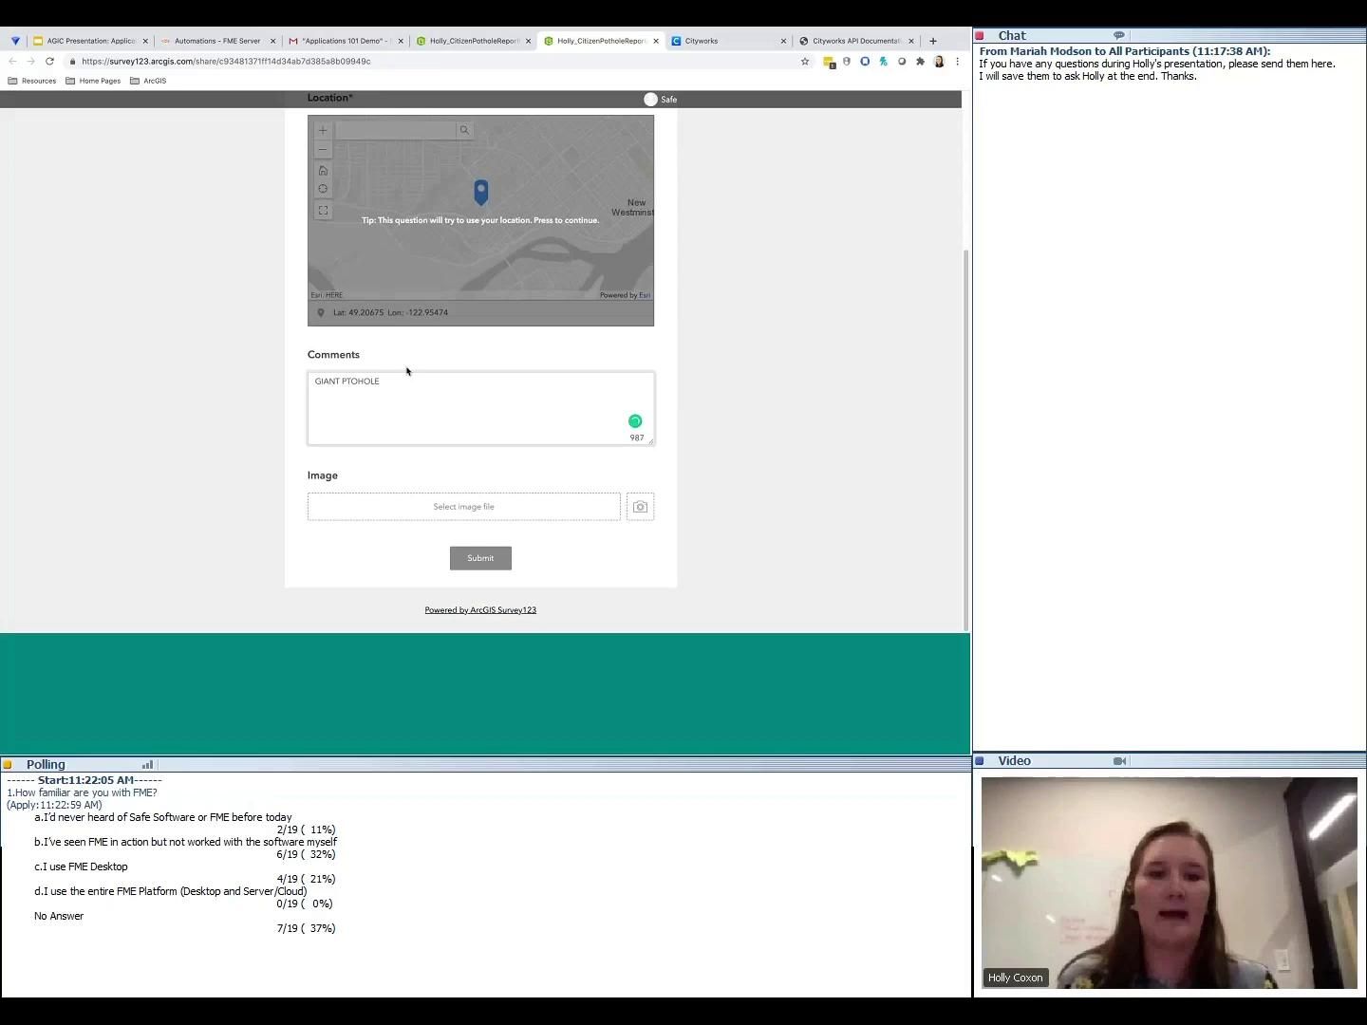
click(488, 559)
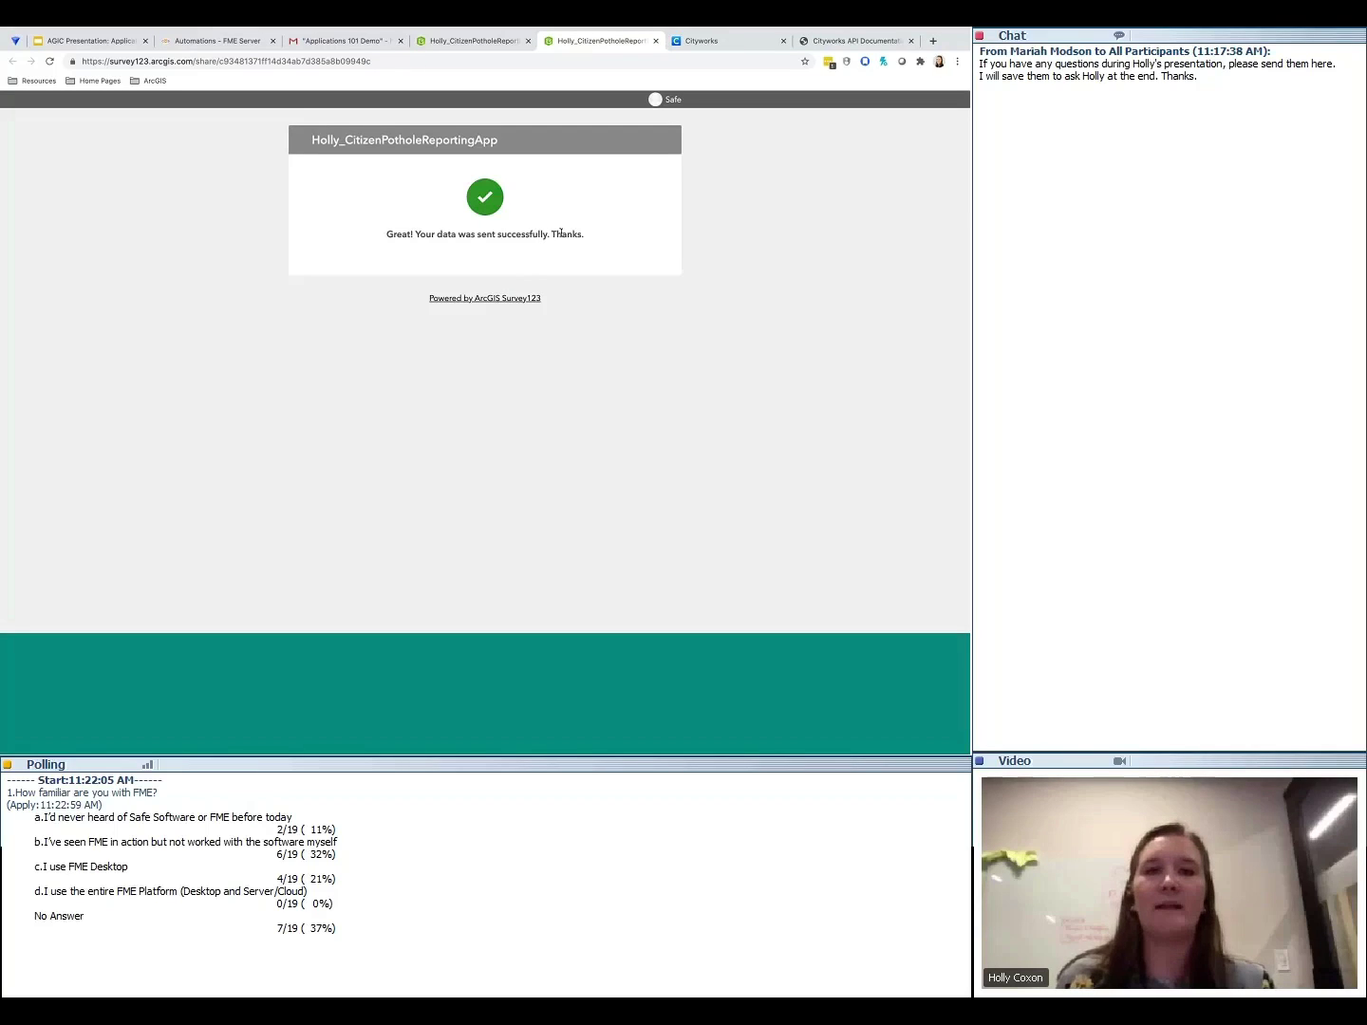
click(220, 42)
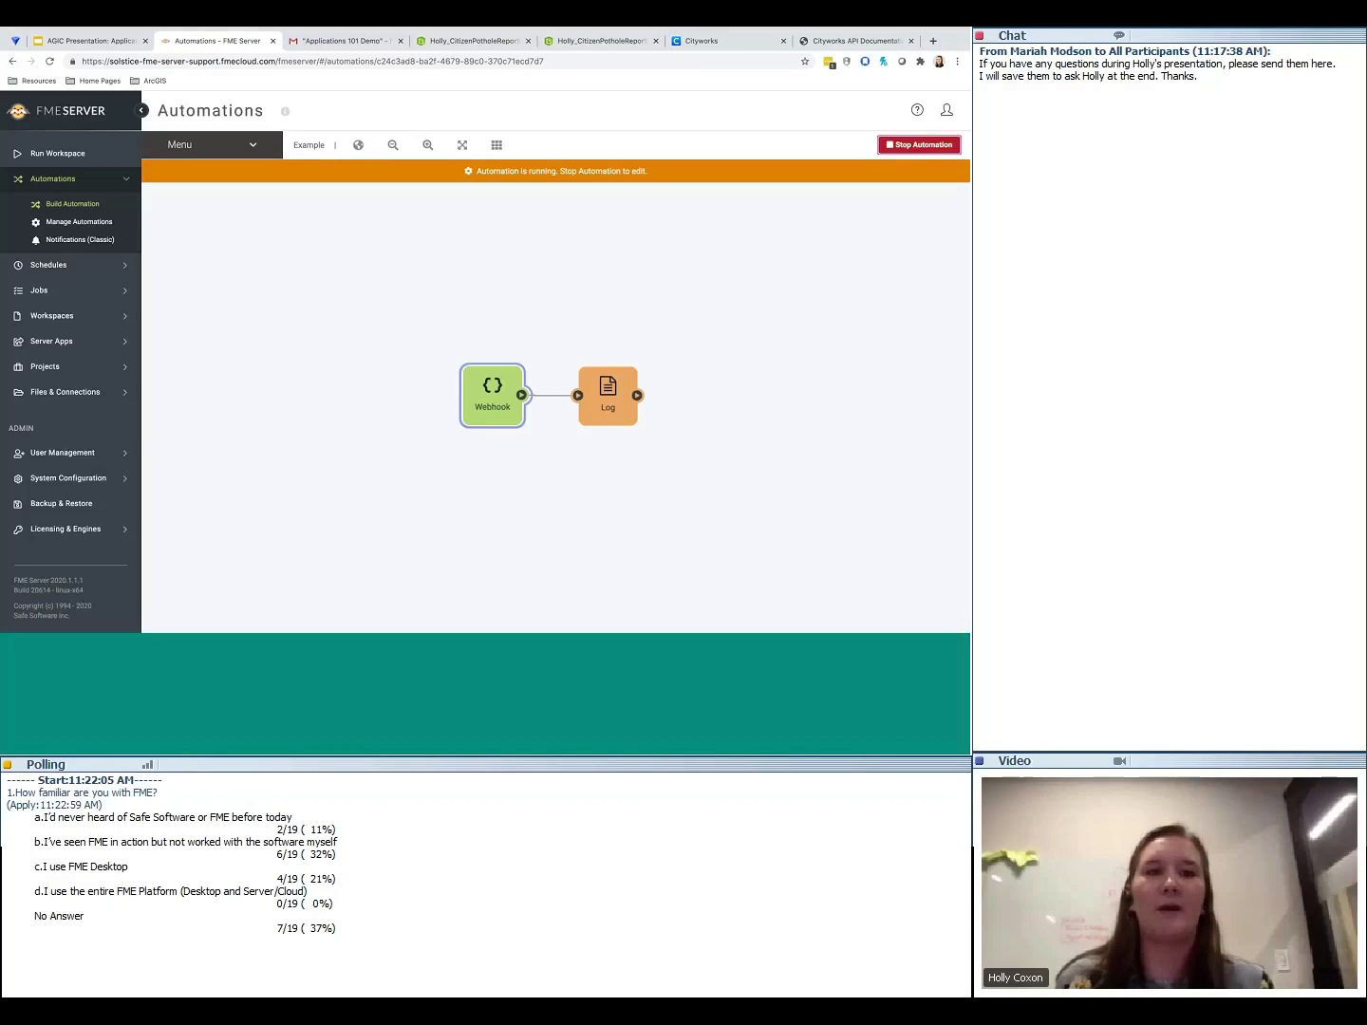
- Open the Example automation's log and highlight entry 8's JSON payload and its 'GIANT PTOHOLE' comment
click(251, 143)
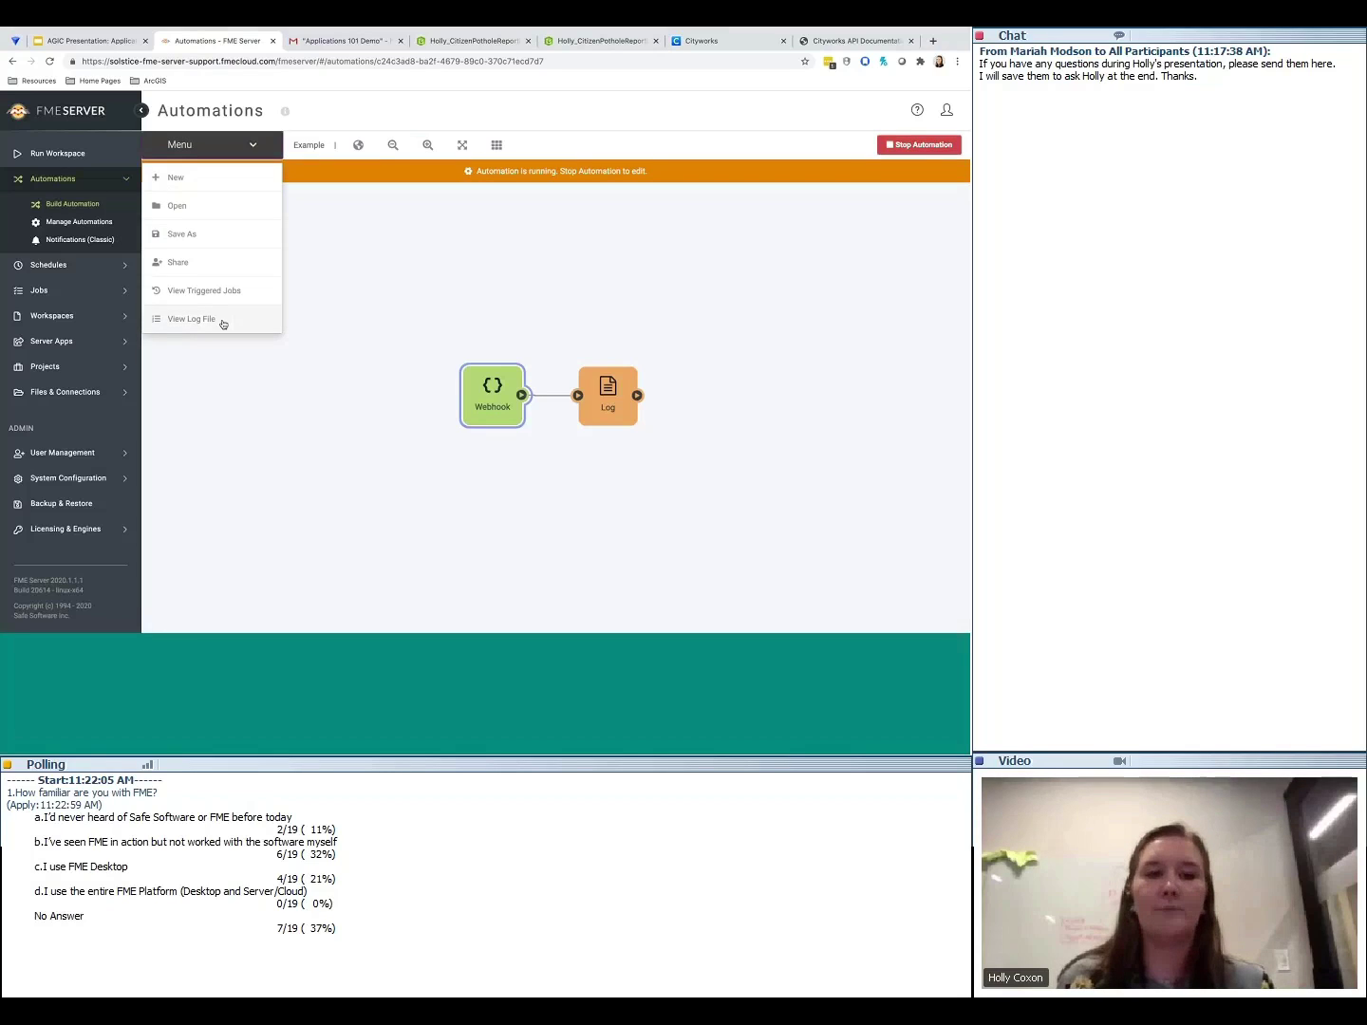
click(190, 319)
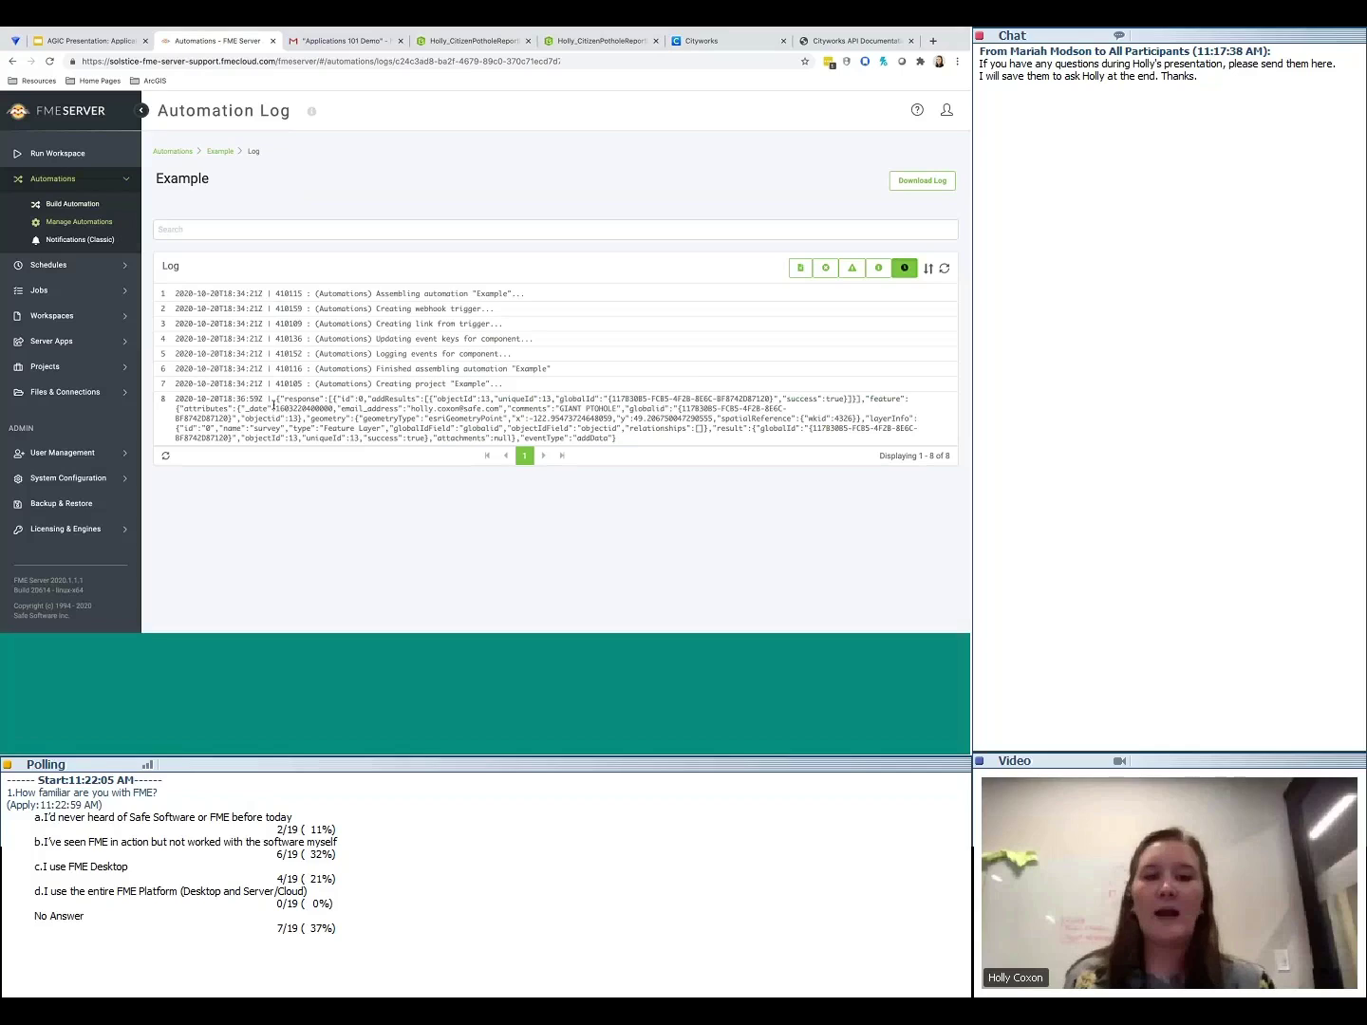
drag(274, 406, 624, 440)
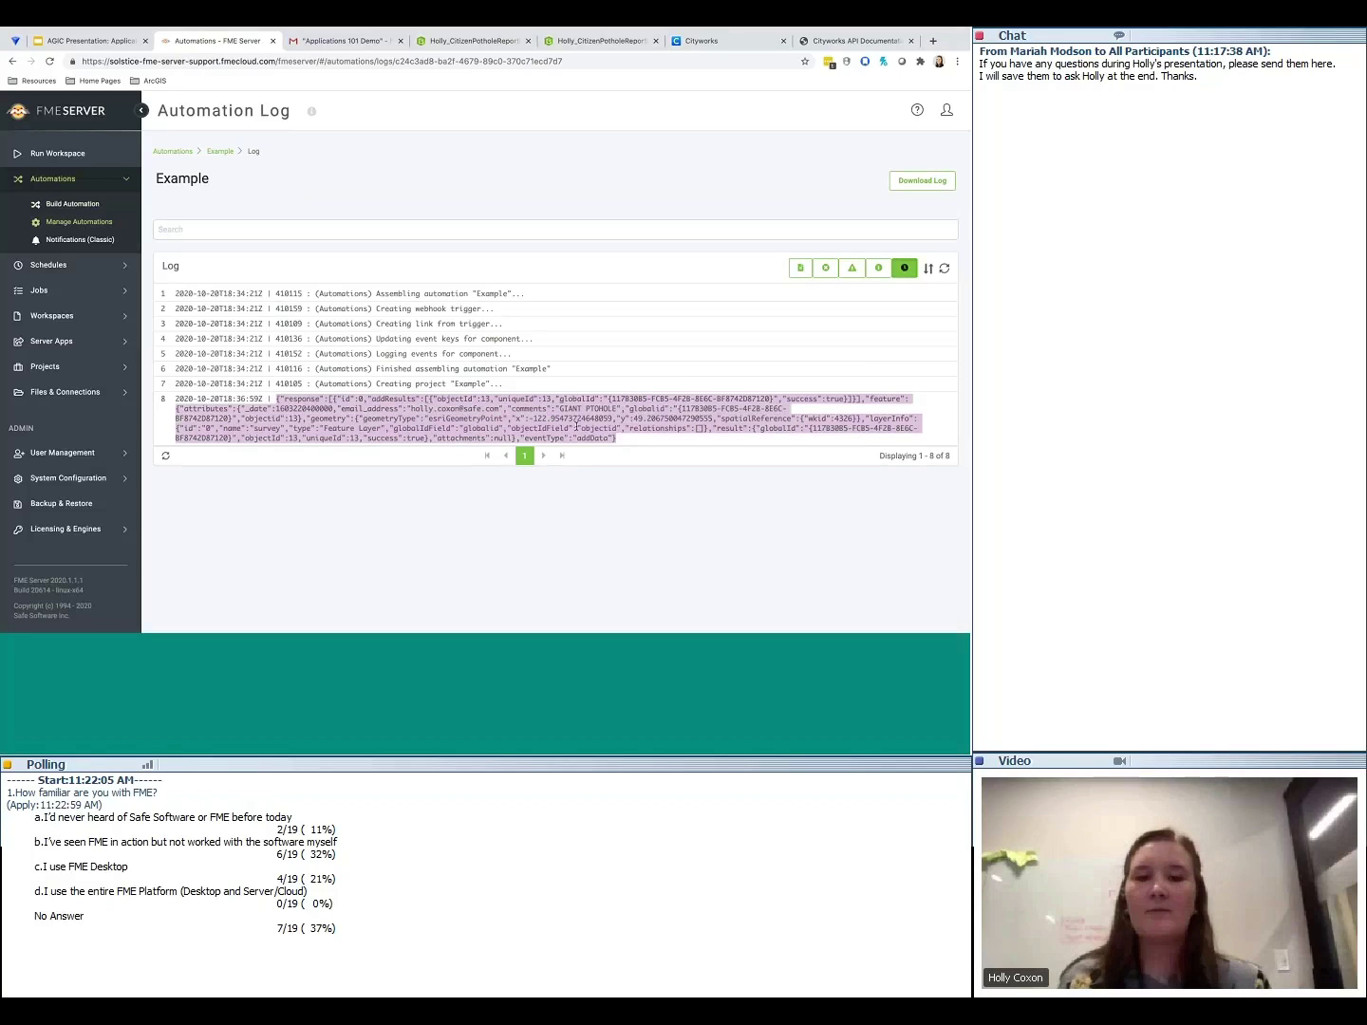
click(414, 401)
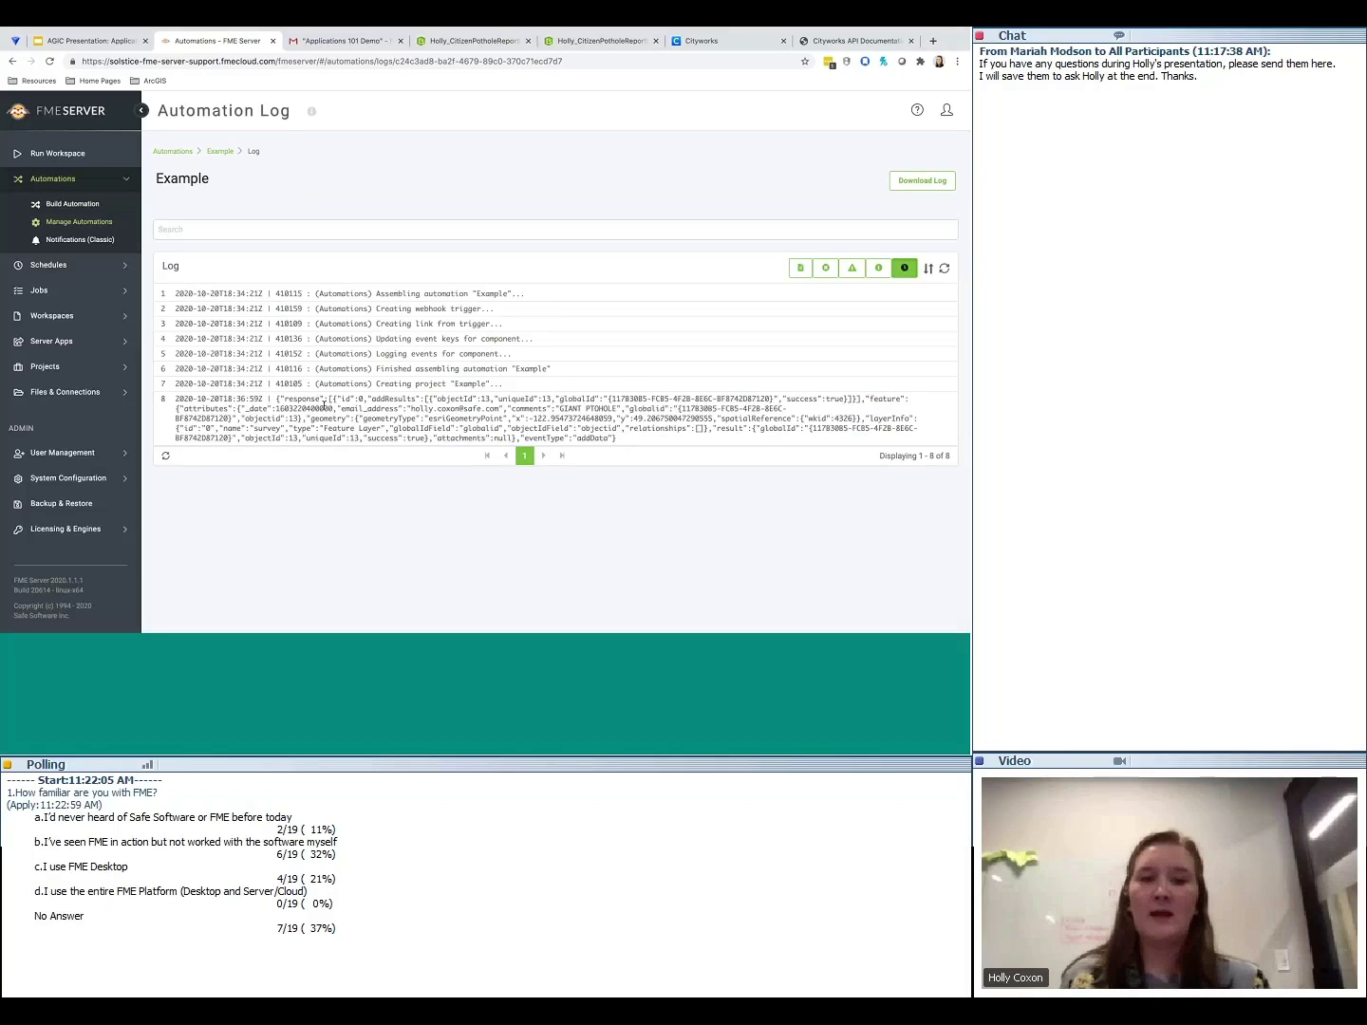
drag(619, 413, 564, 414)
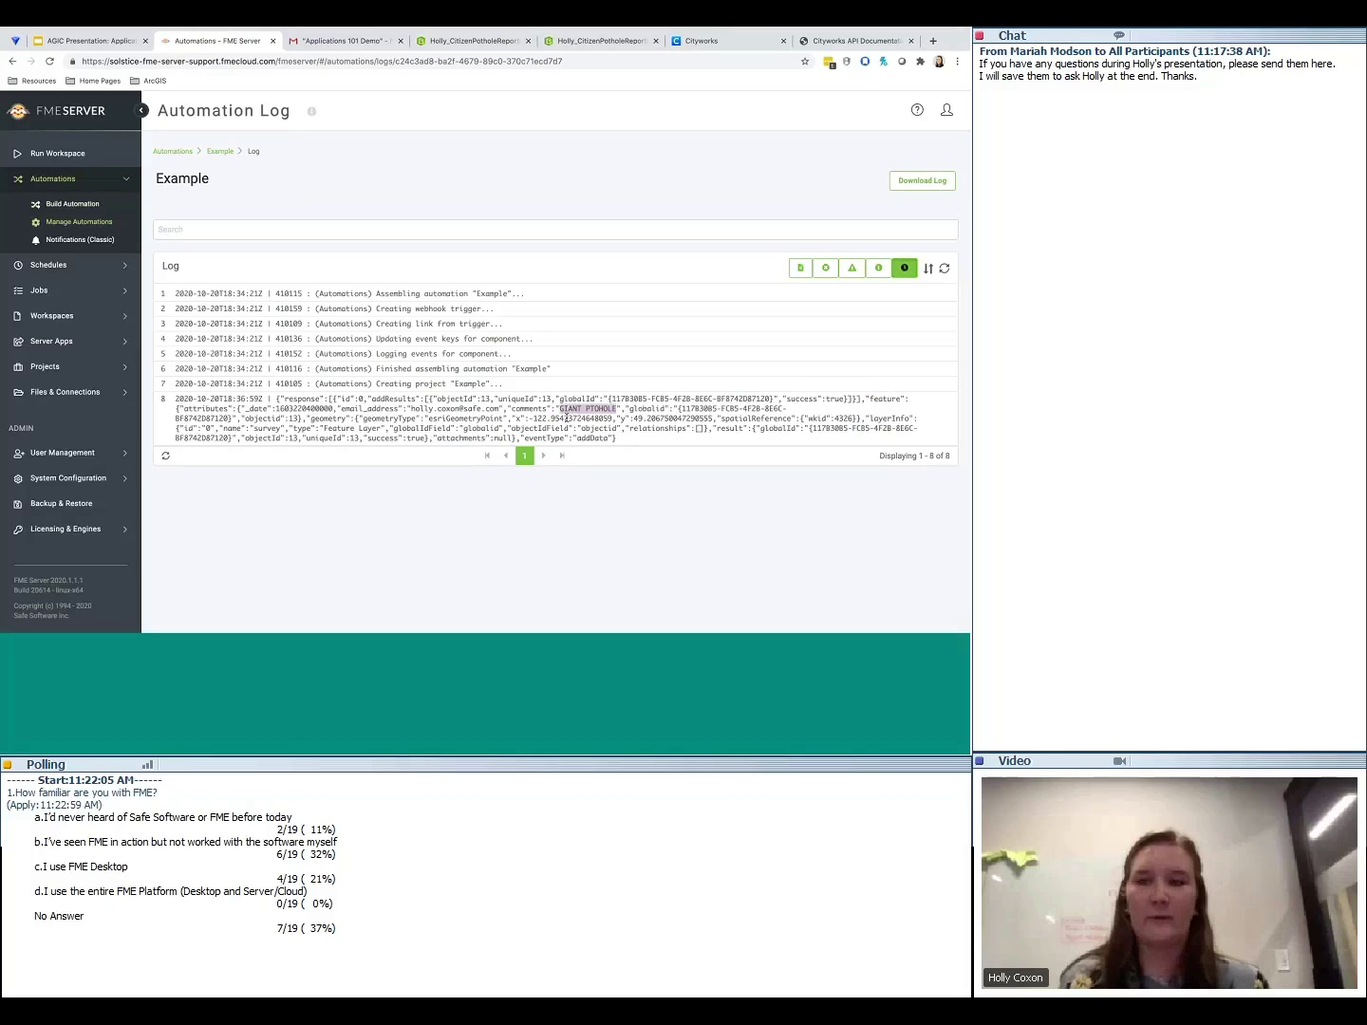
click(647, 440)
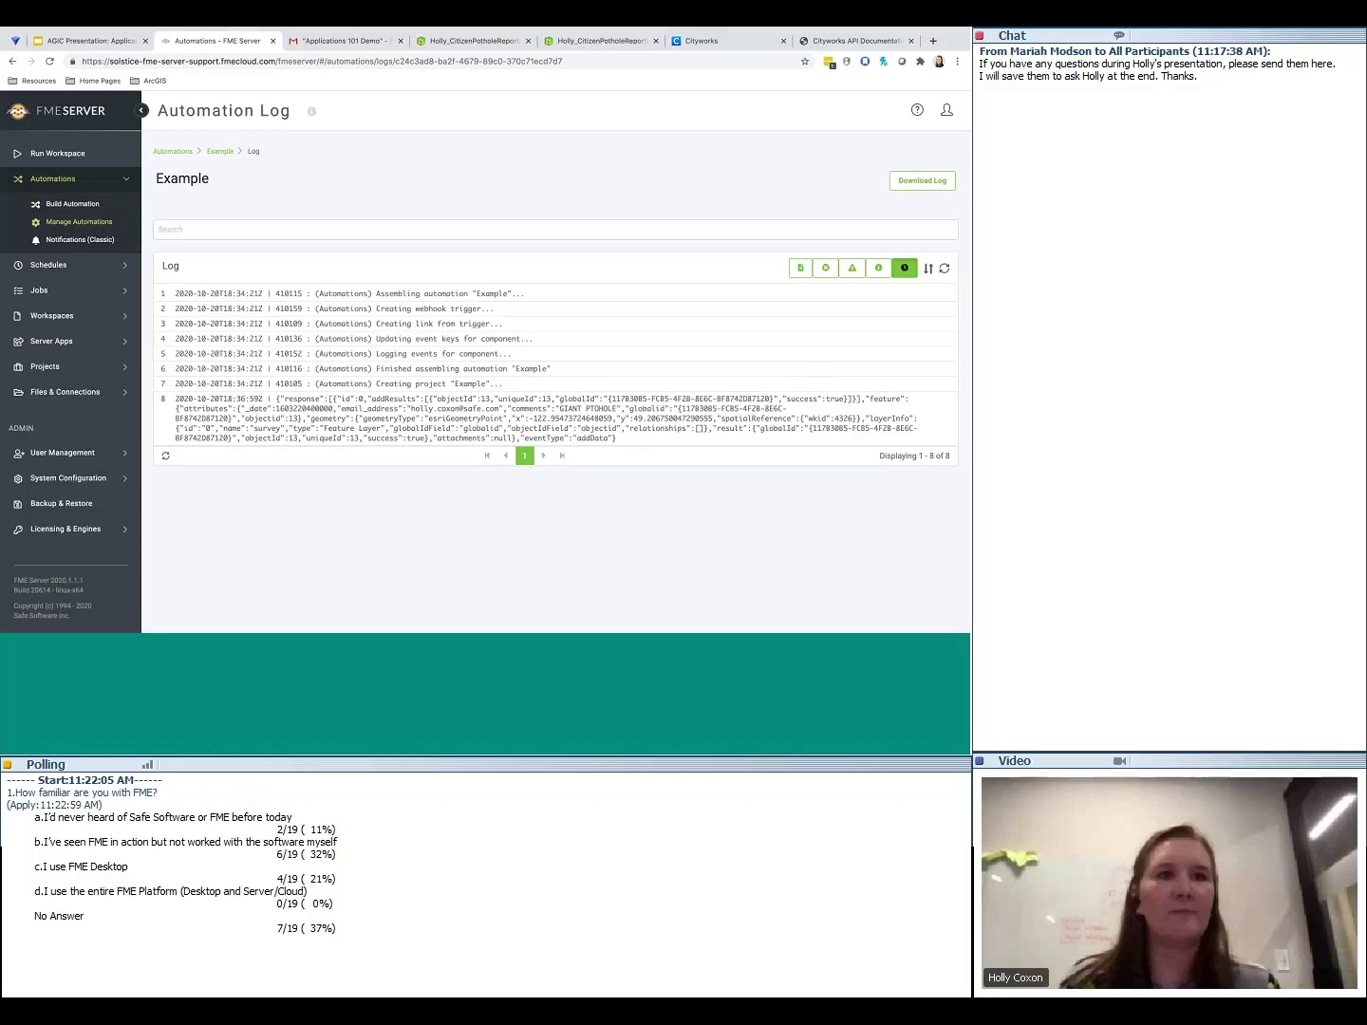
- Return to the AGIC Presentation slide deck and start presenting in Presenter view
click(115, 40)
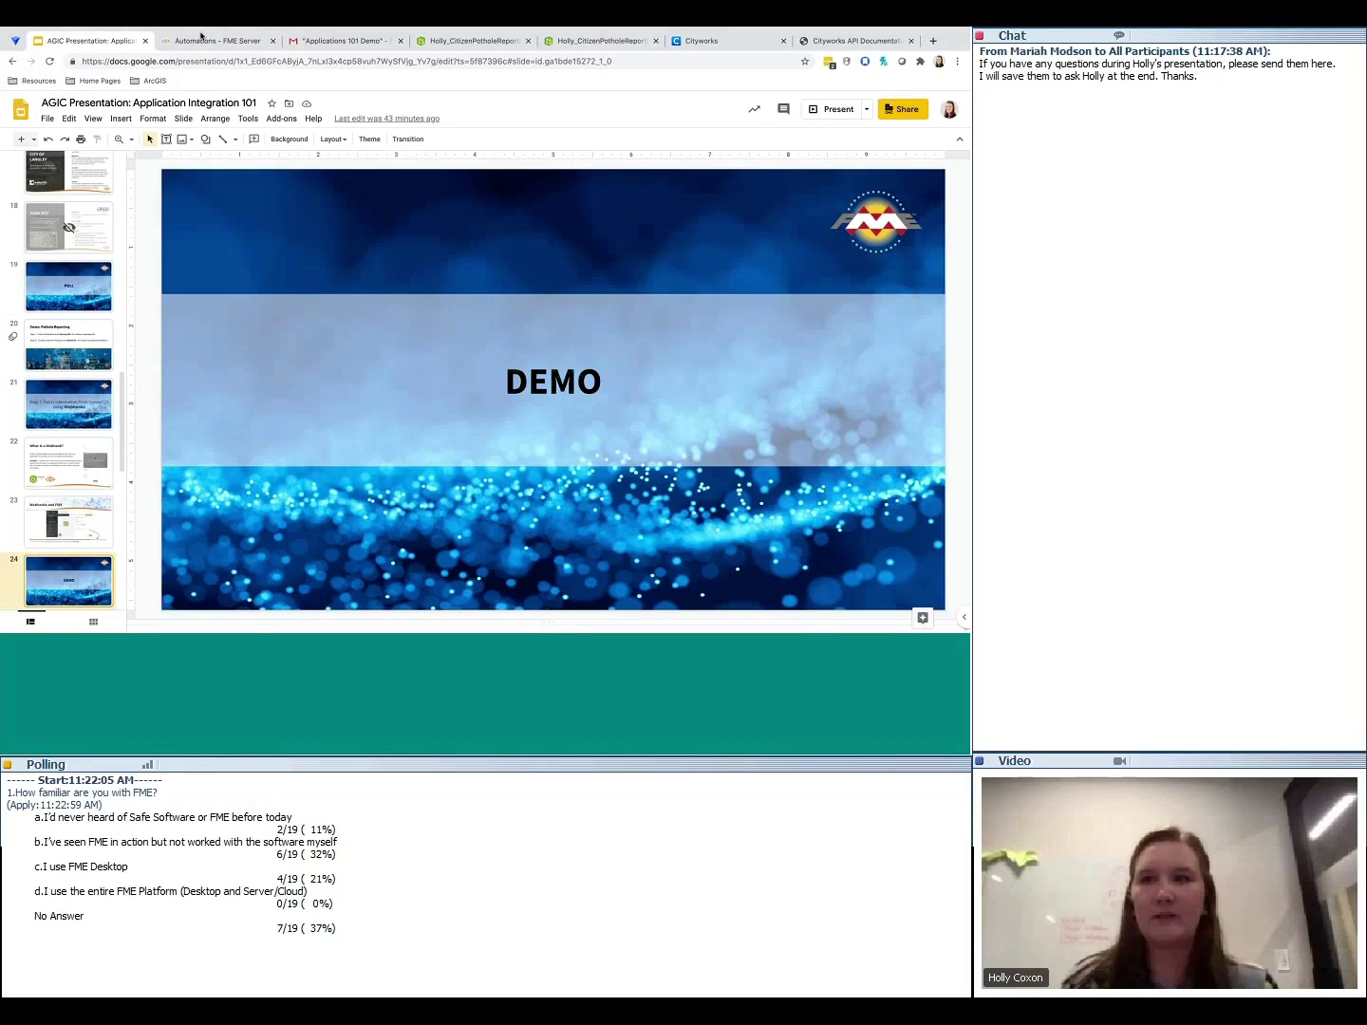
click(866, 109)
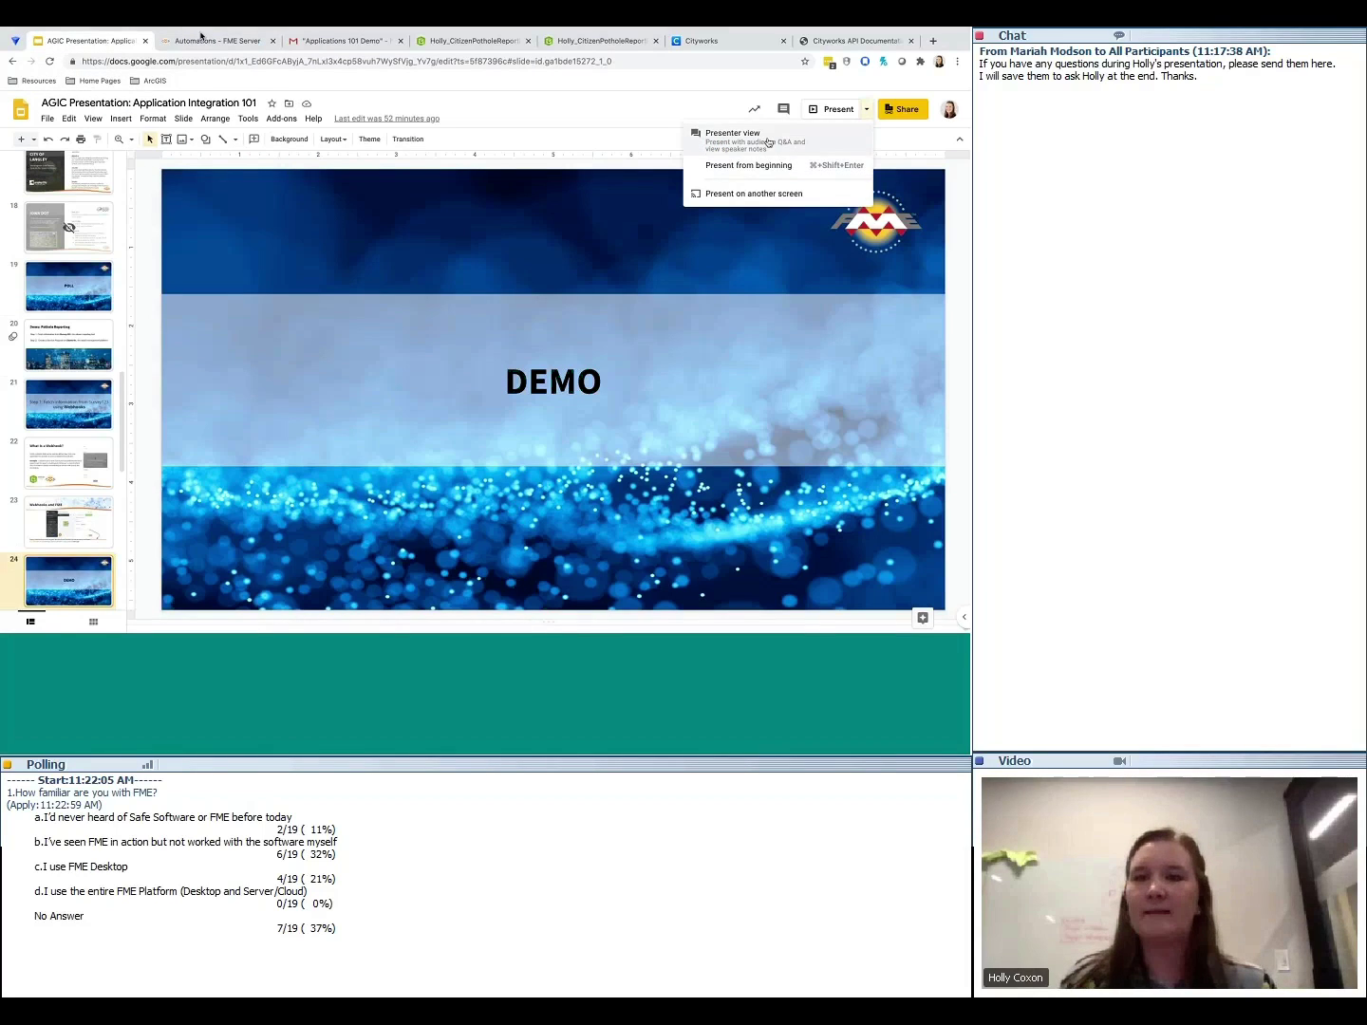
click(769, 142)
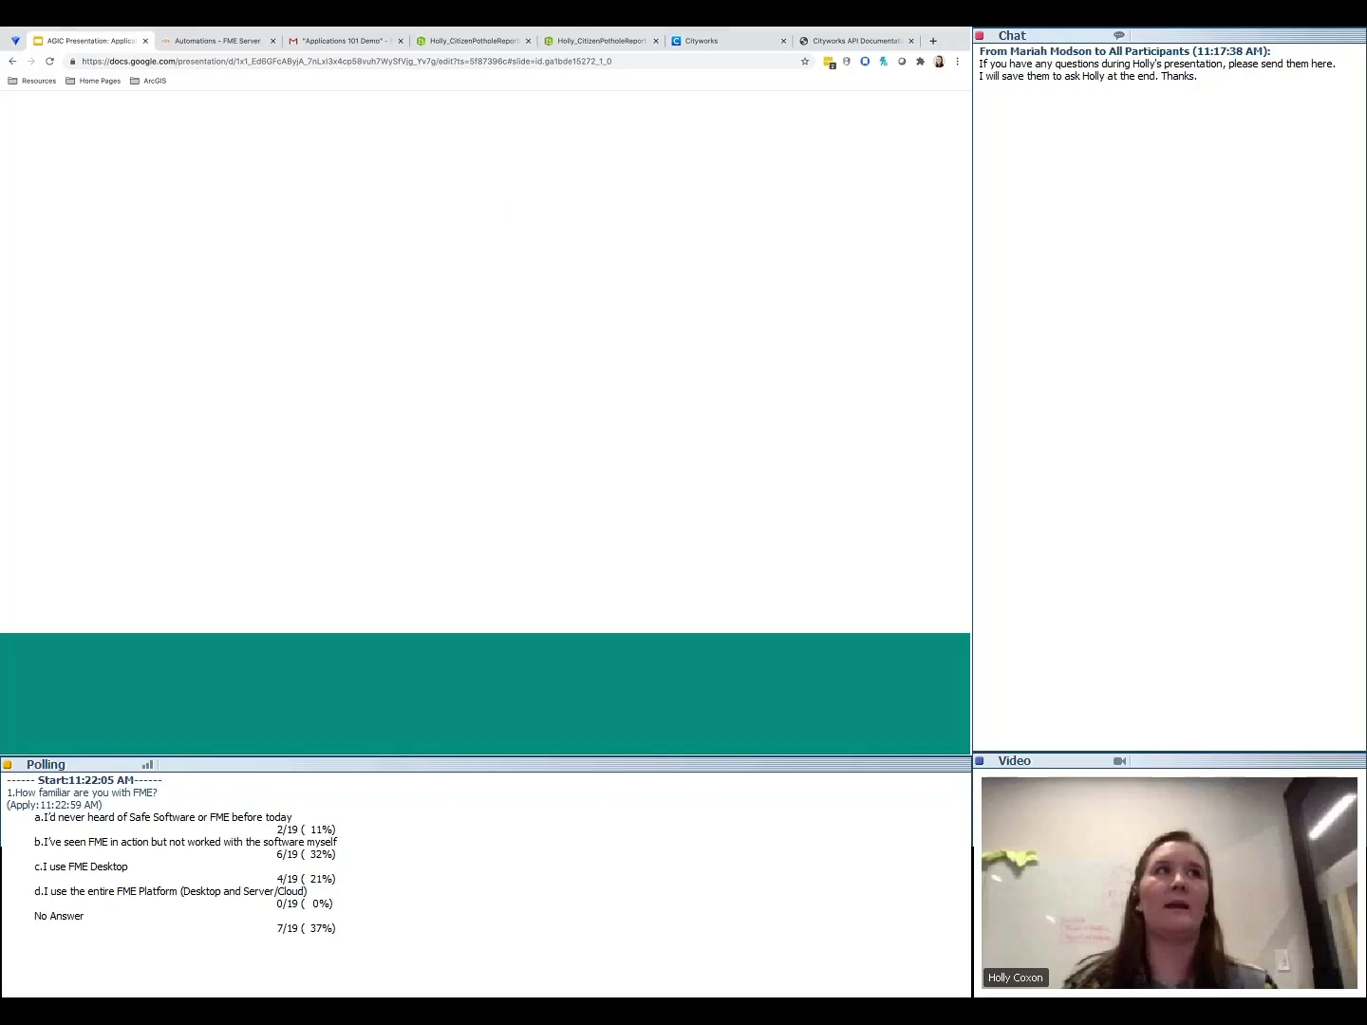
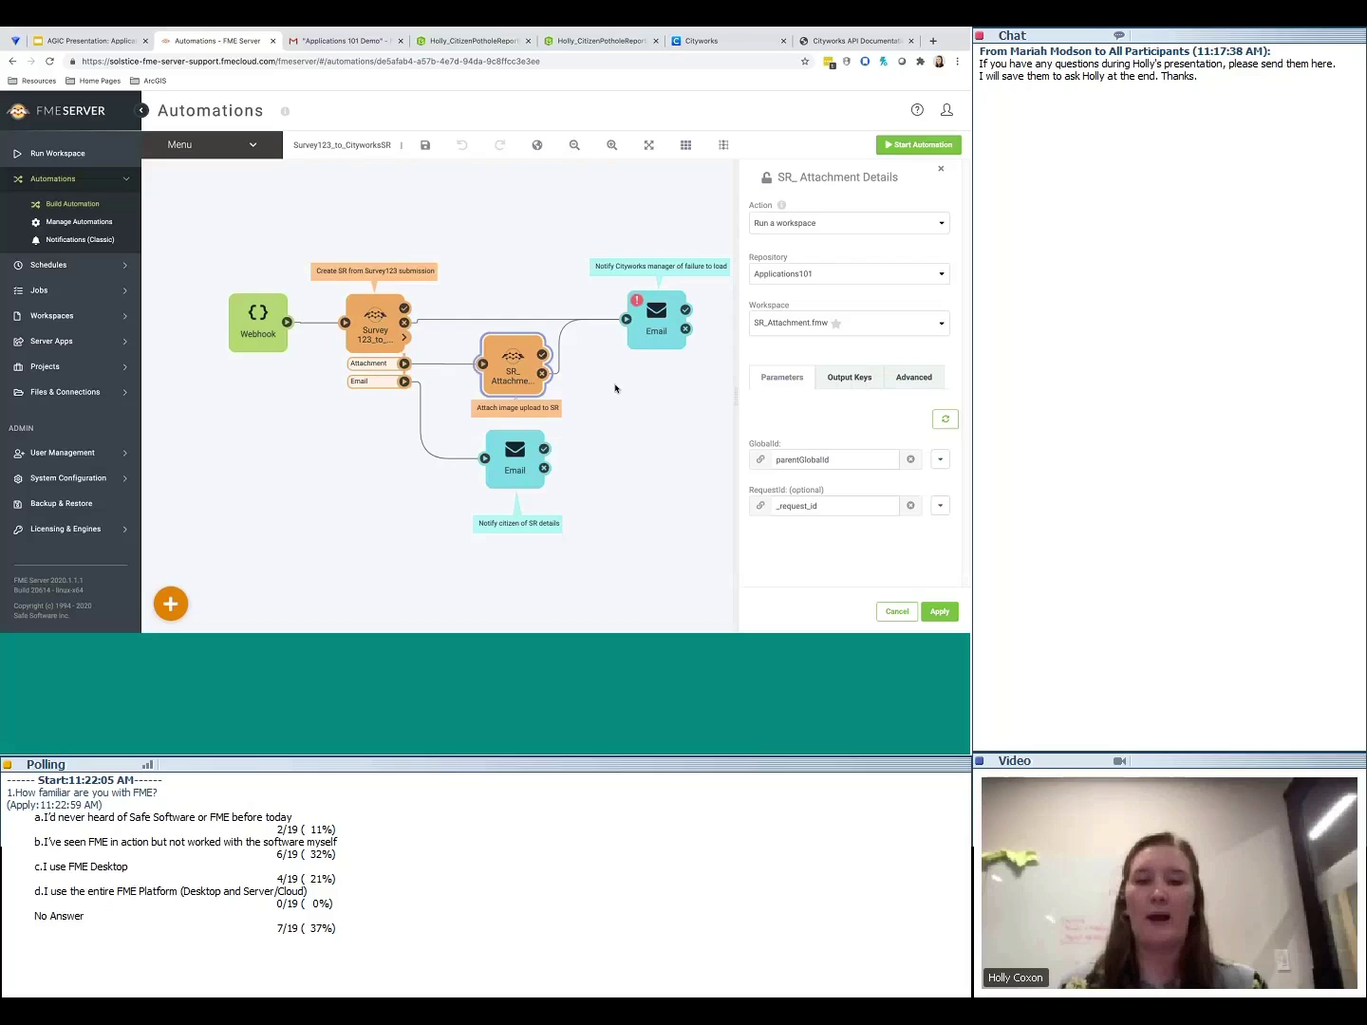
- Close the SR_Attachment Details panel to show the full Survey123_to_CityworksSR automation workflow
click(615, 387)
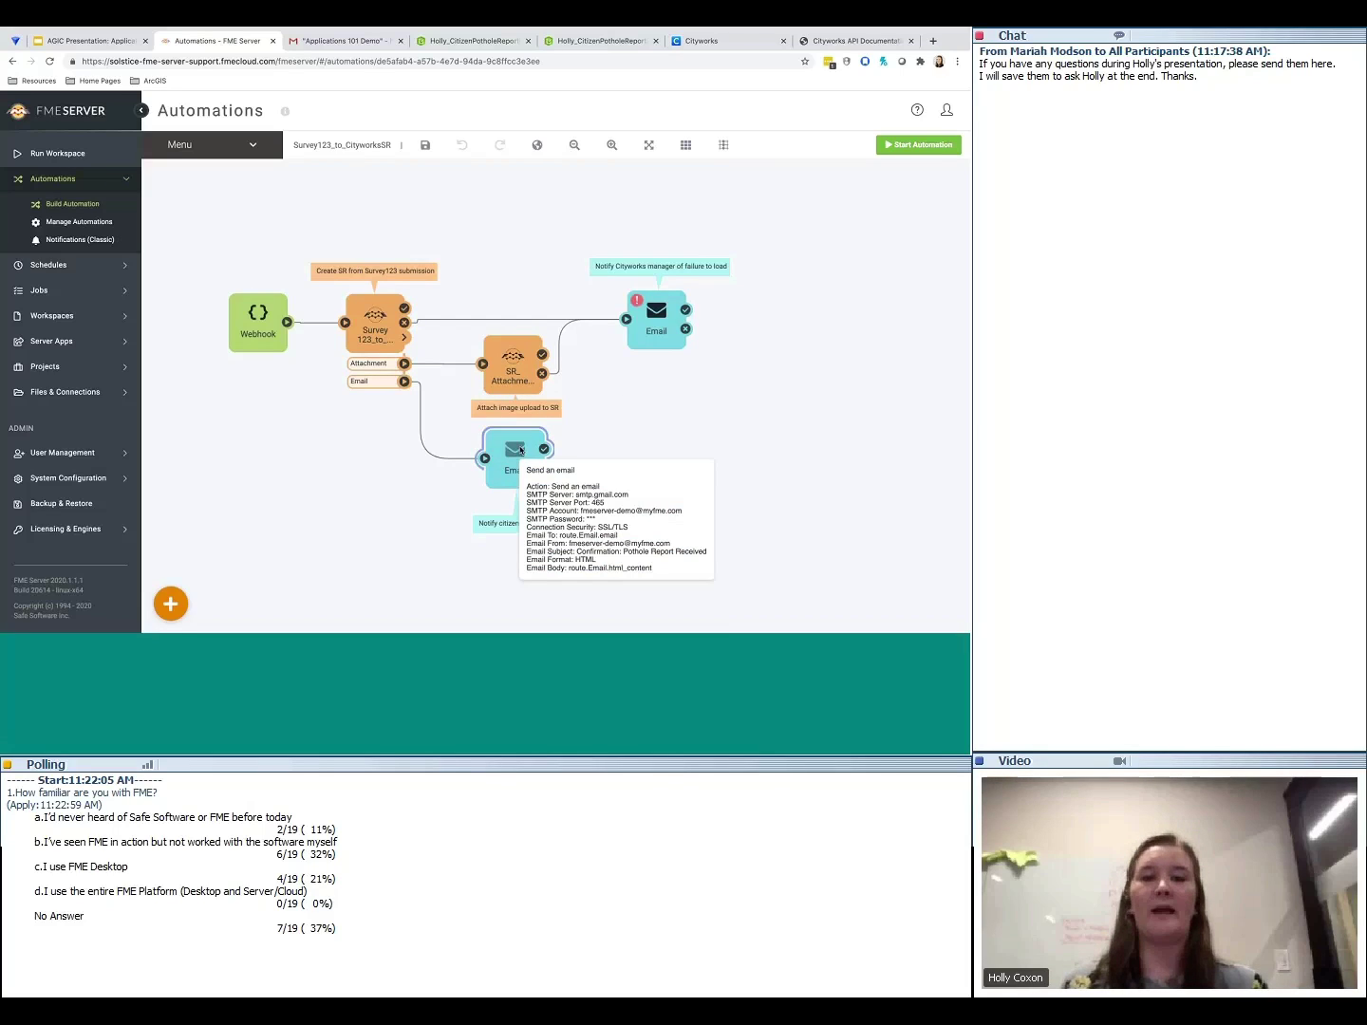
click(500, 465)
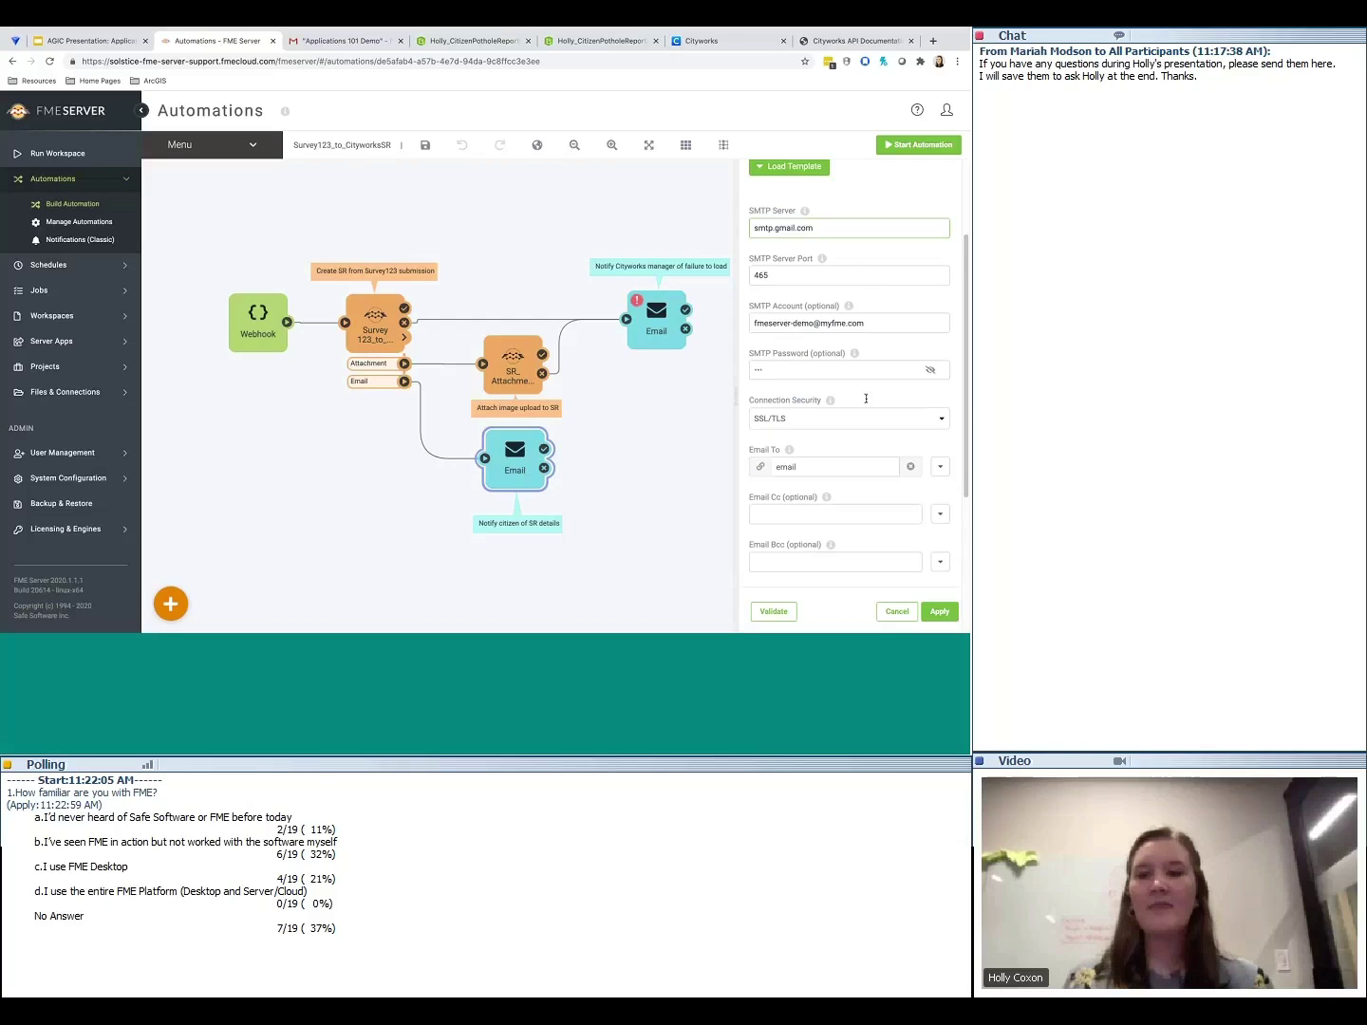
scroll(862, 394, down, 3)
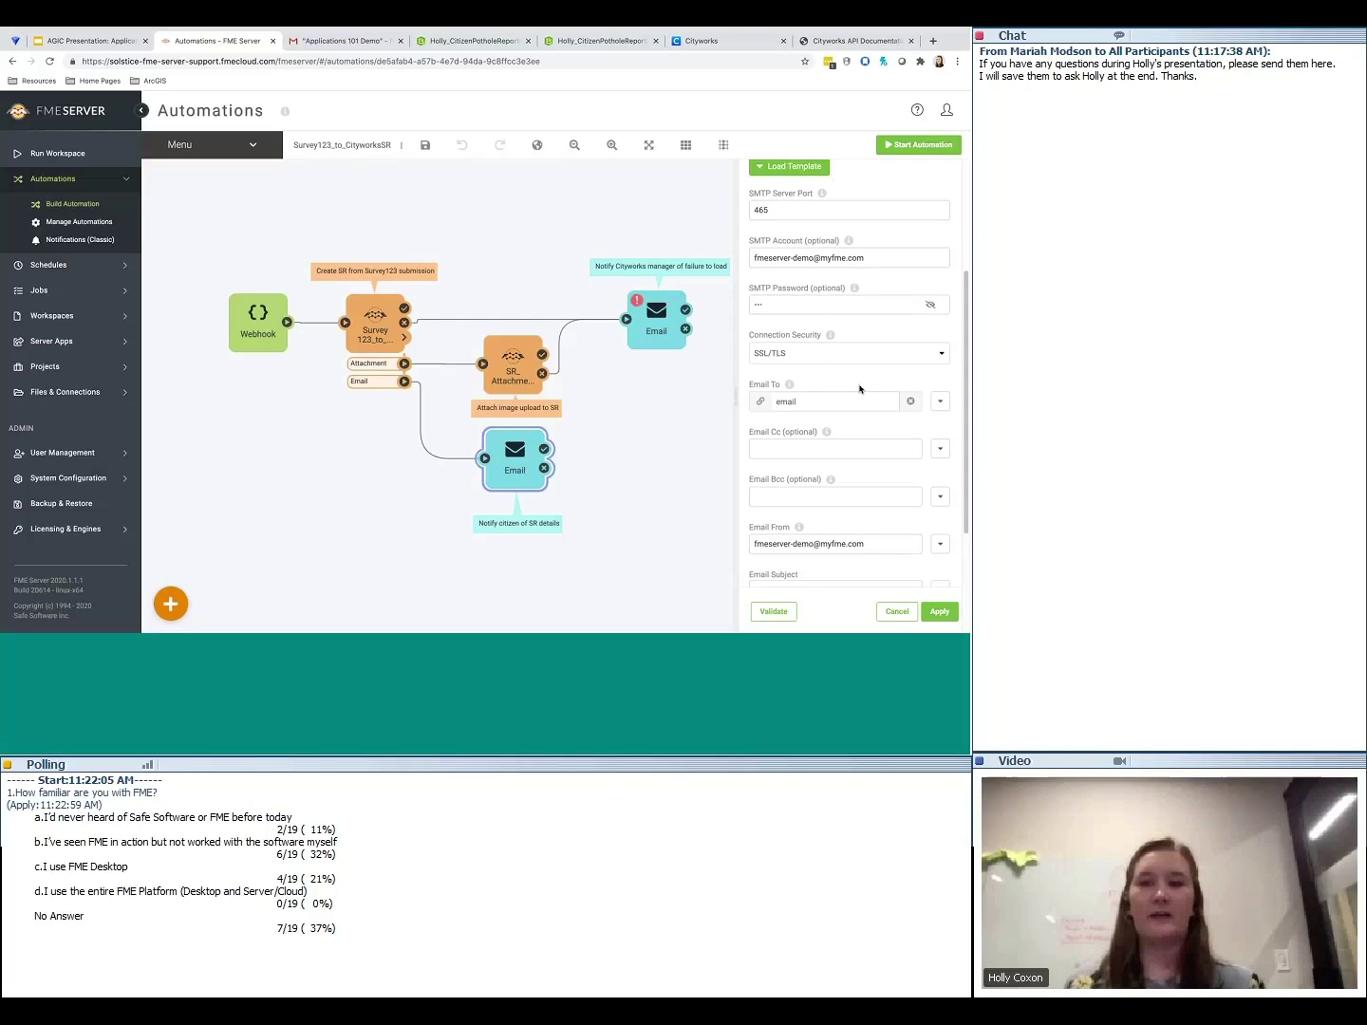
scroll(859, 387, up, 3)
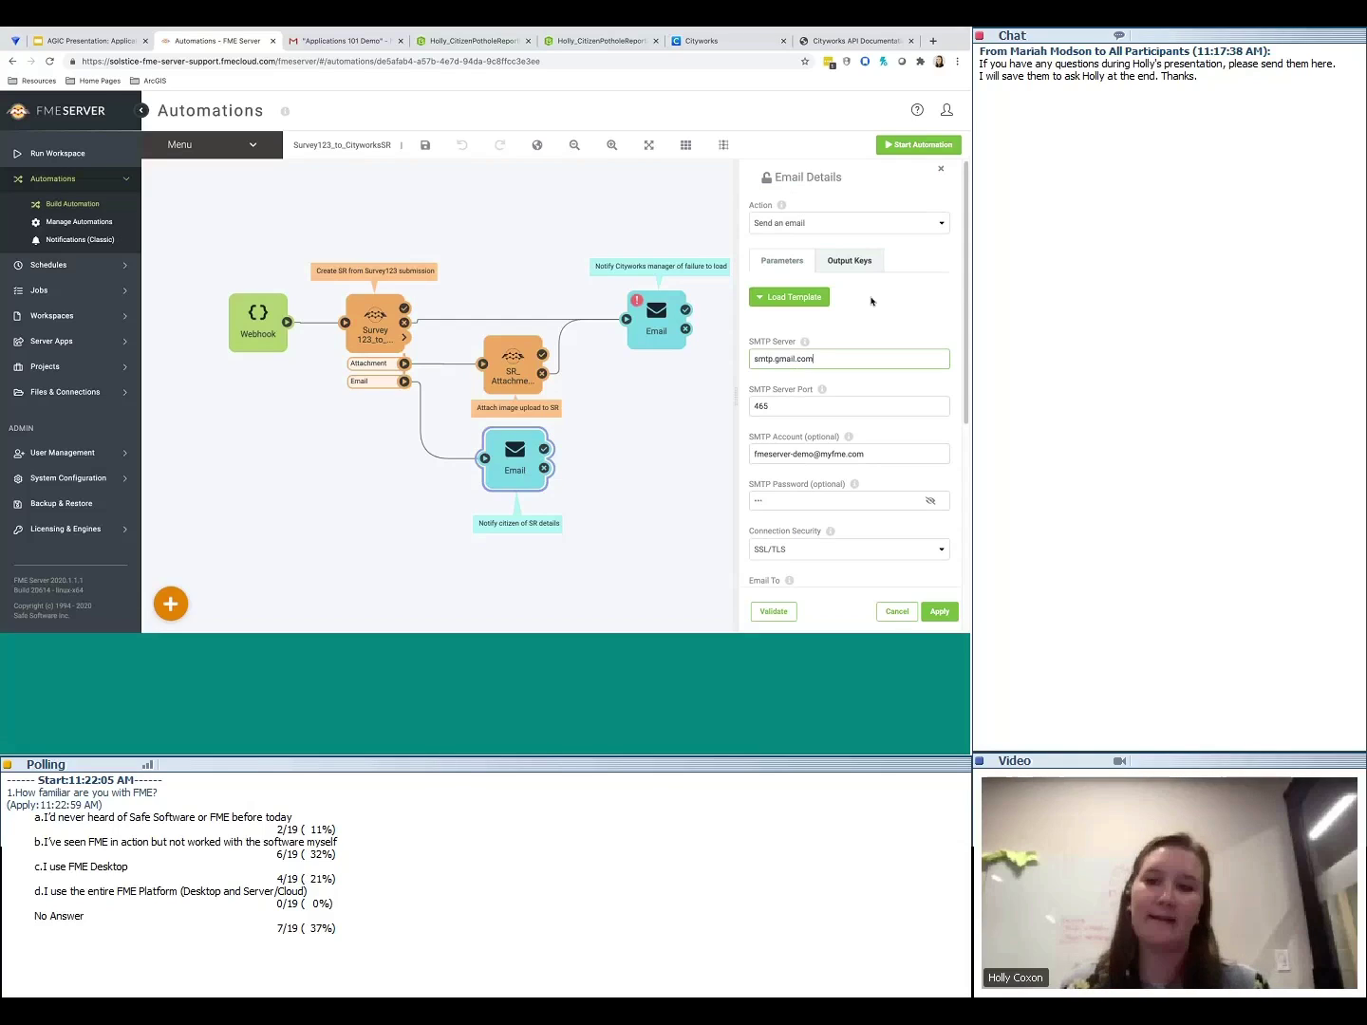
scroll(870, 301, down, 1)
scroll(870, 301, down, 4)
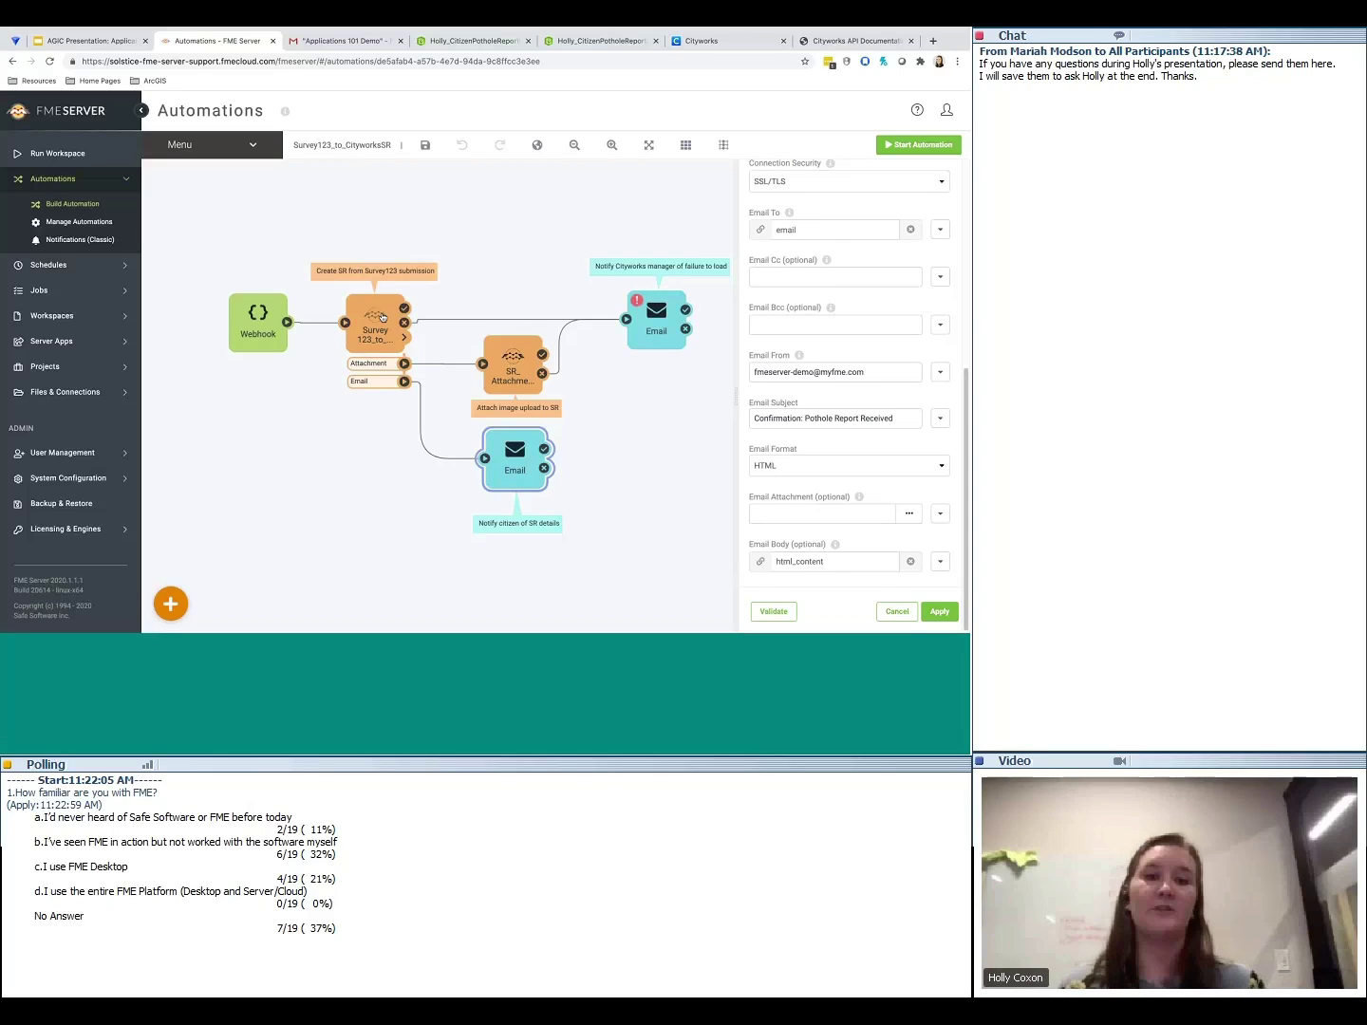
mouse_move(383, 317)
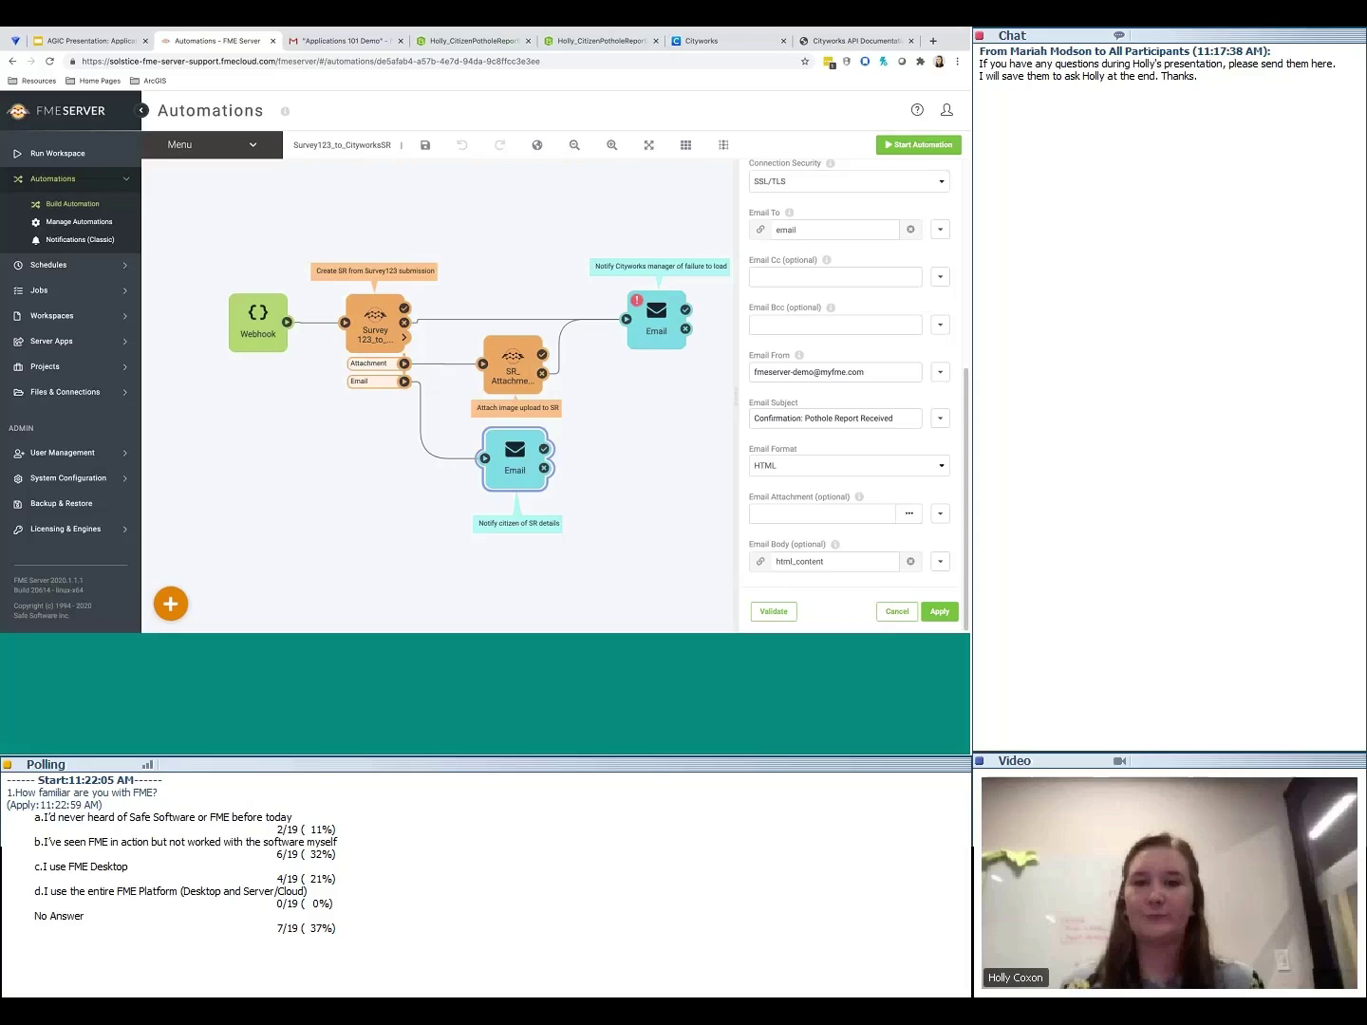
click(645, 405)
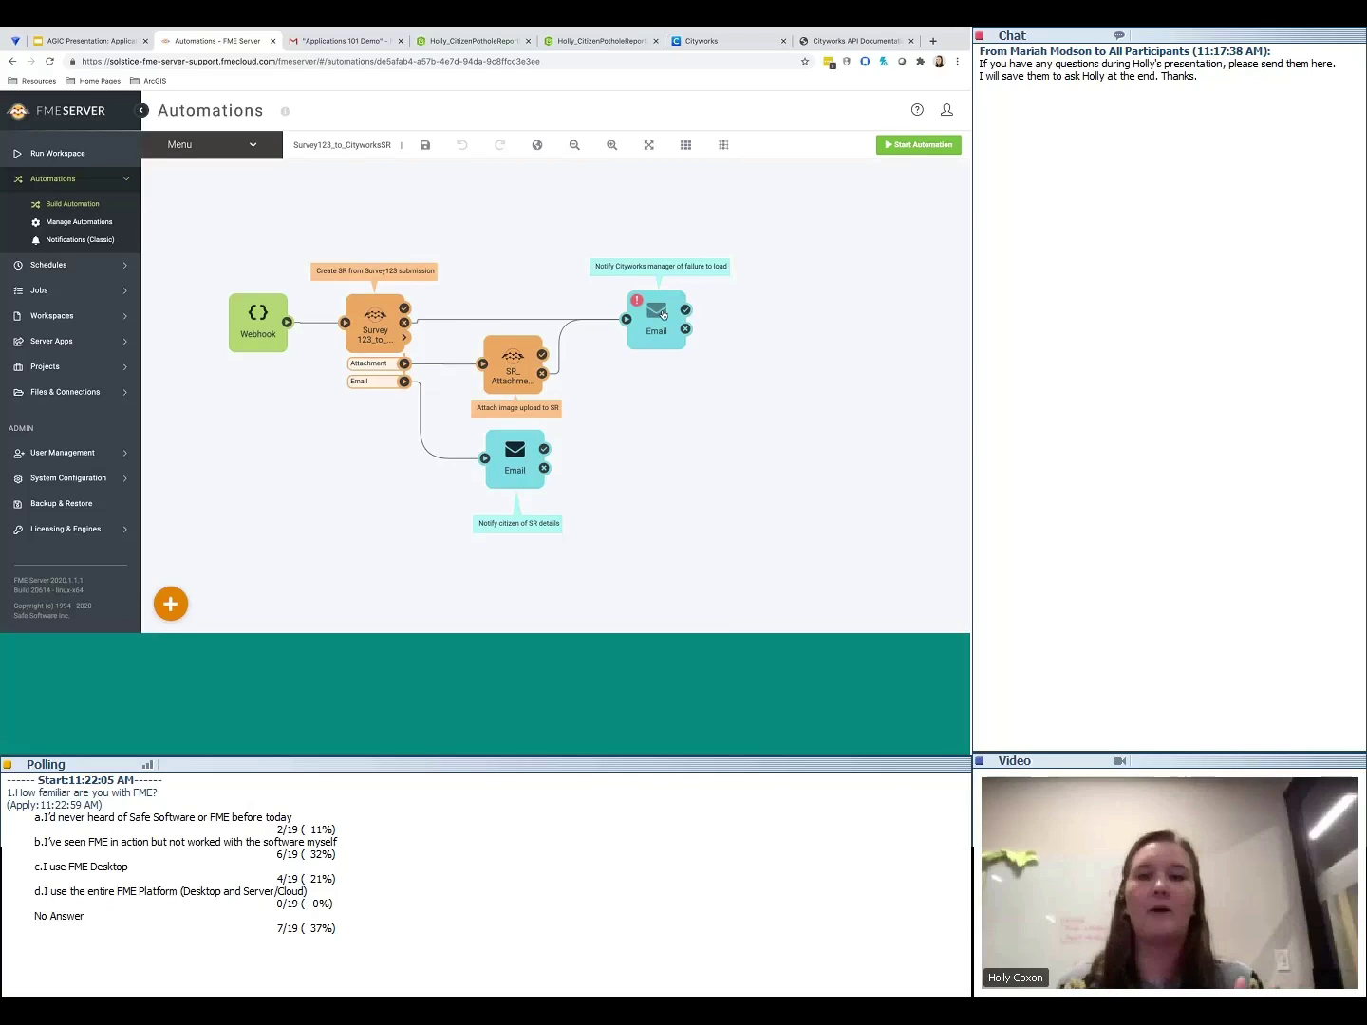
- Review the failure email settings, start the automation, then show the survey's webhook settings
mouse_move(663, 314)
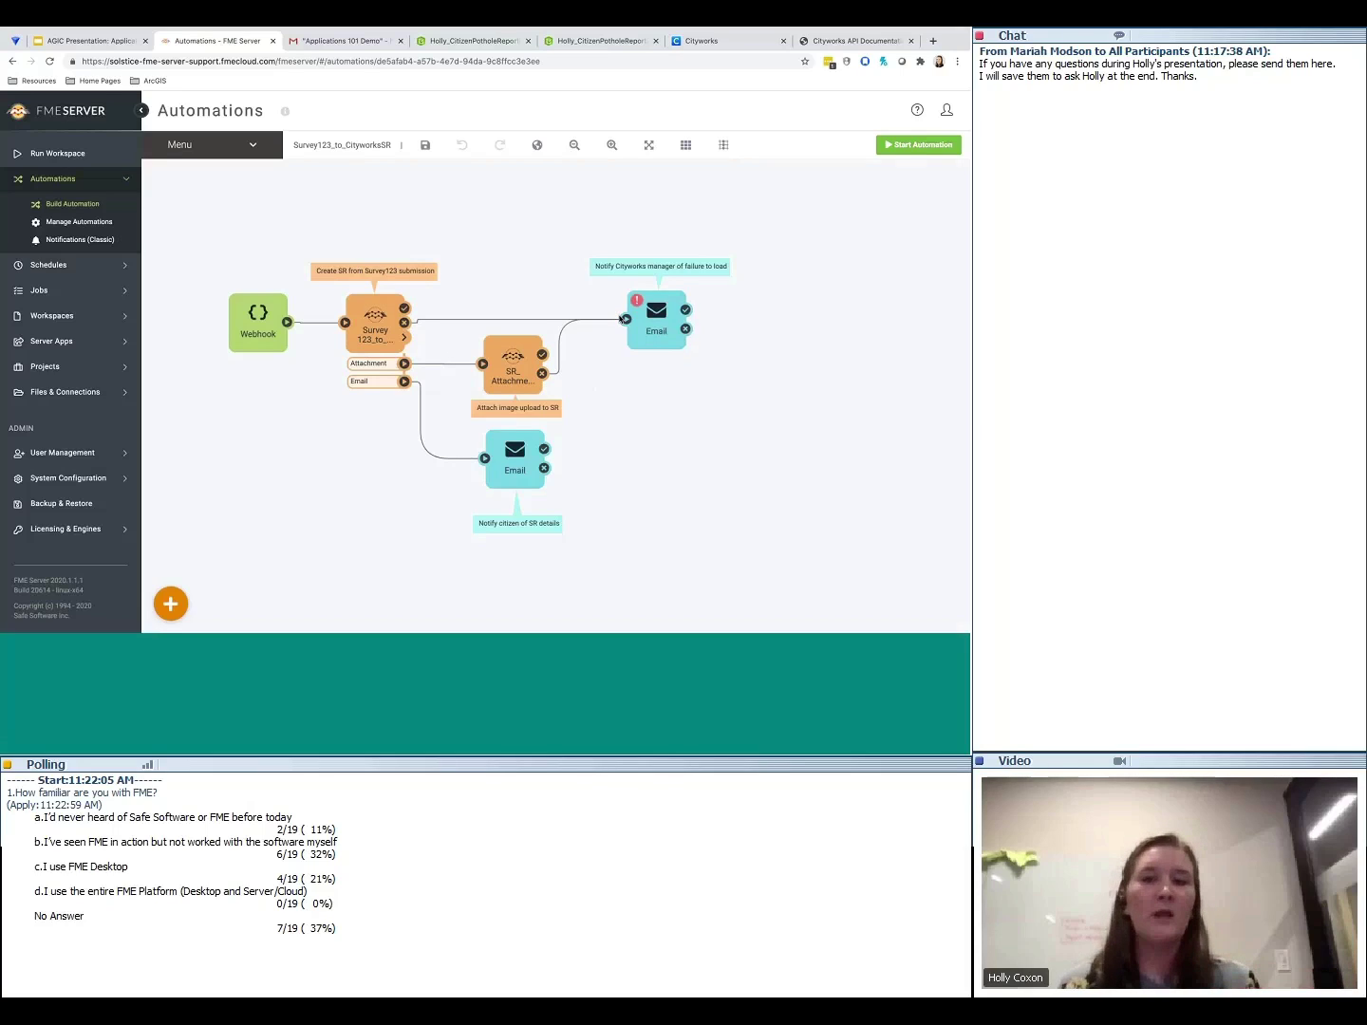
click(661, 315)
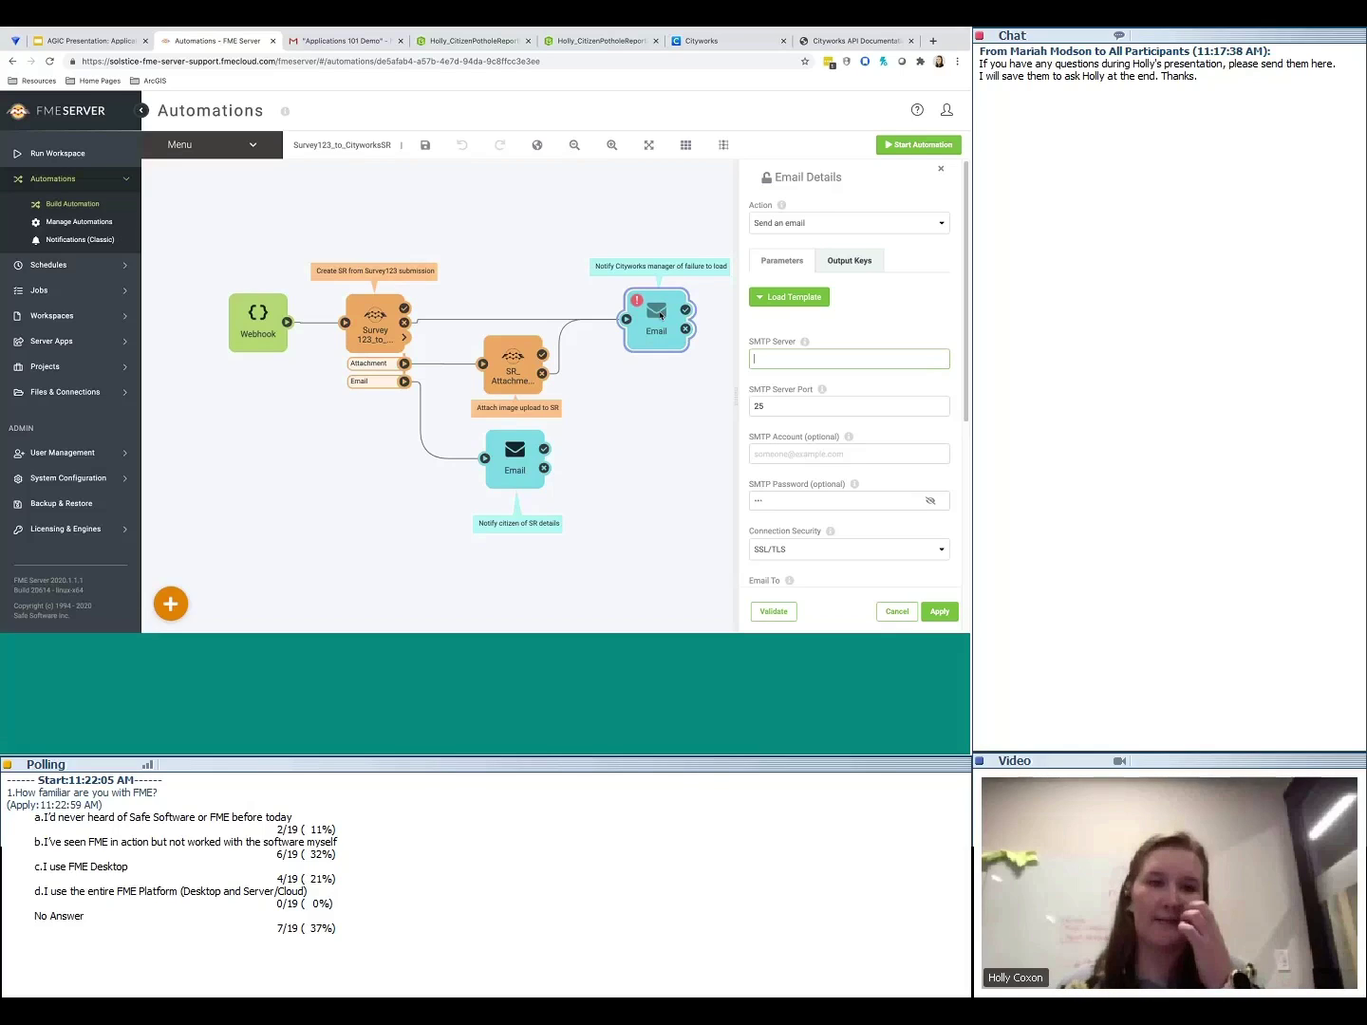
click(917, 146)
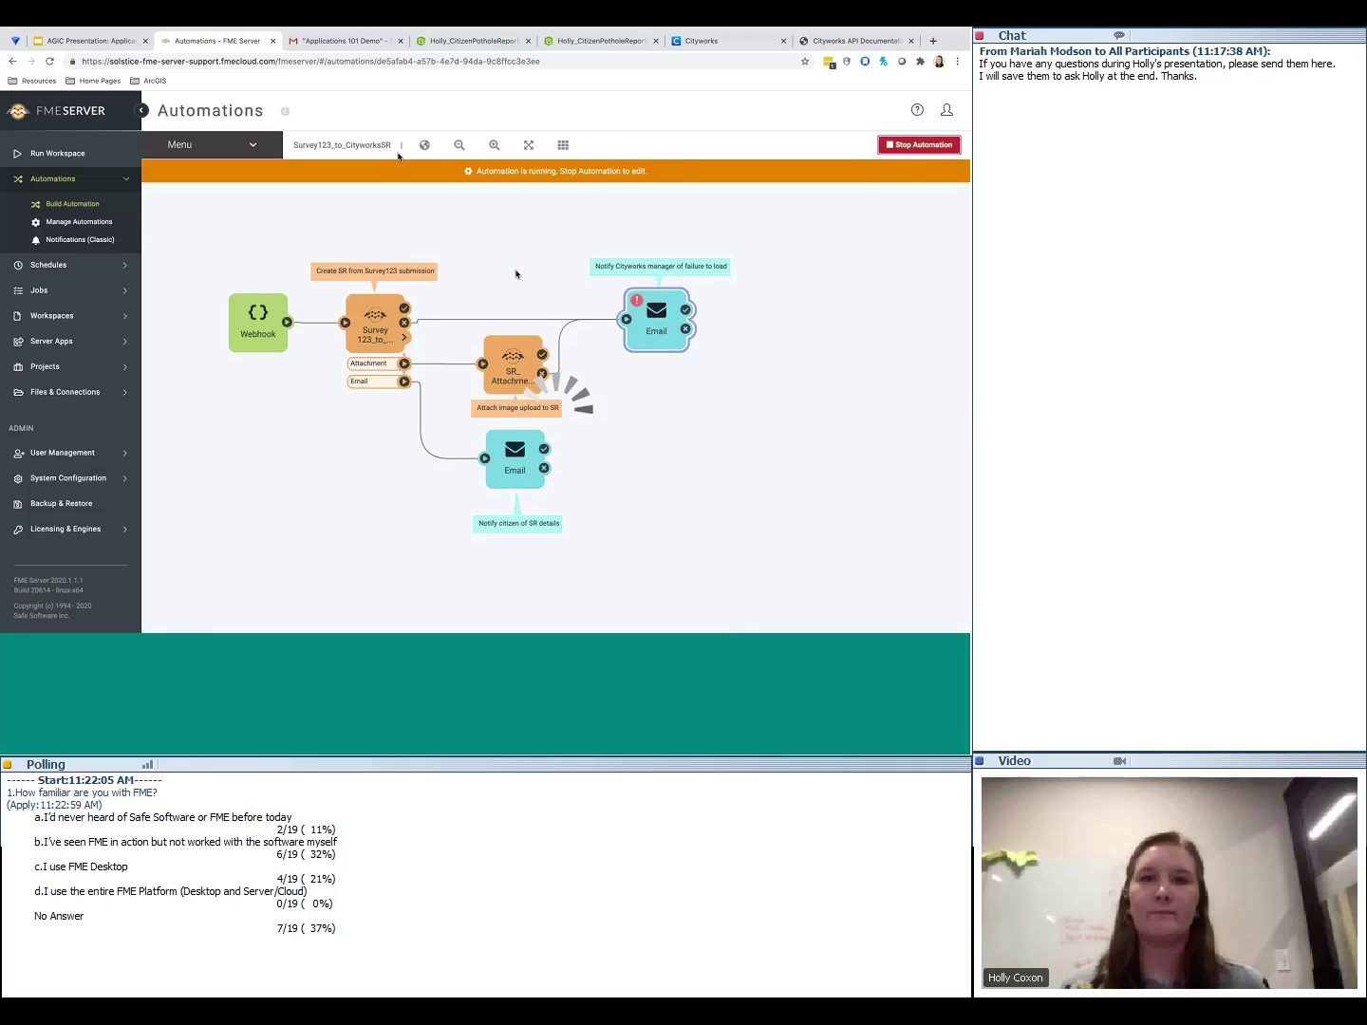
click(518, 38)
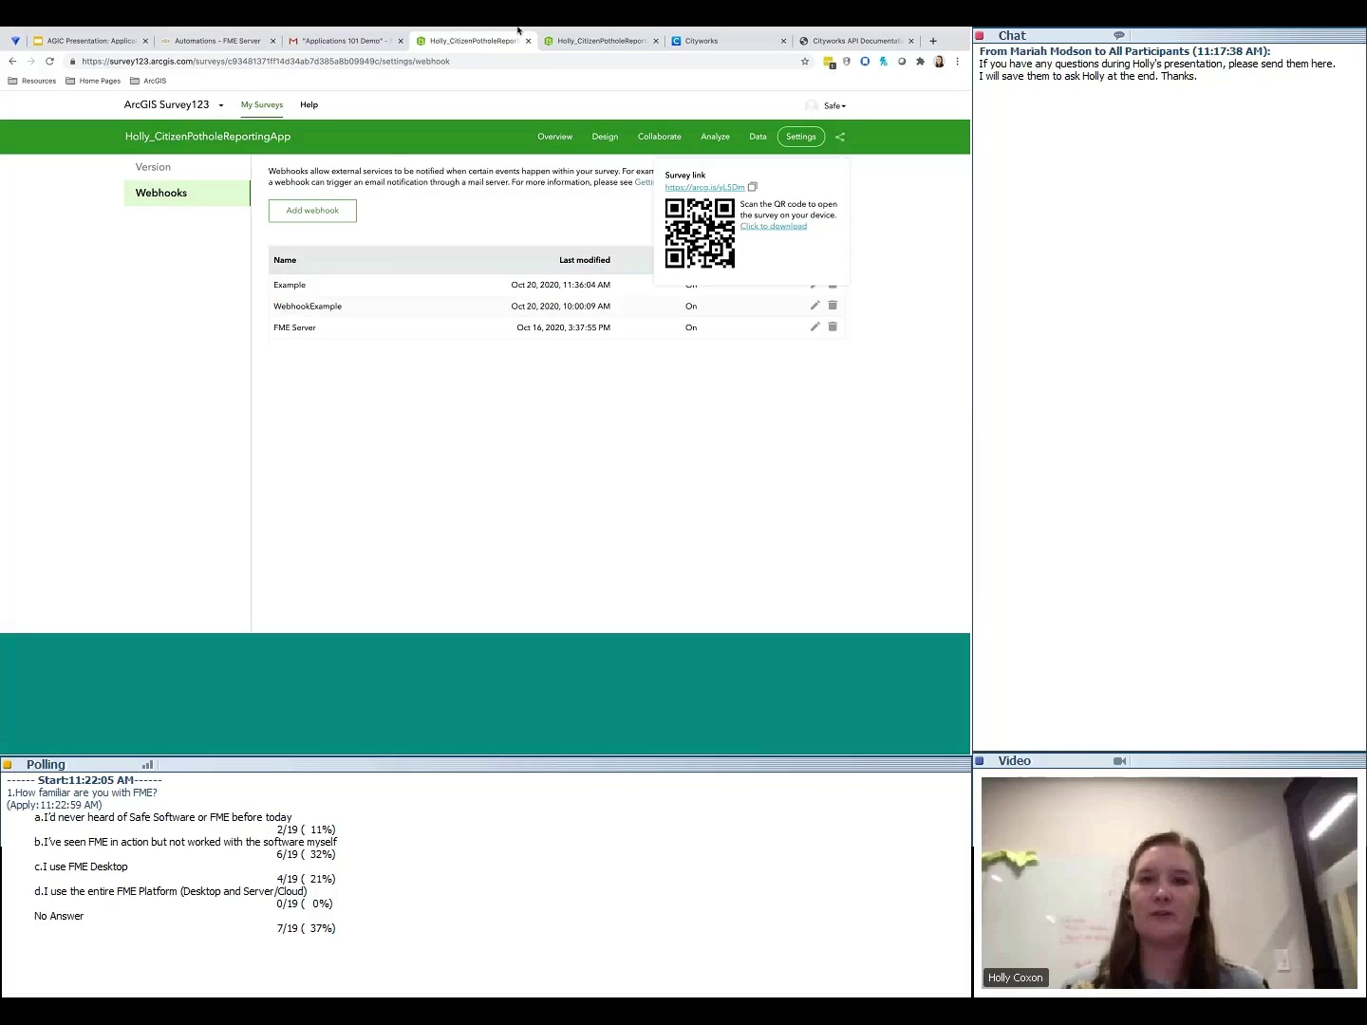
- Open the pothole survey form, enter the reporter's email, and pin the pothole location
click(705, 187)
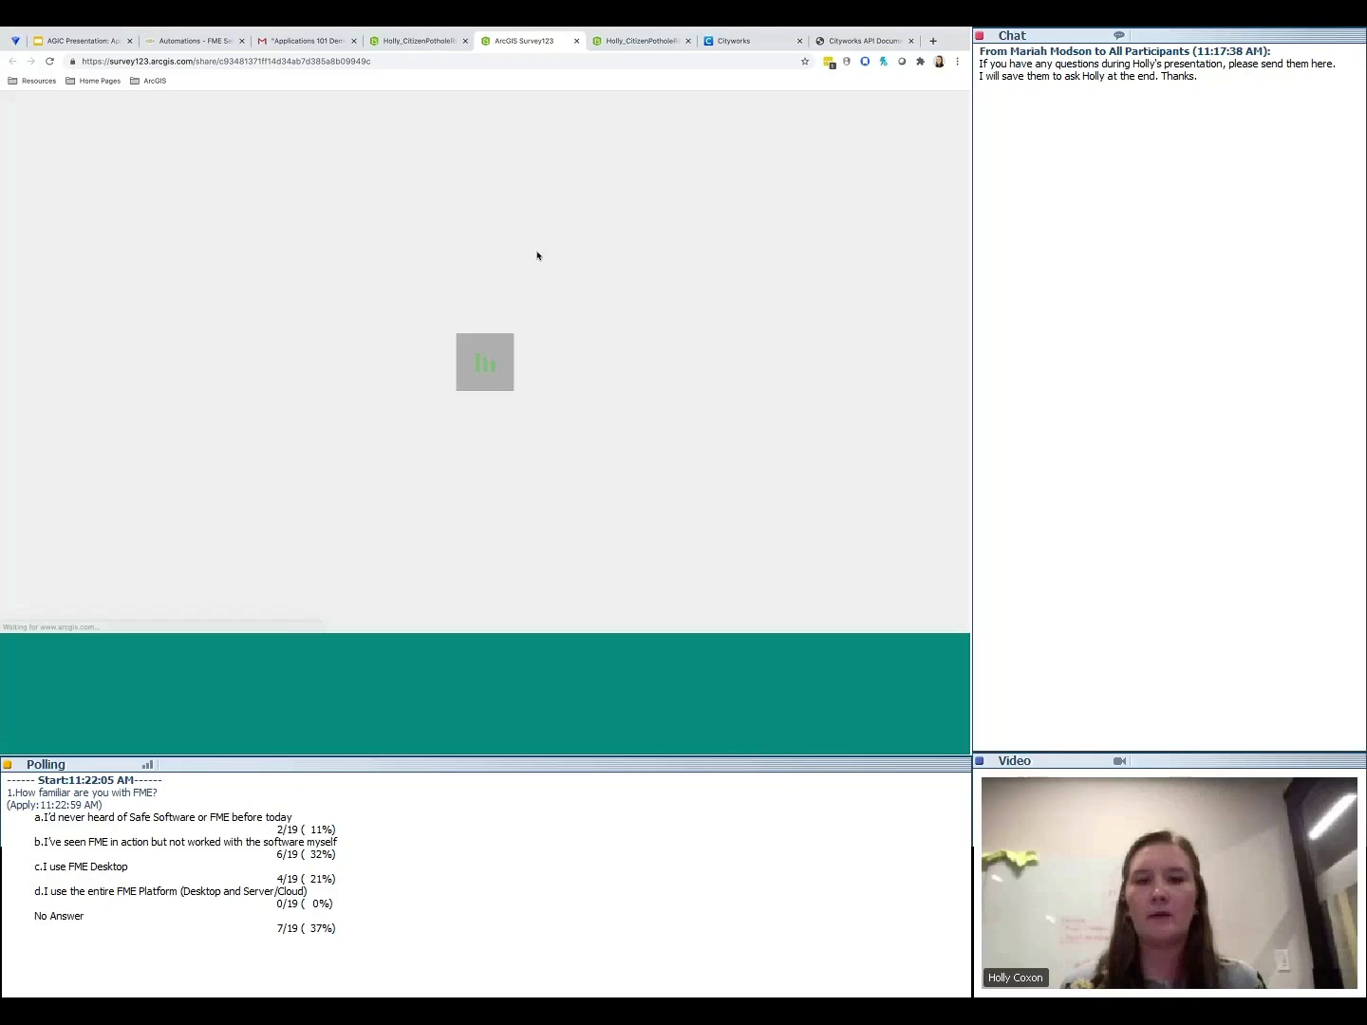
click(429, 266)
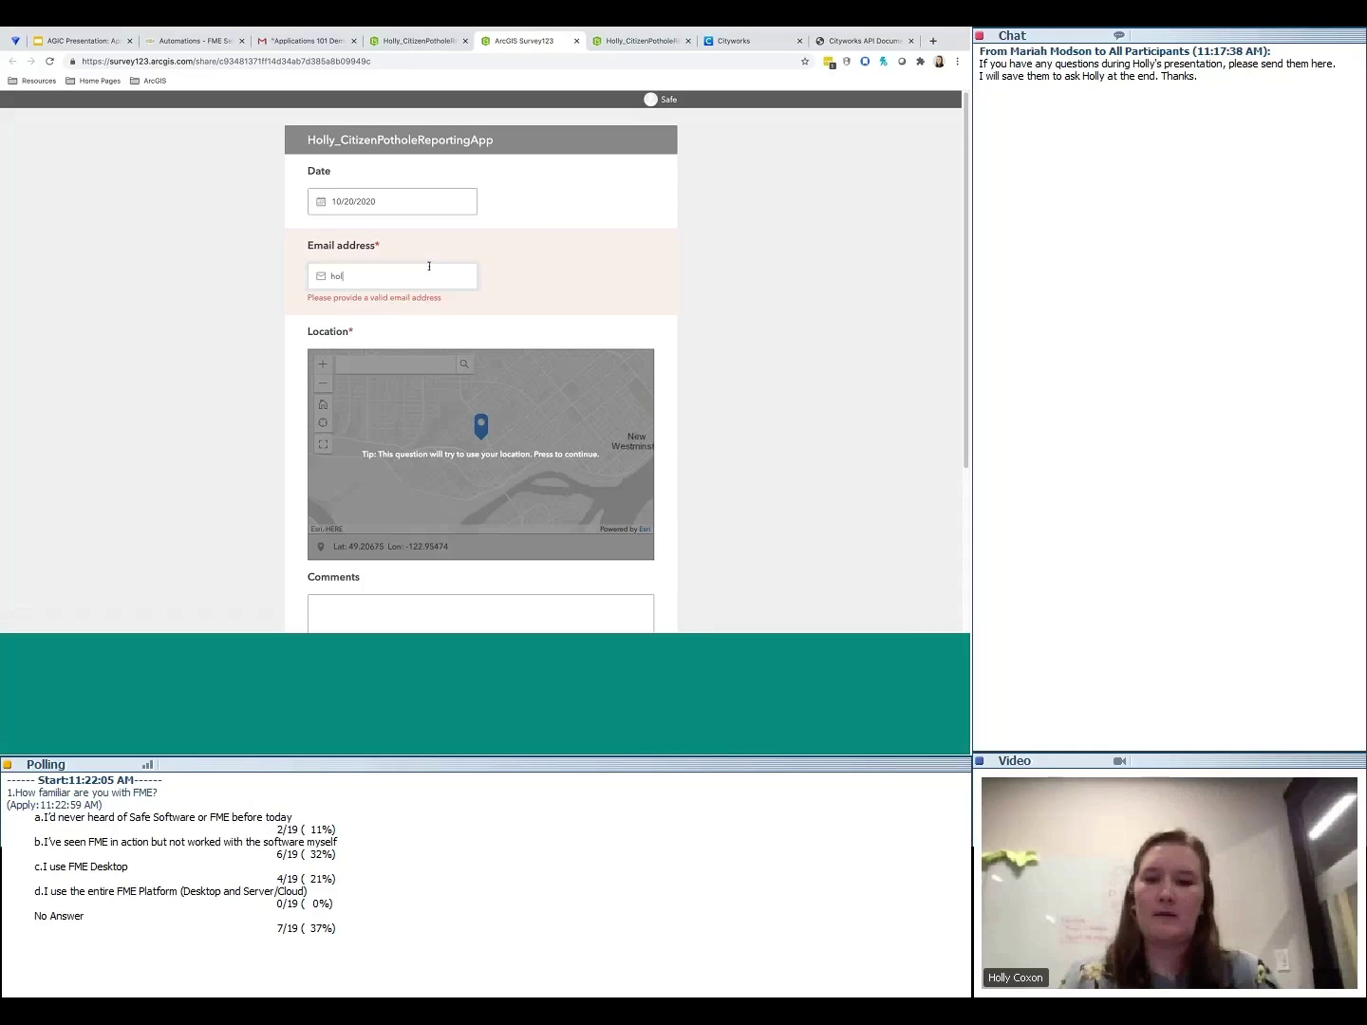
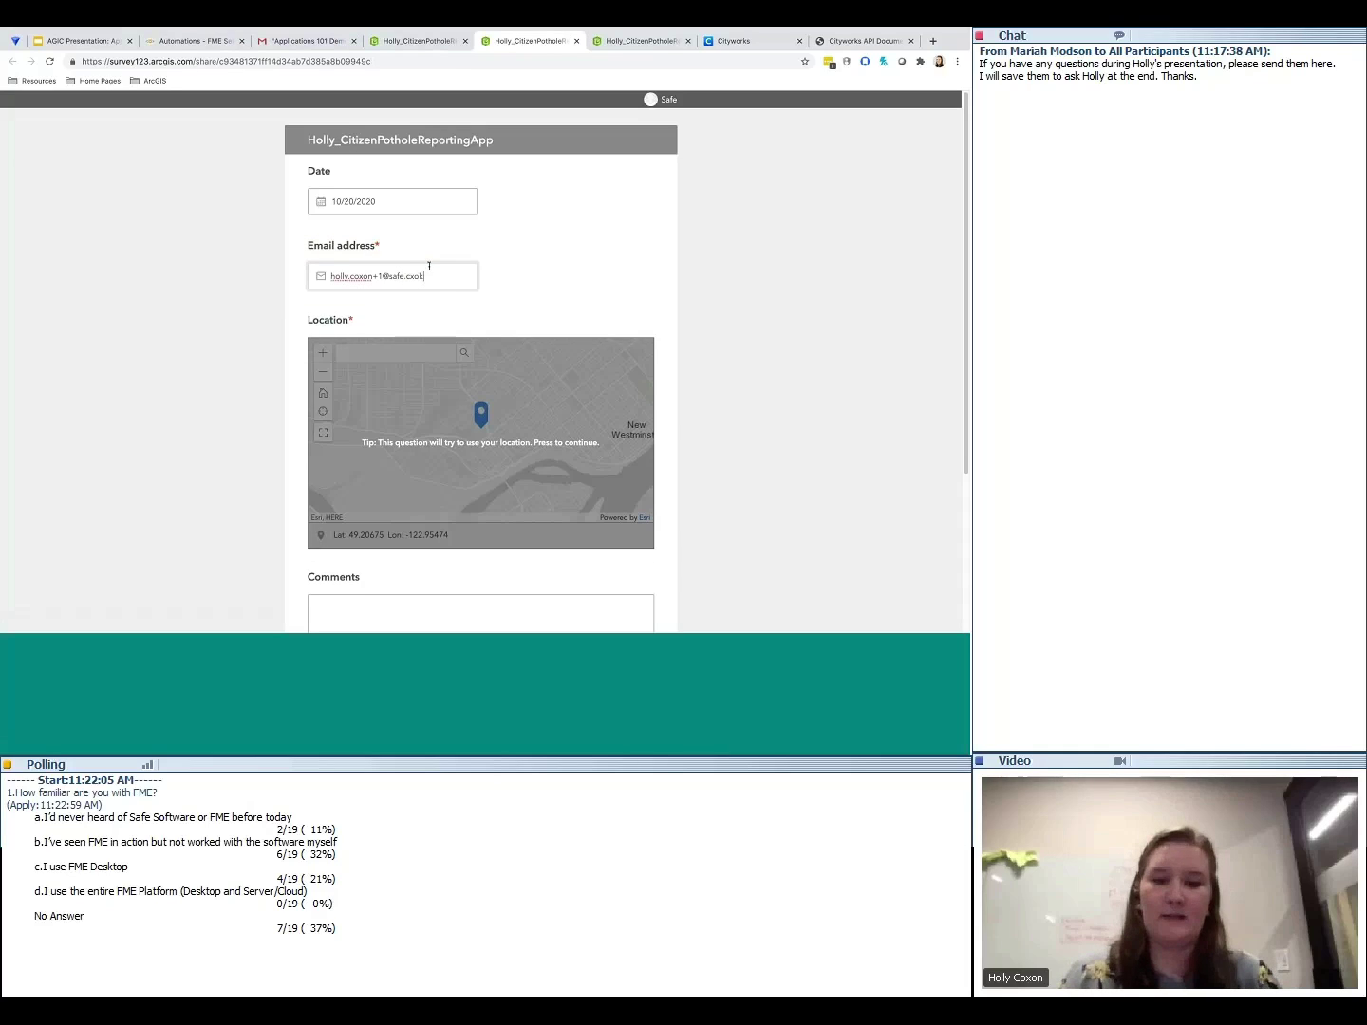
click(498, 423)
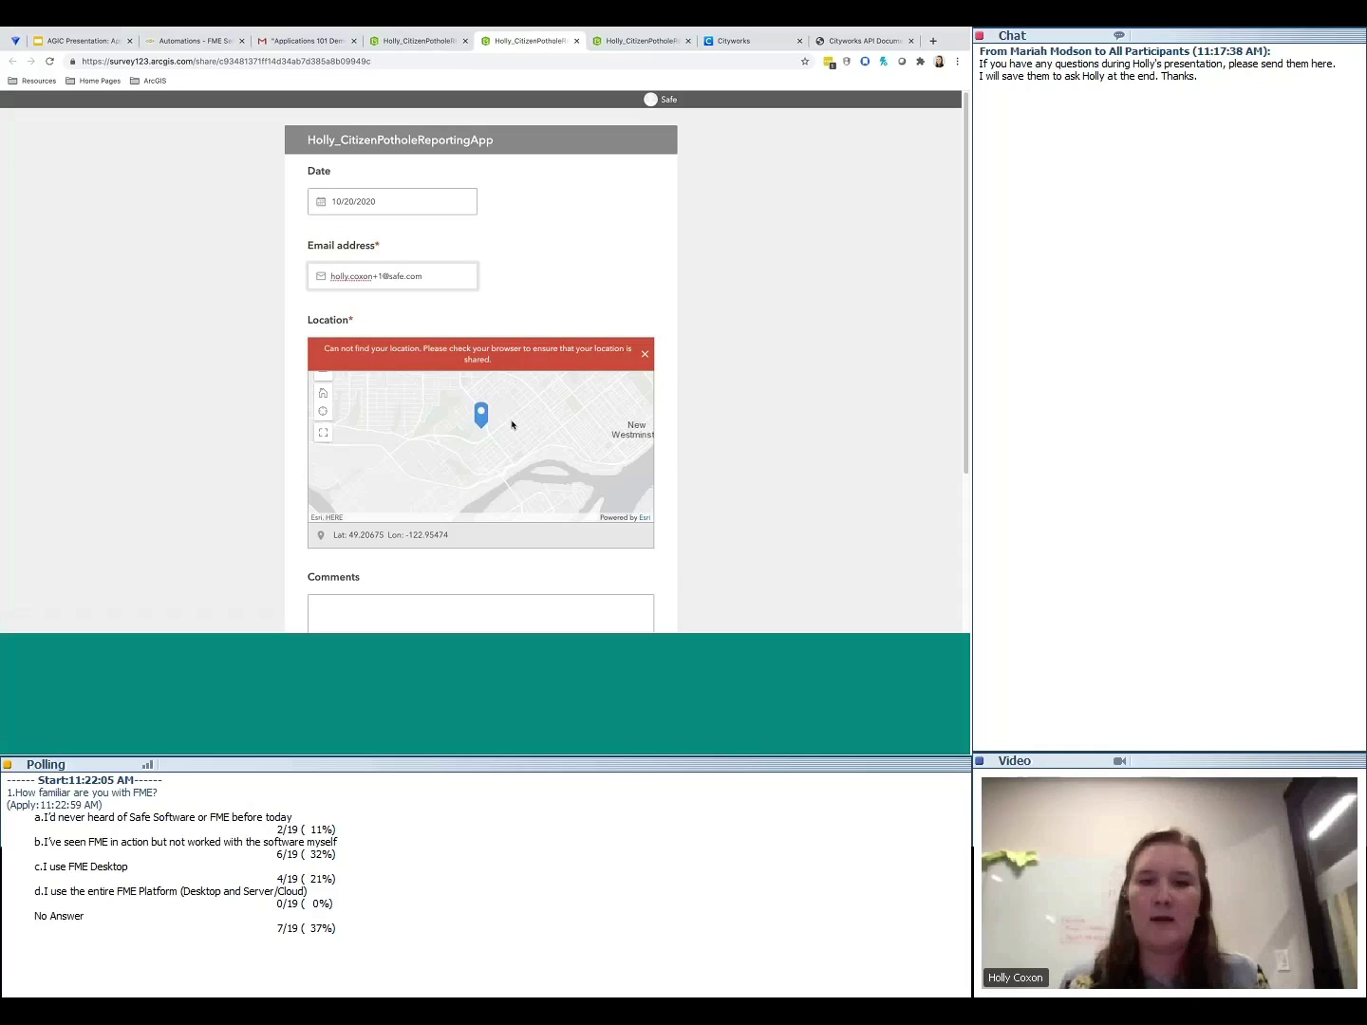
drag(498, 423, 489, 419)
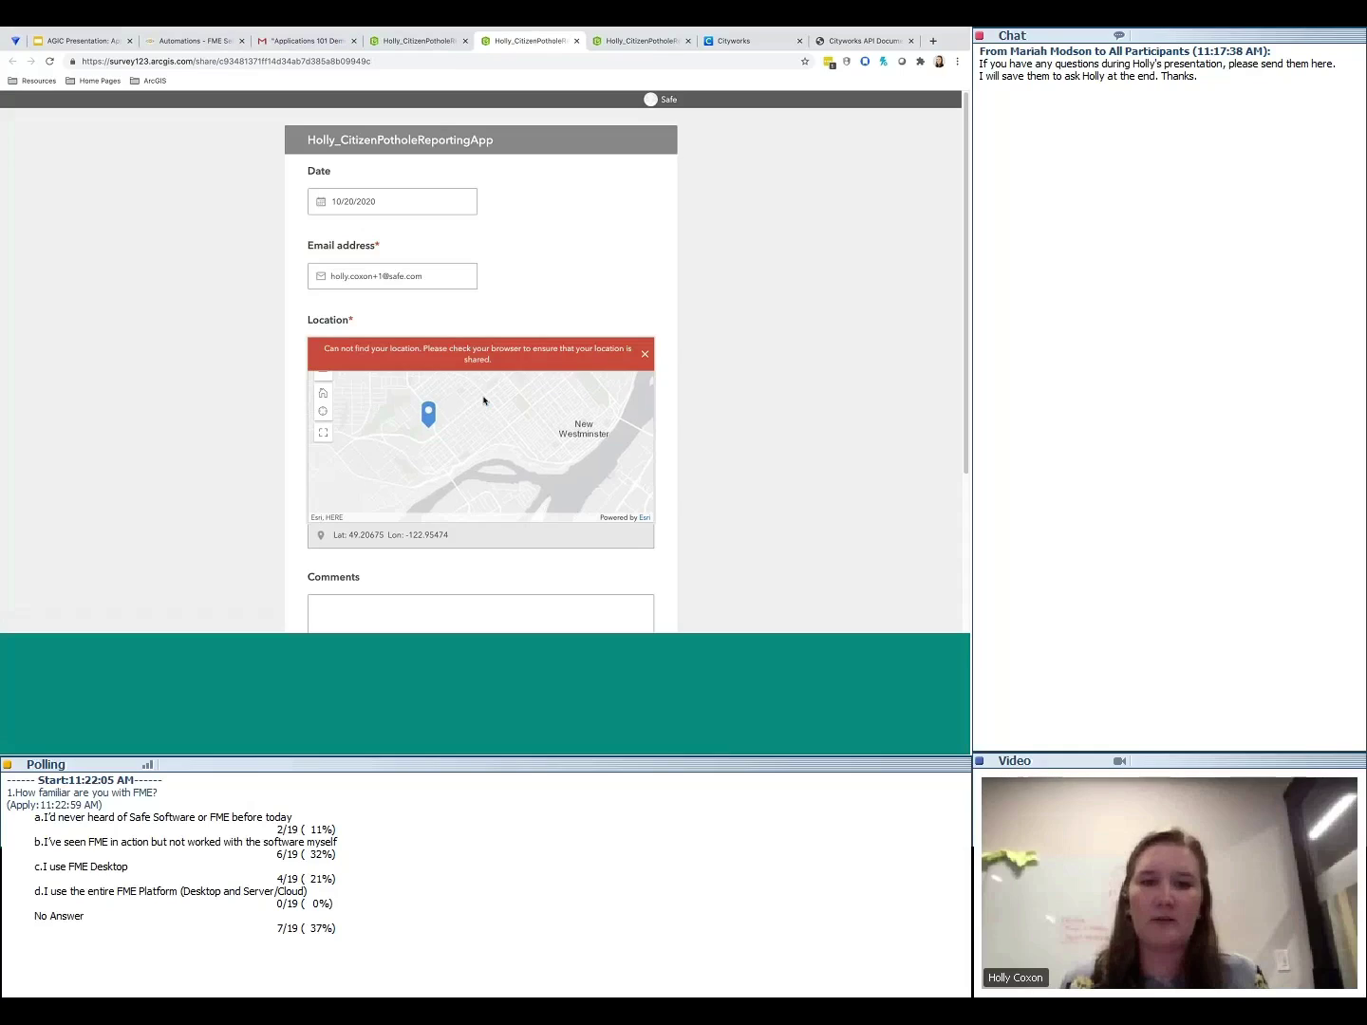
click(483, 400)
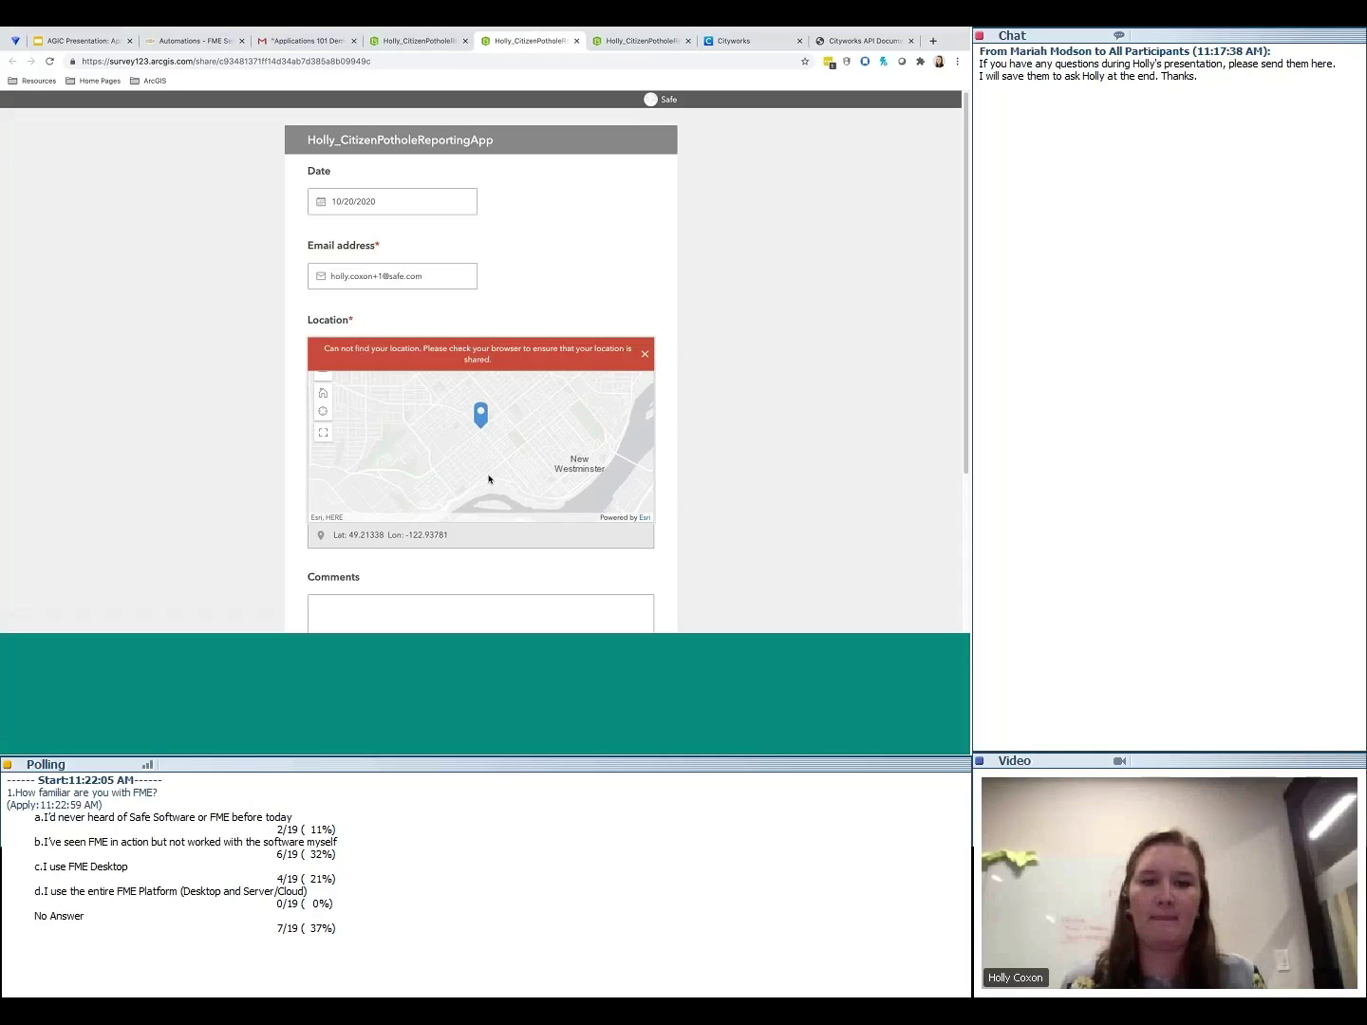
scroll(493, 528, down, 1)
scroll(491, 542, down, 1)
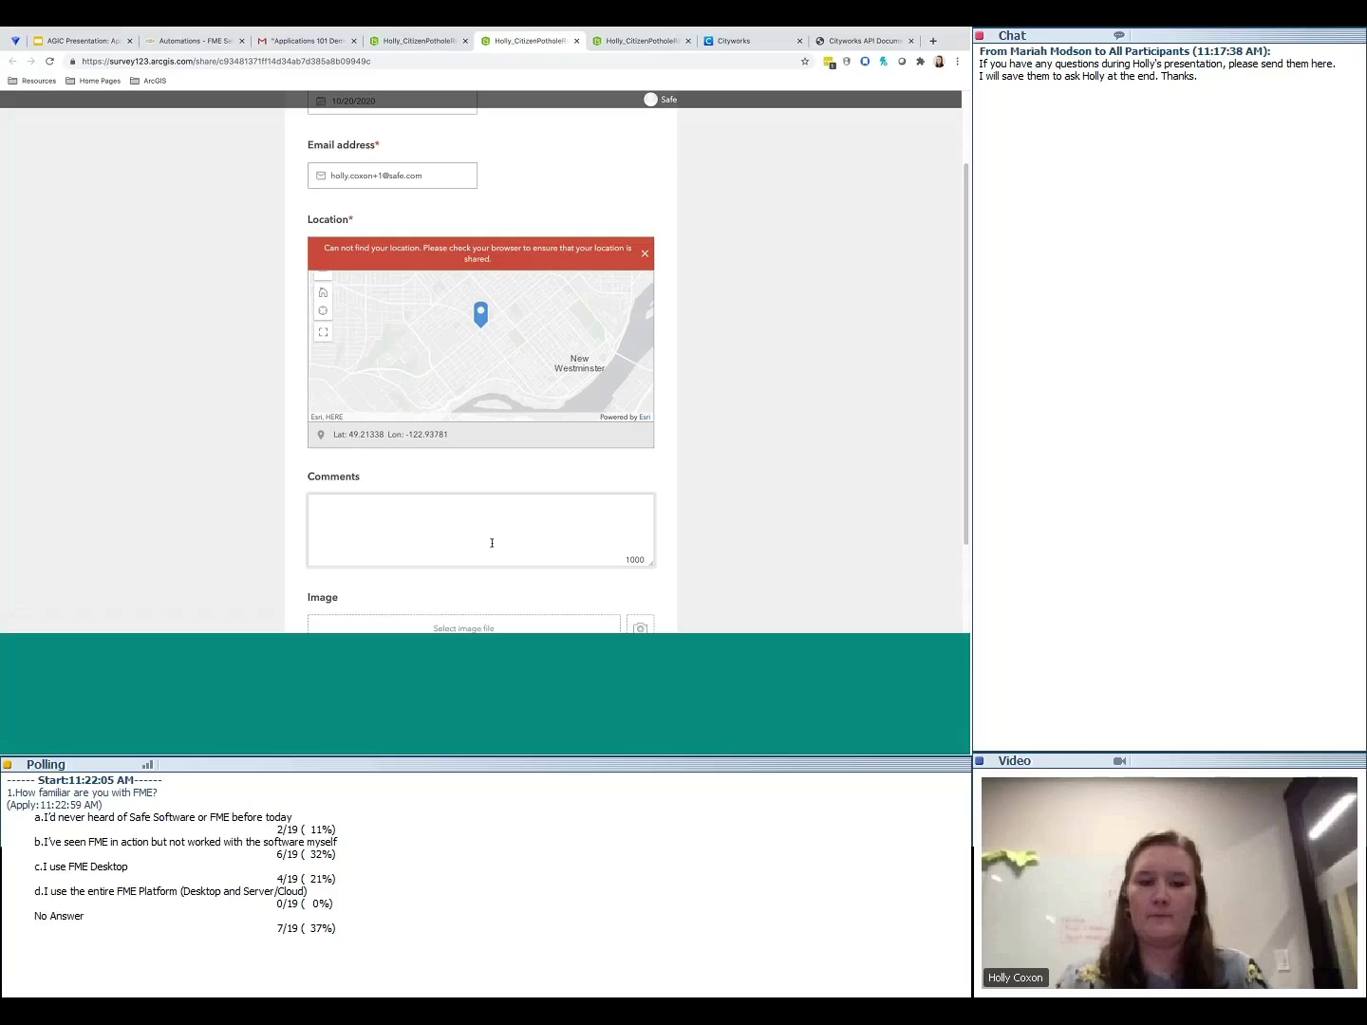
- Add a comment describing the pothole, attach Pothole.jpg, and submit the report
text(please help with this danger)
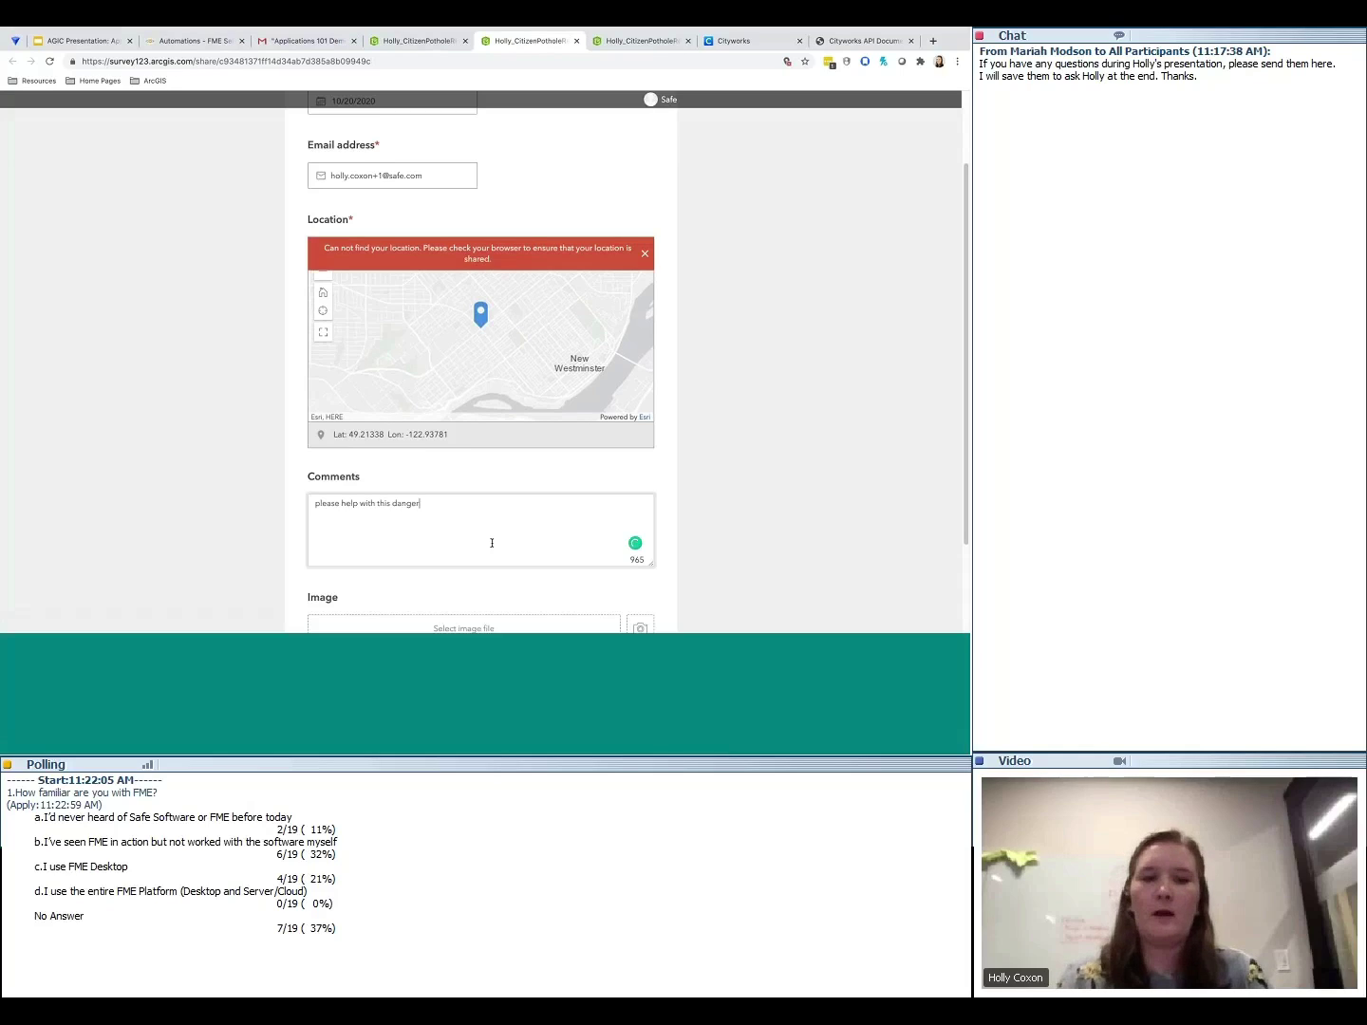
text(ous pothole)
scroll(471, 534, down, 1)
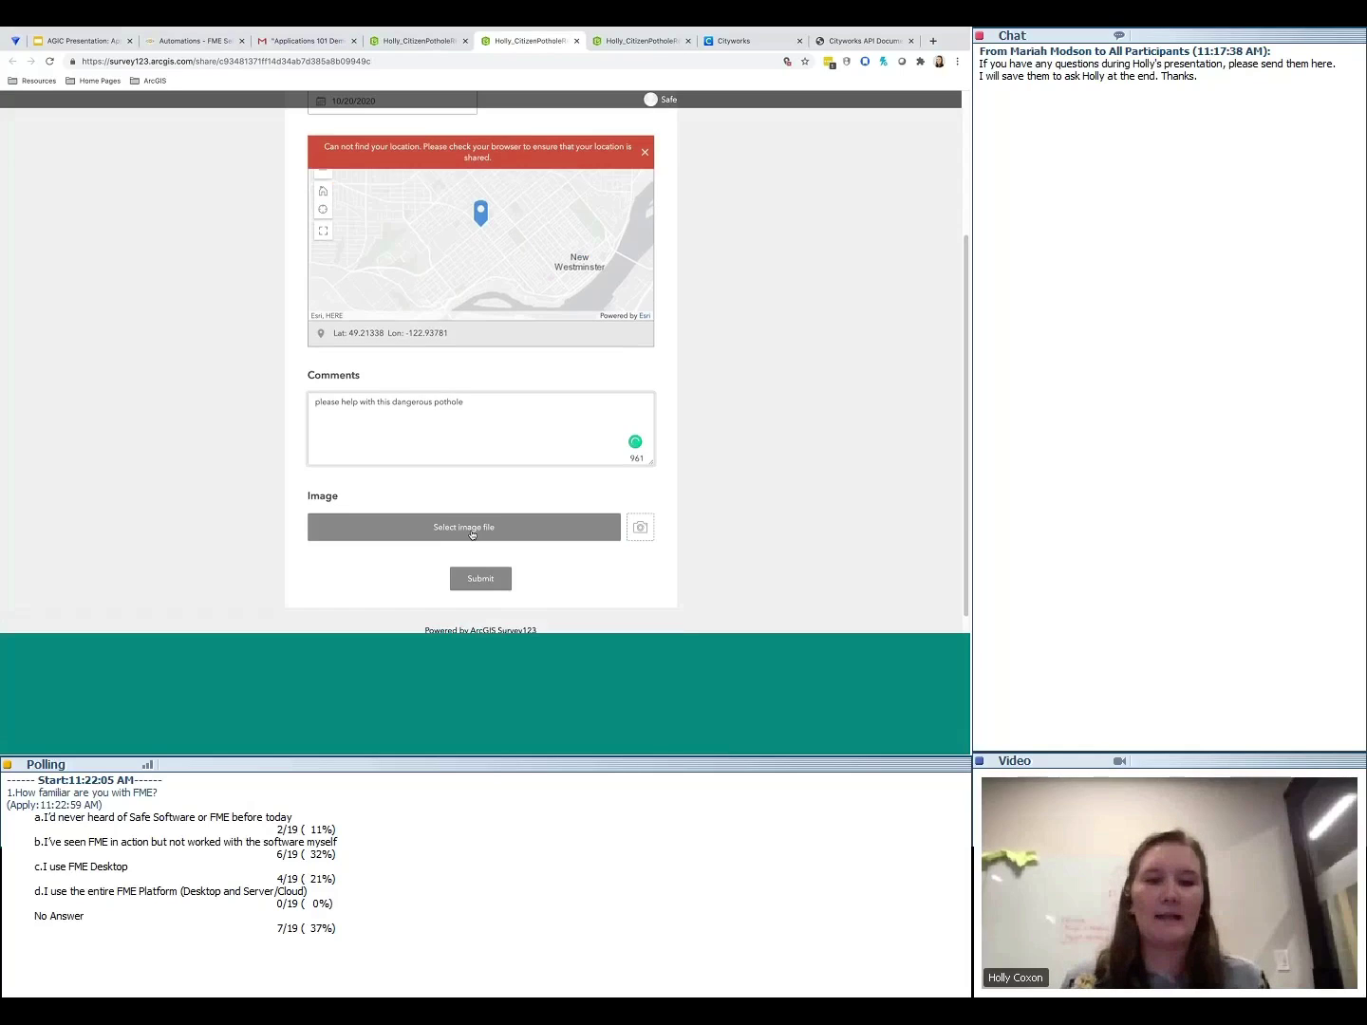
scroll(471, 534, down, 1)
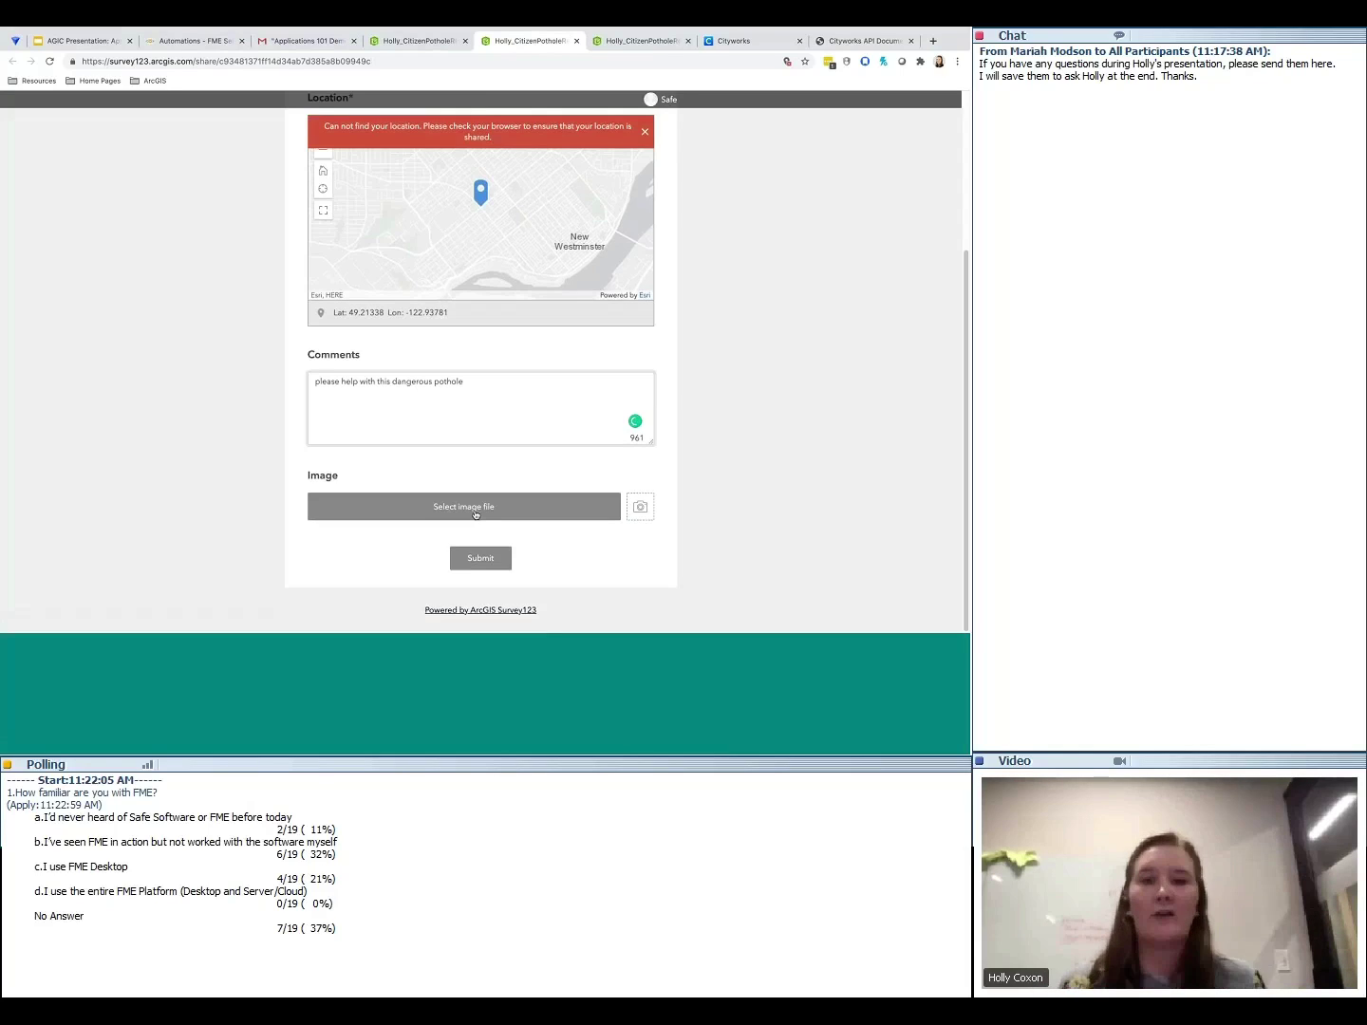
click(475, 514)
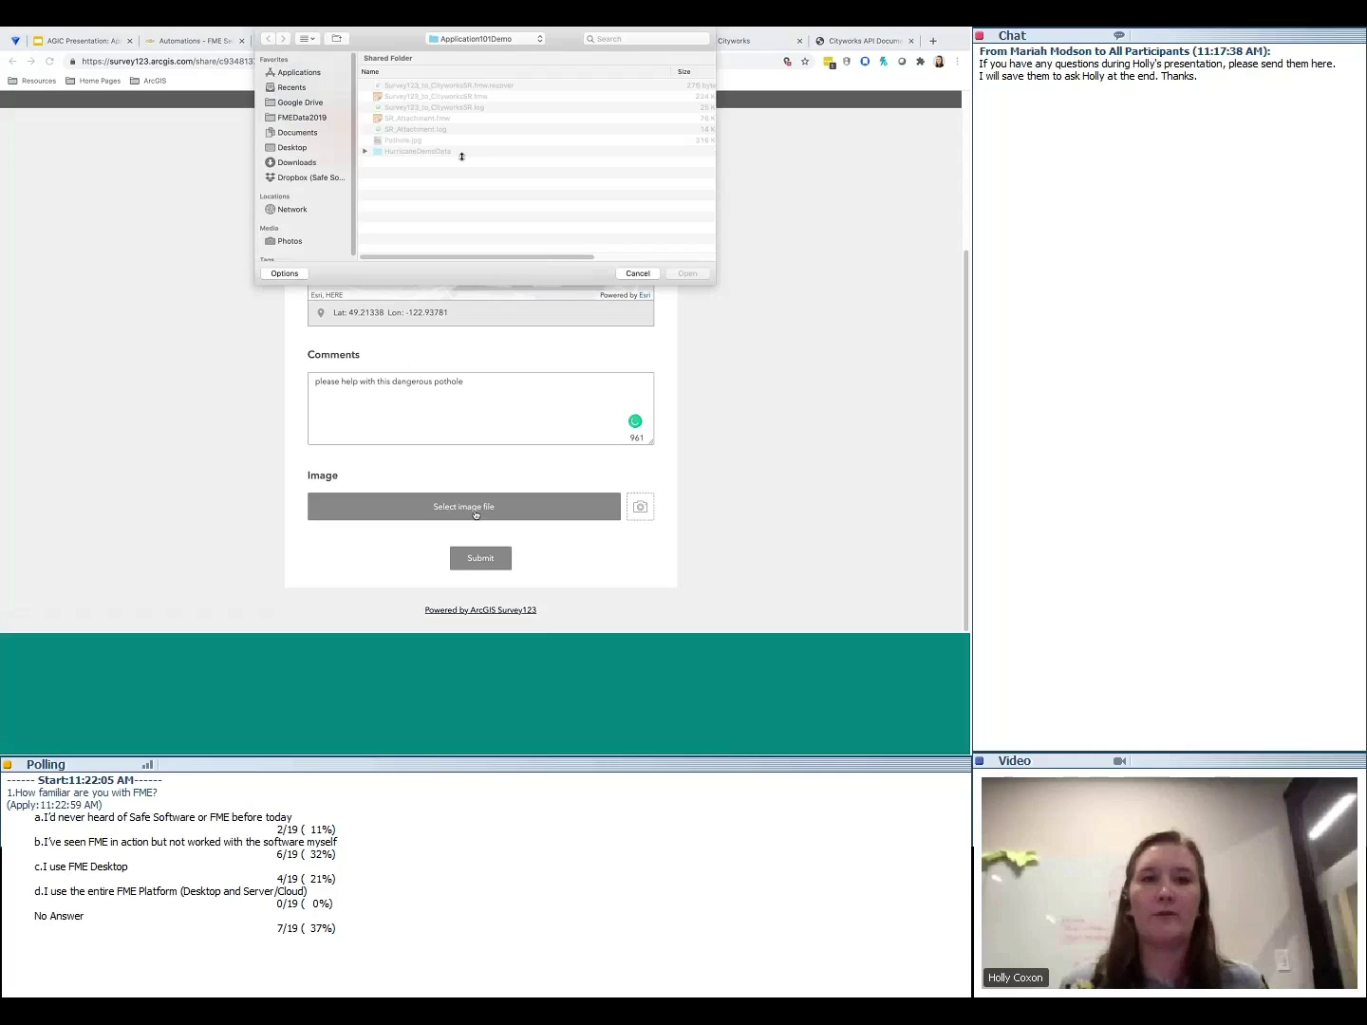
double_click(460, 155)
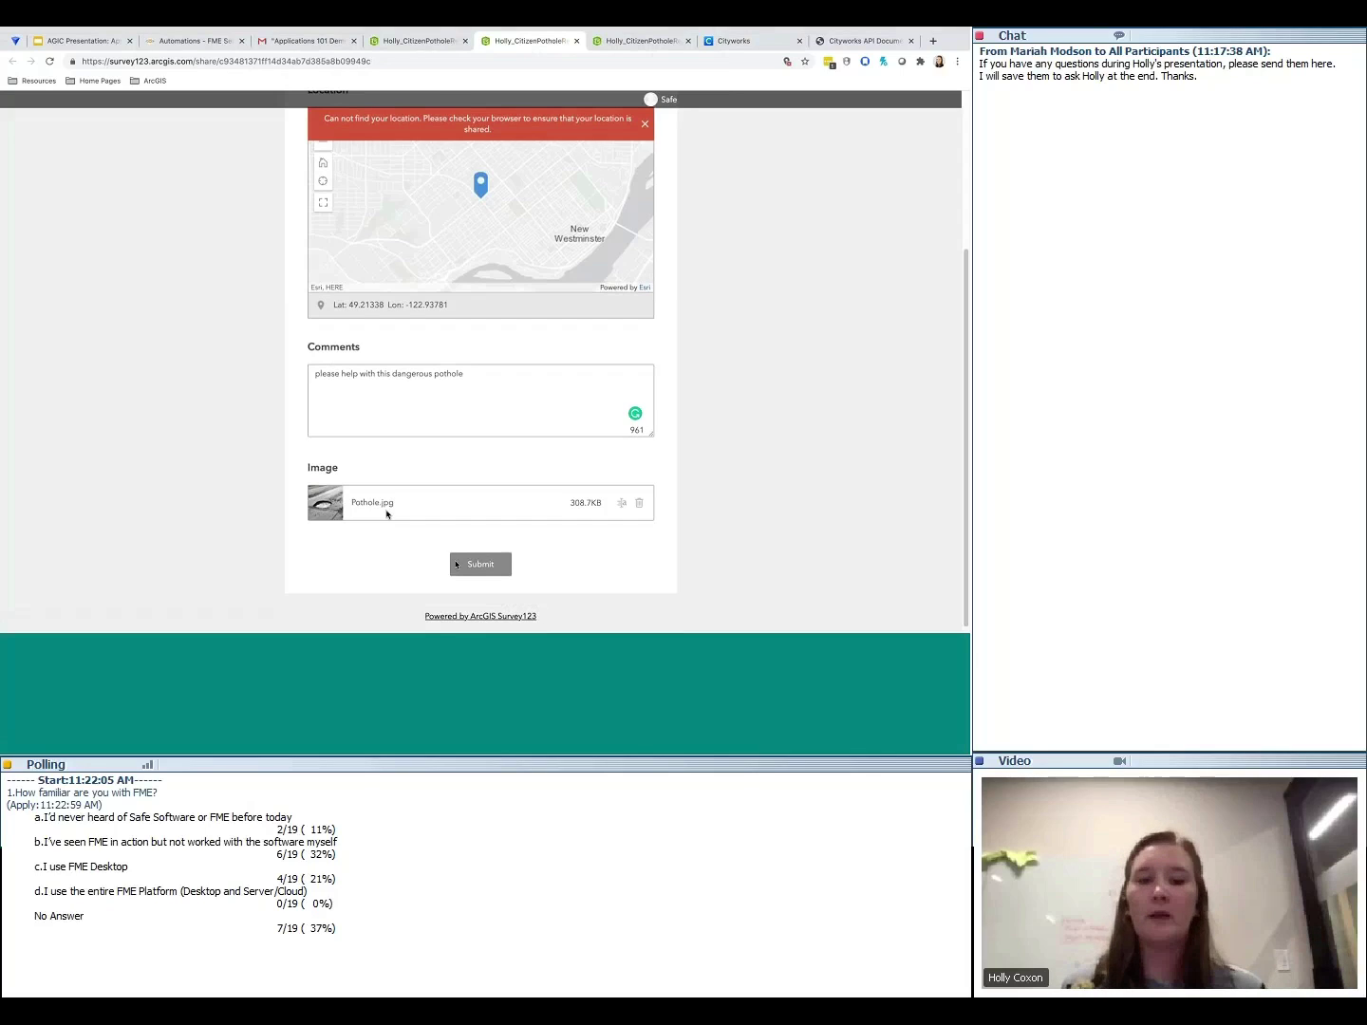
click(455, 564)
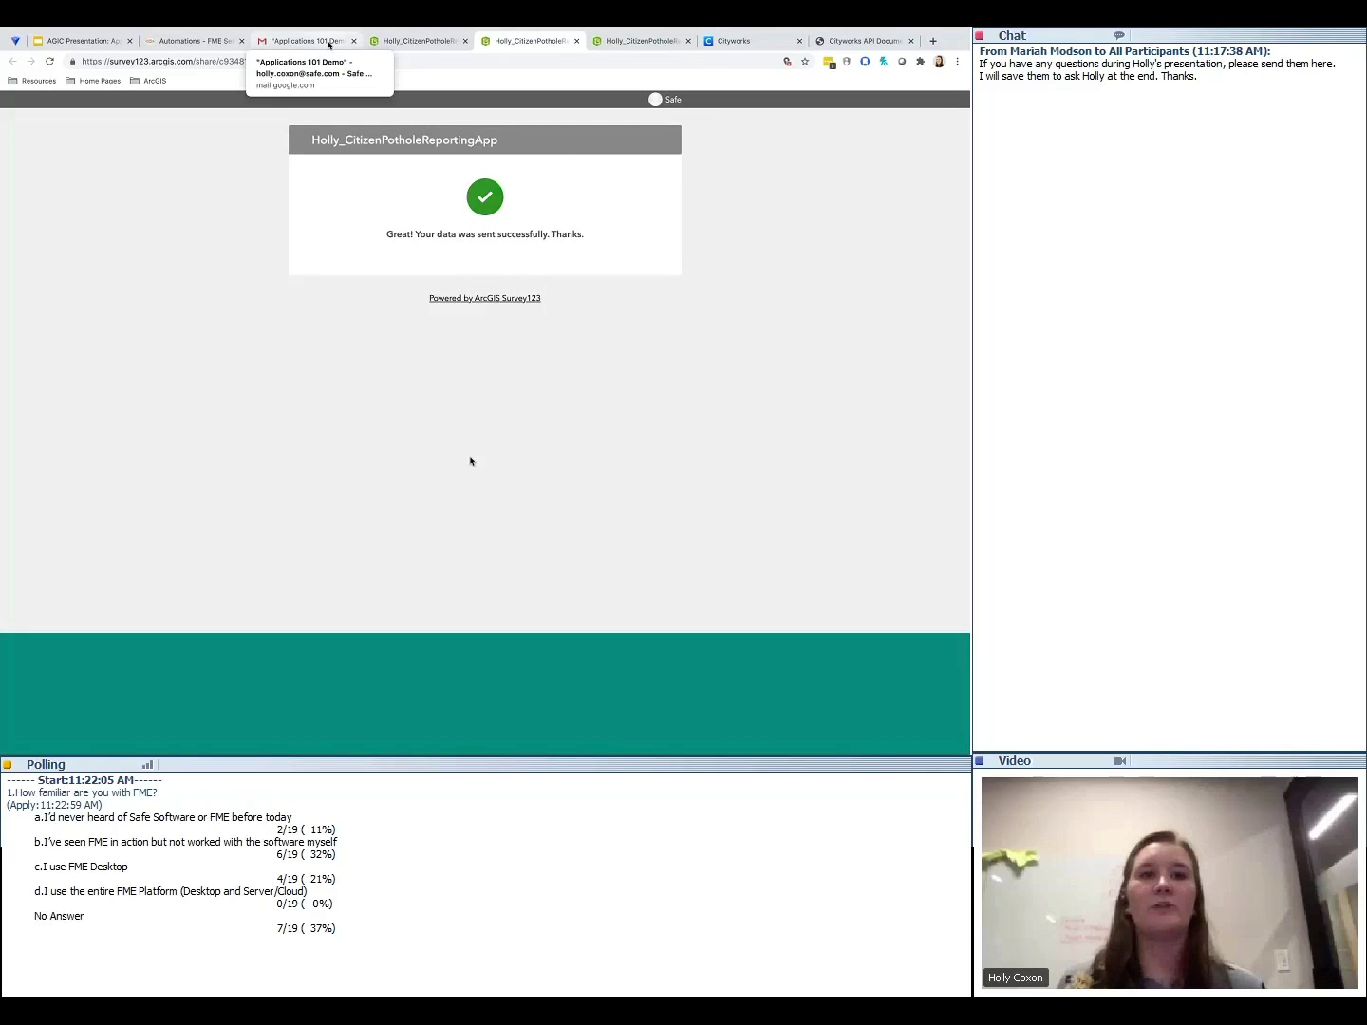
- Refresh Gmail, open the Pothole Report Received confirmation, and select service request ID 135194
click(306, 41)
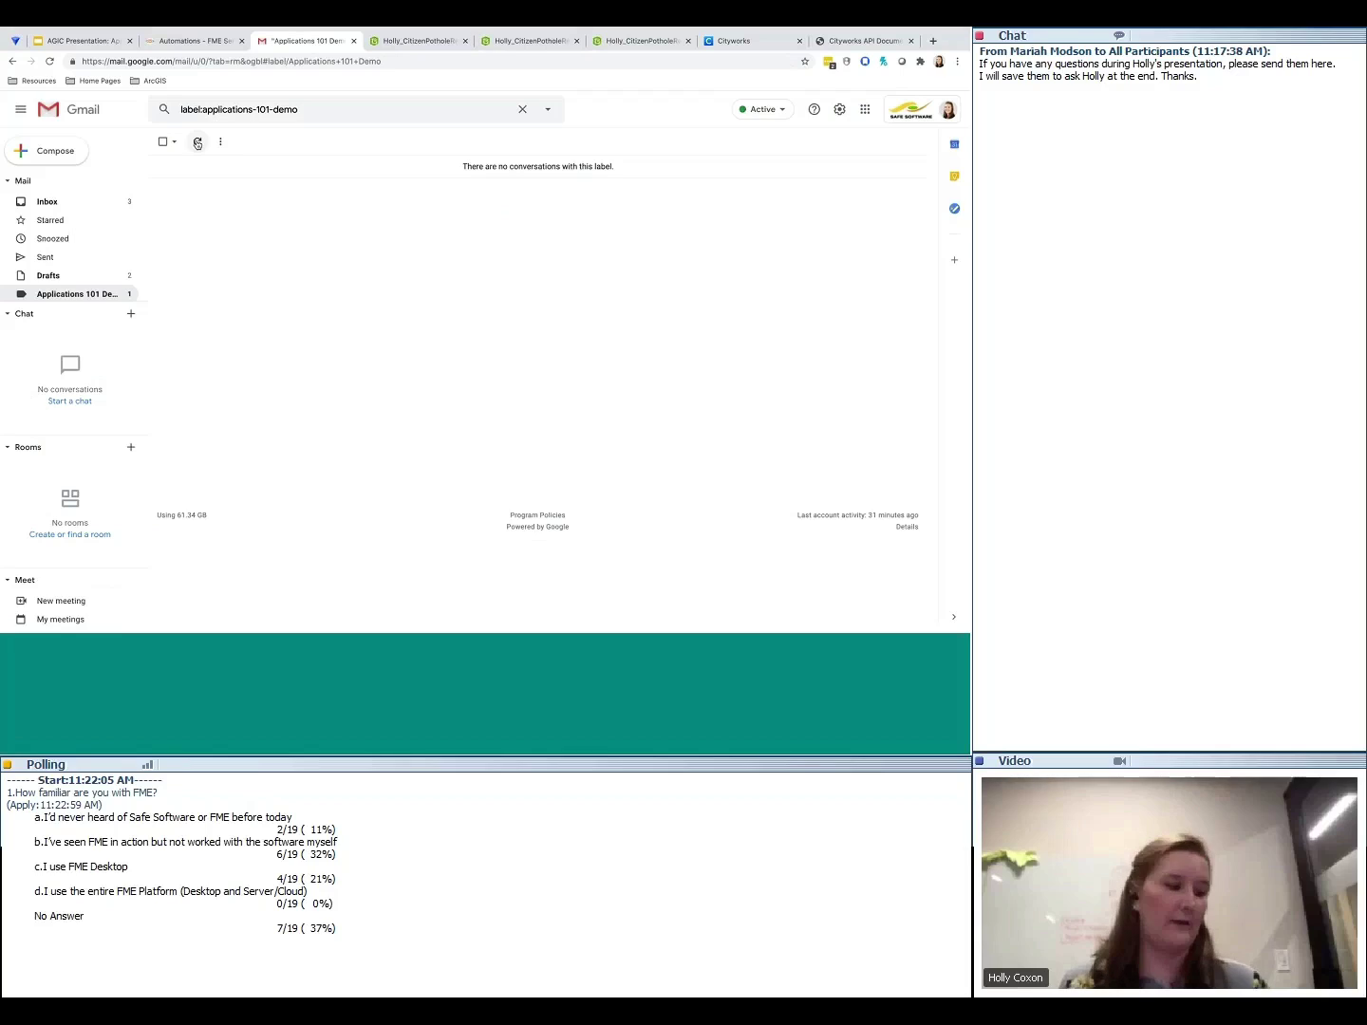
click(198, 143)
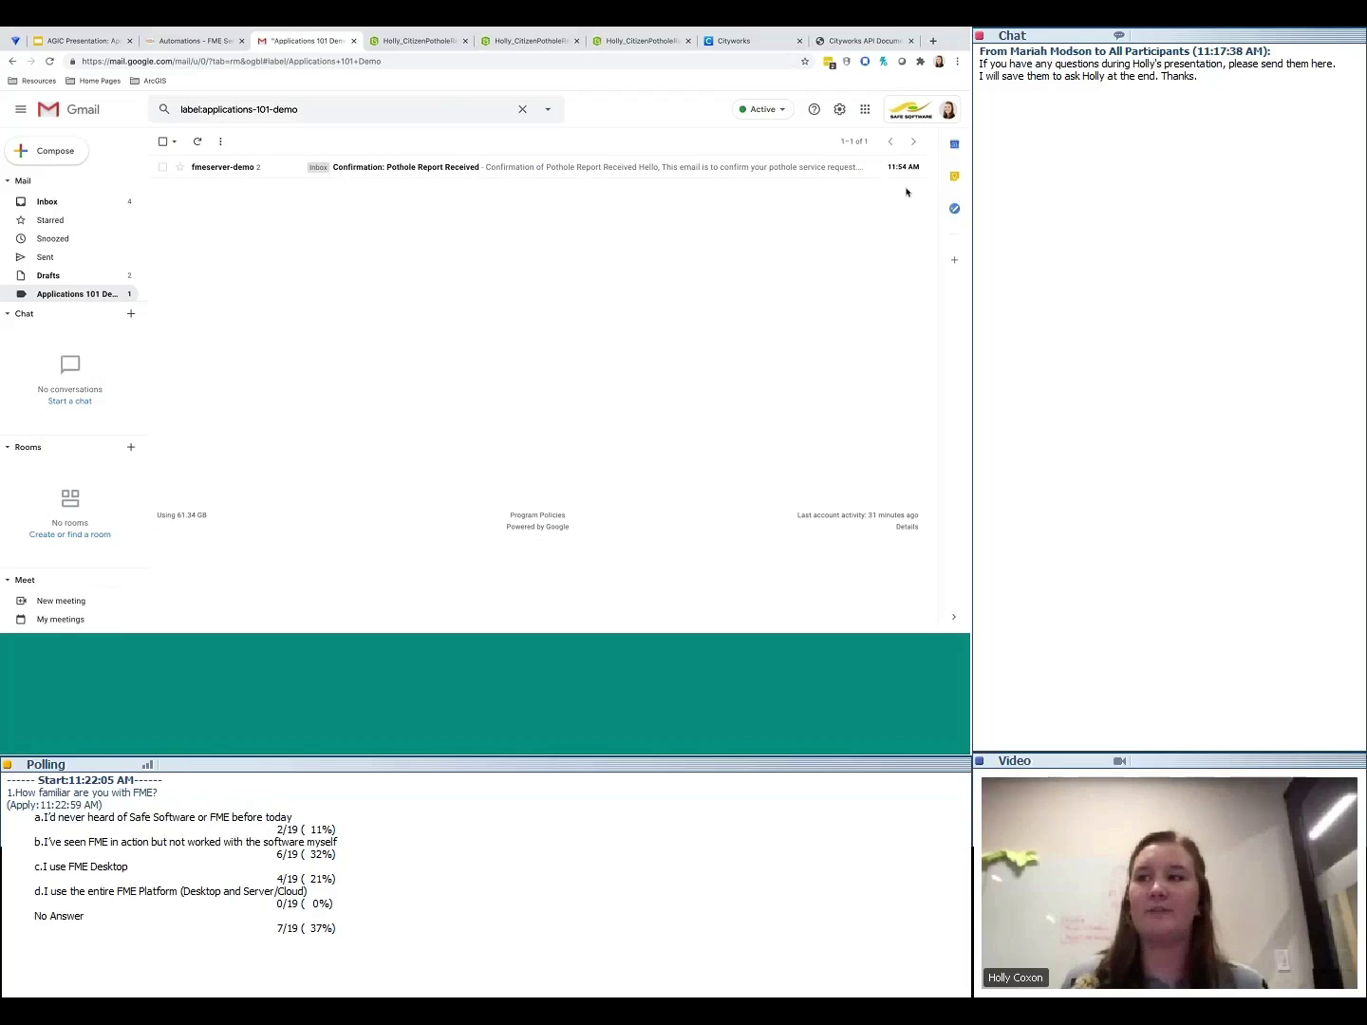
click(465, 168)
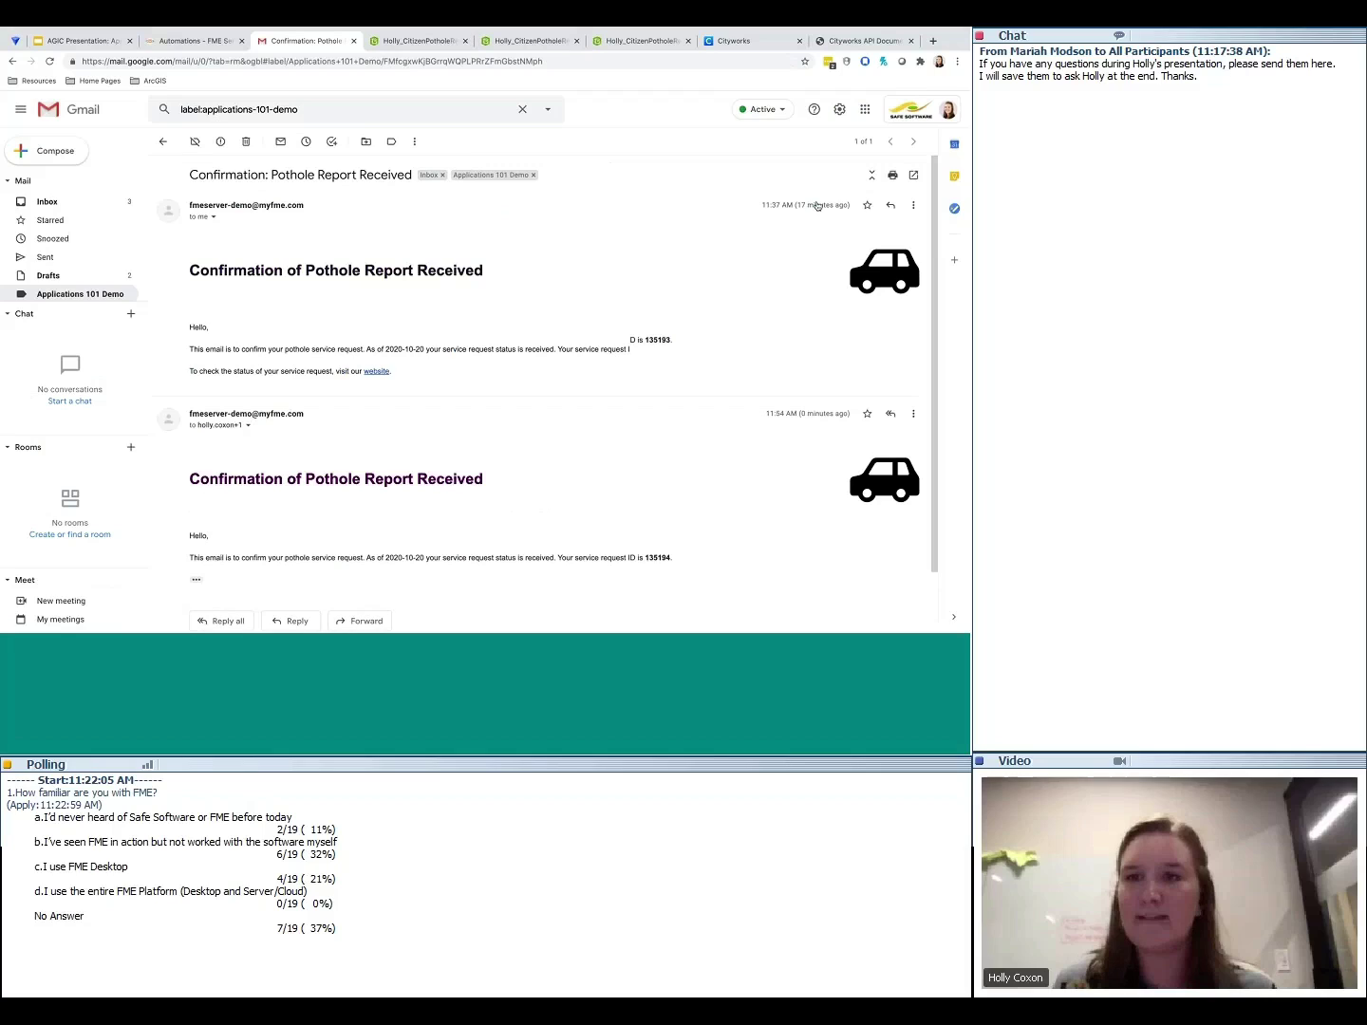
scroll(802, 251, down, 1)
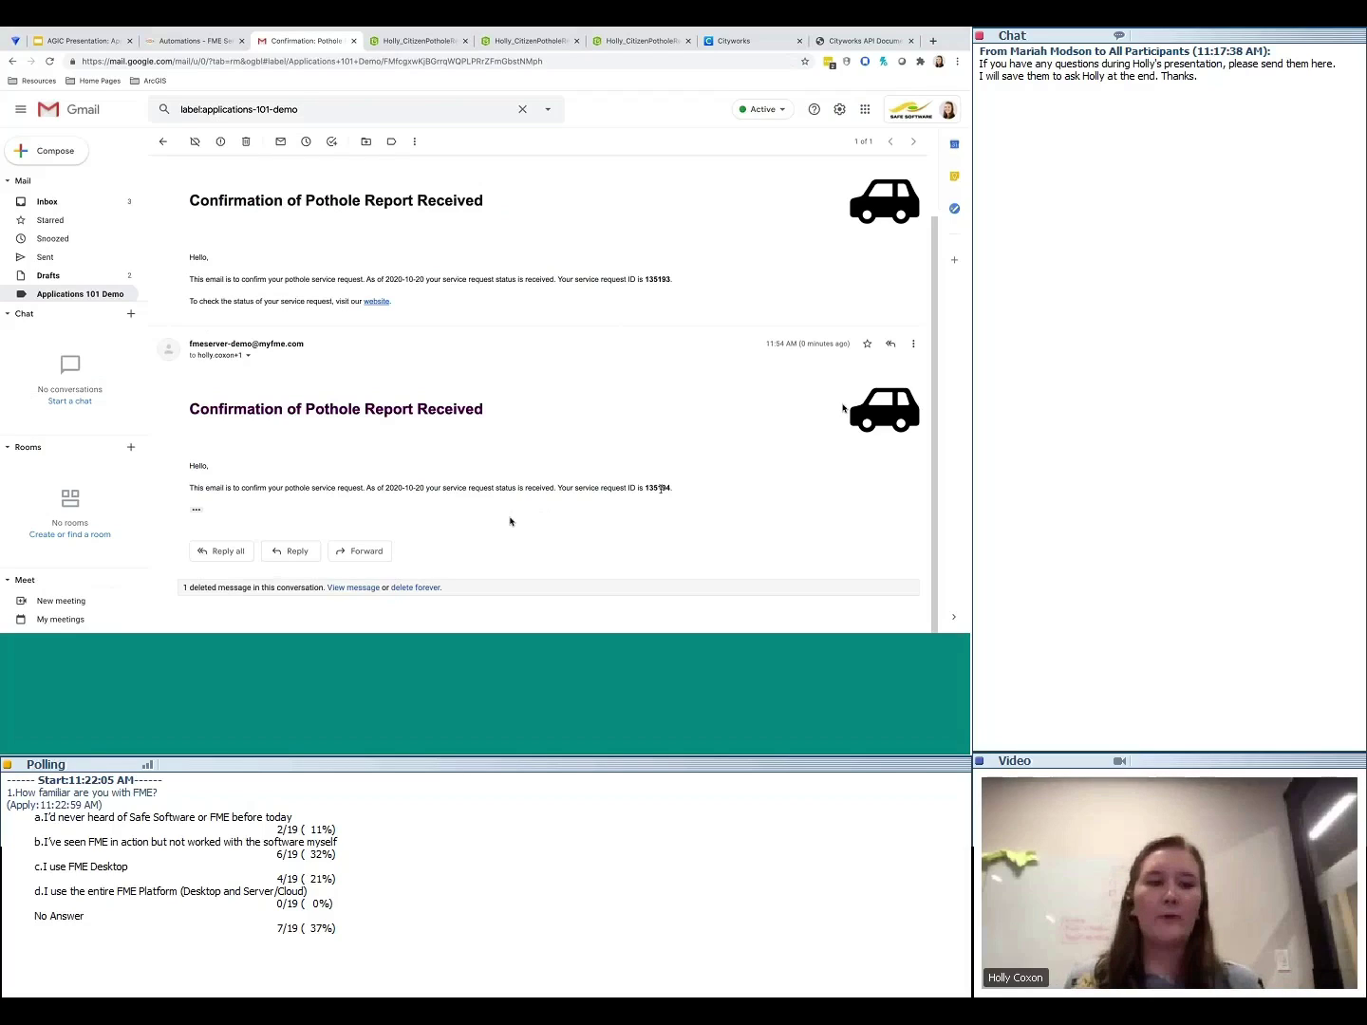
click(196, 510)
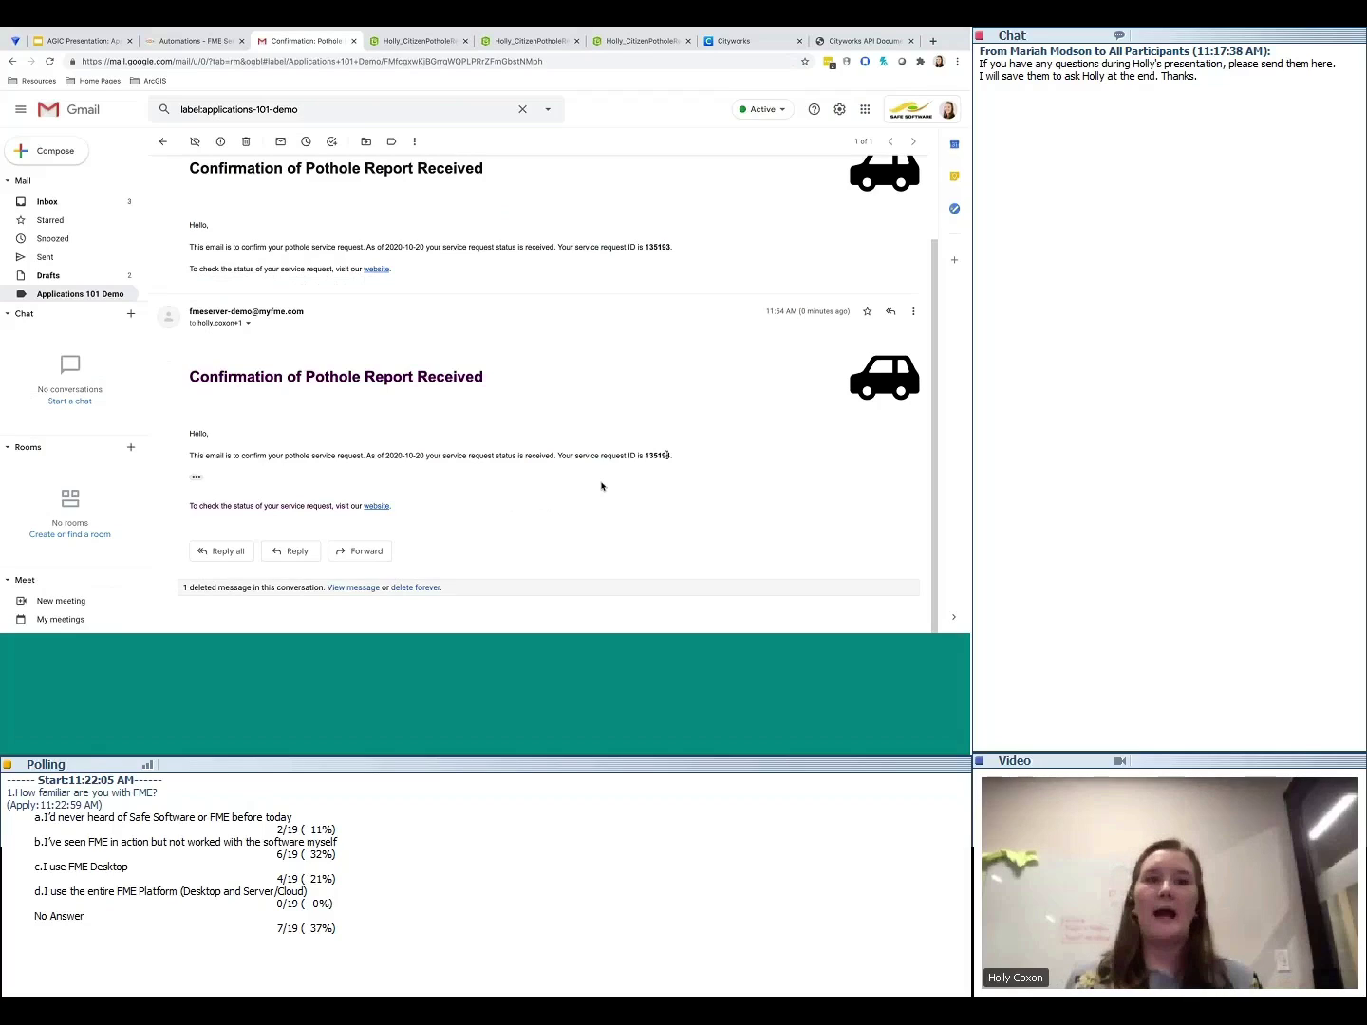
double_click(668, 455)
key(ctrl+c)
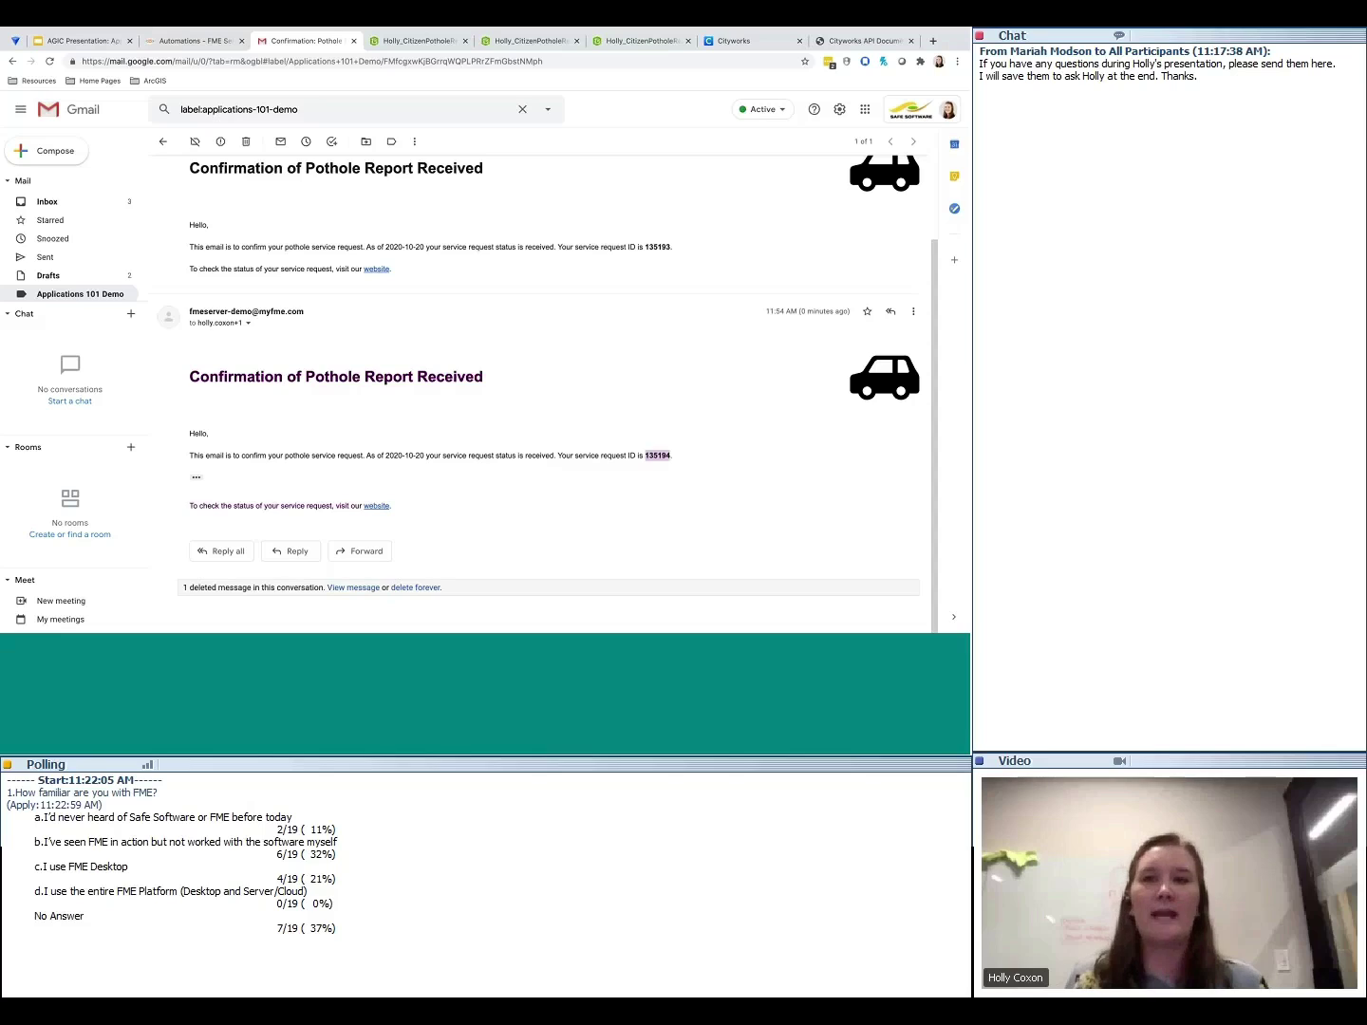
- Look up request 135194 in Cityworks and check its Hole In Road comment and Pothole.jpg attachment
click(744, 41)
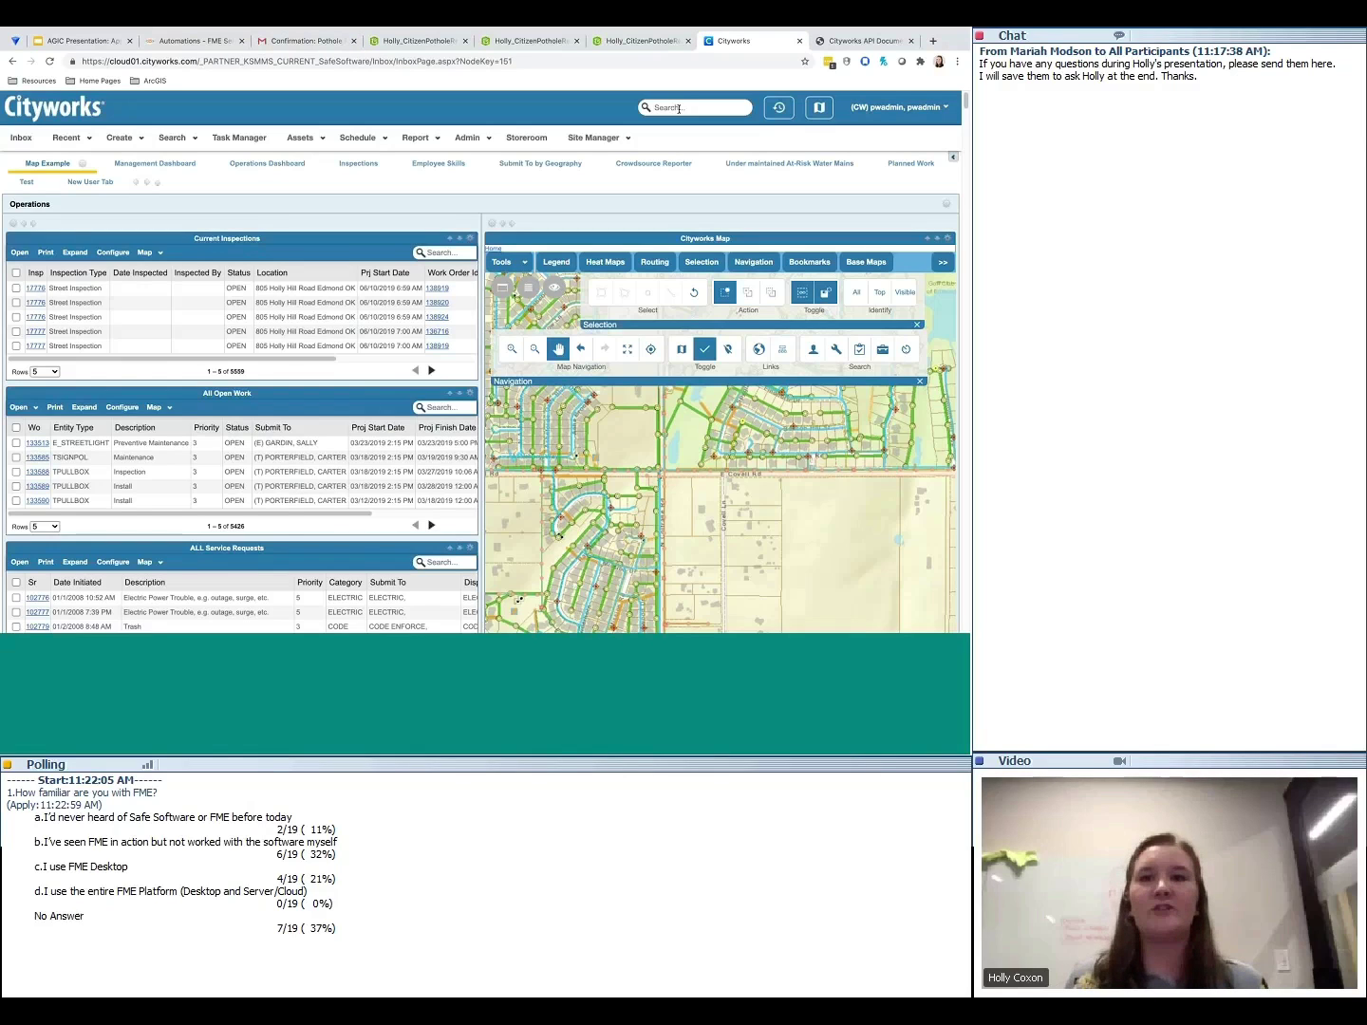
click(679, 107)
key(ctrl+v)
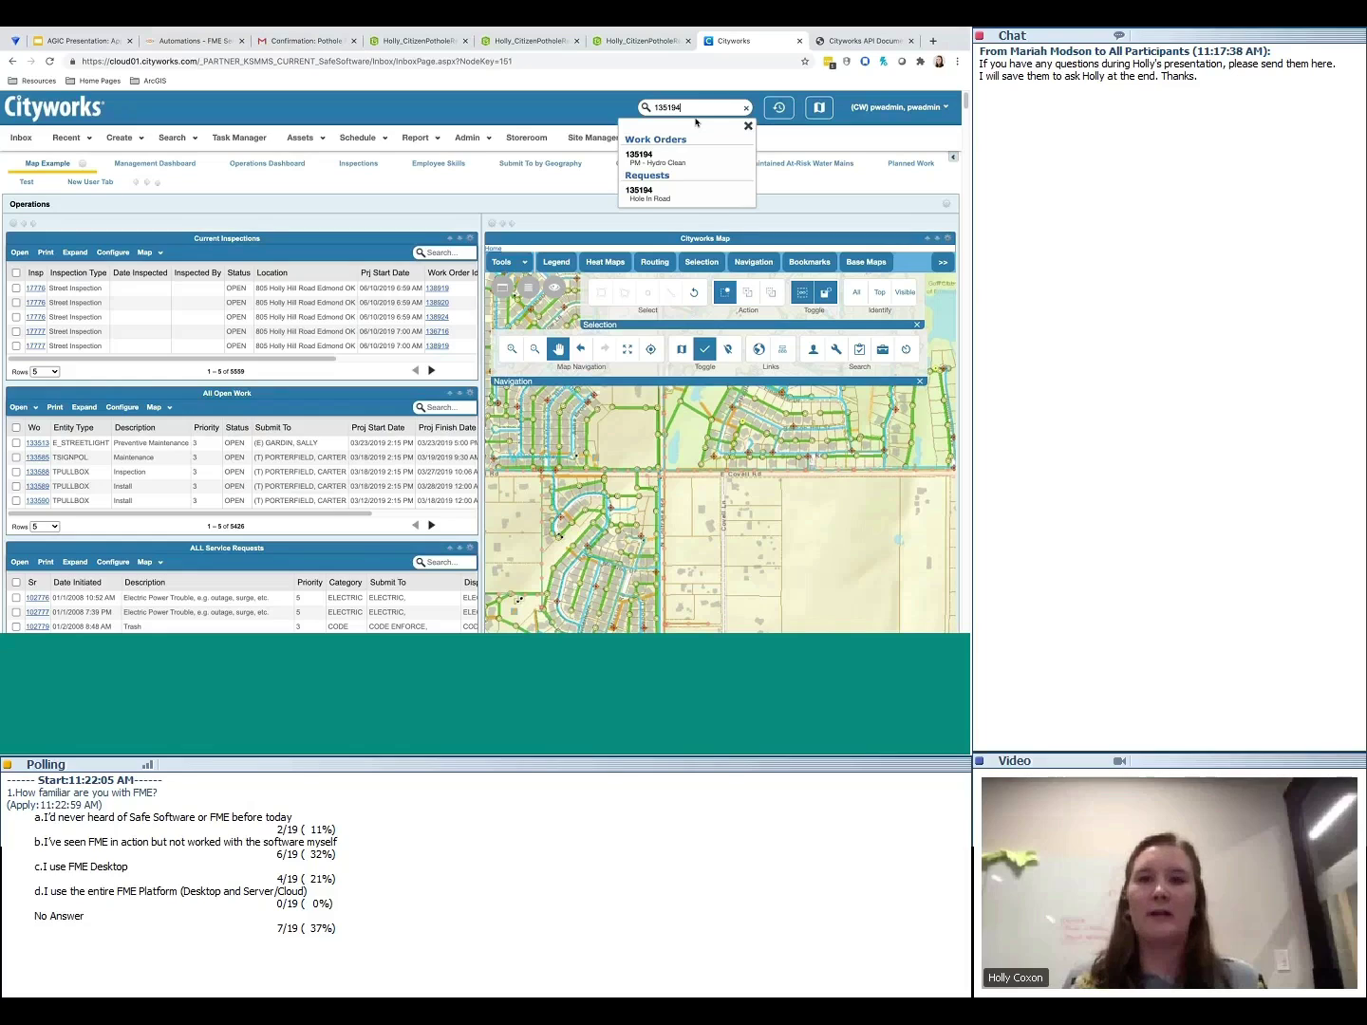
click(651, 199)
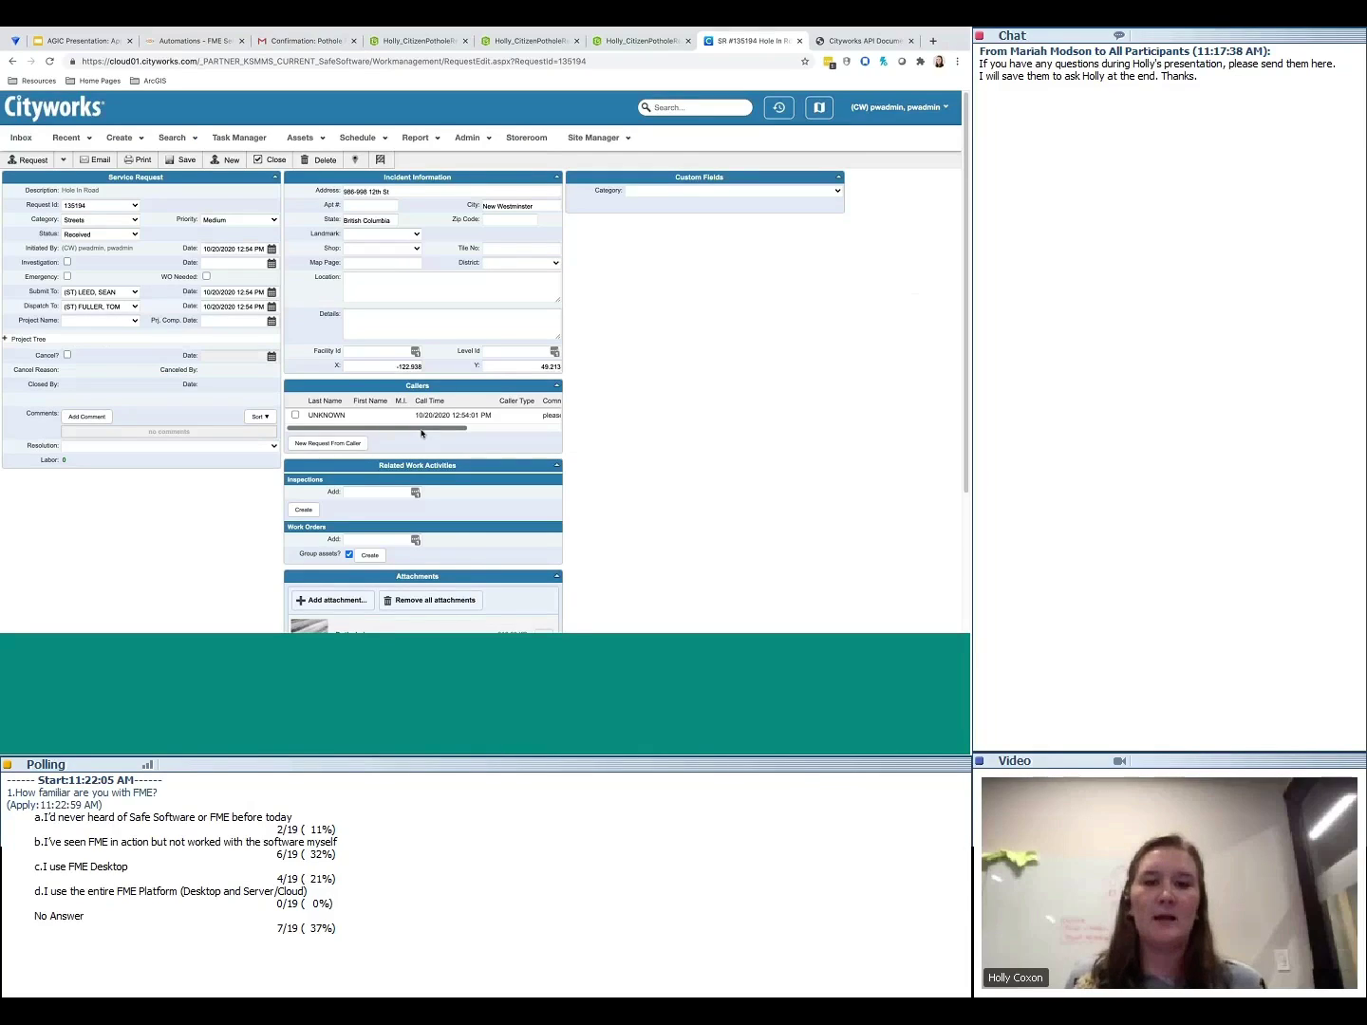
drag(421, 434, 504, 440)
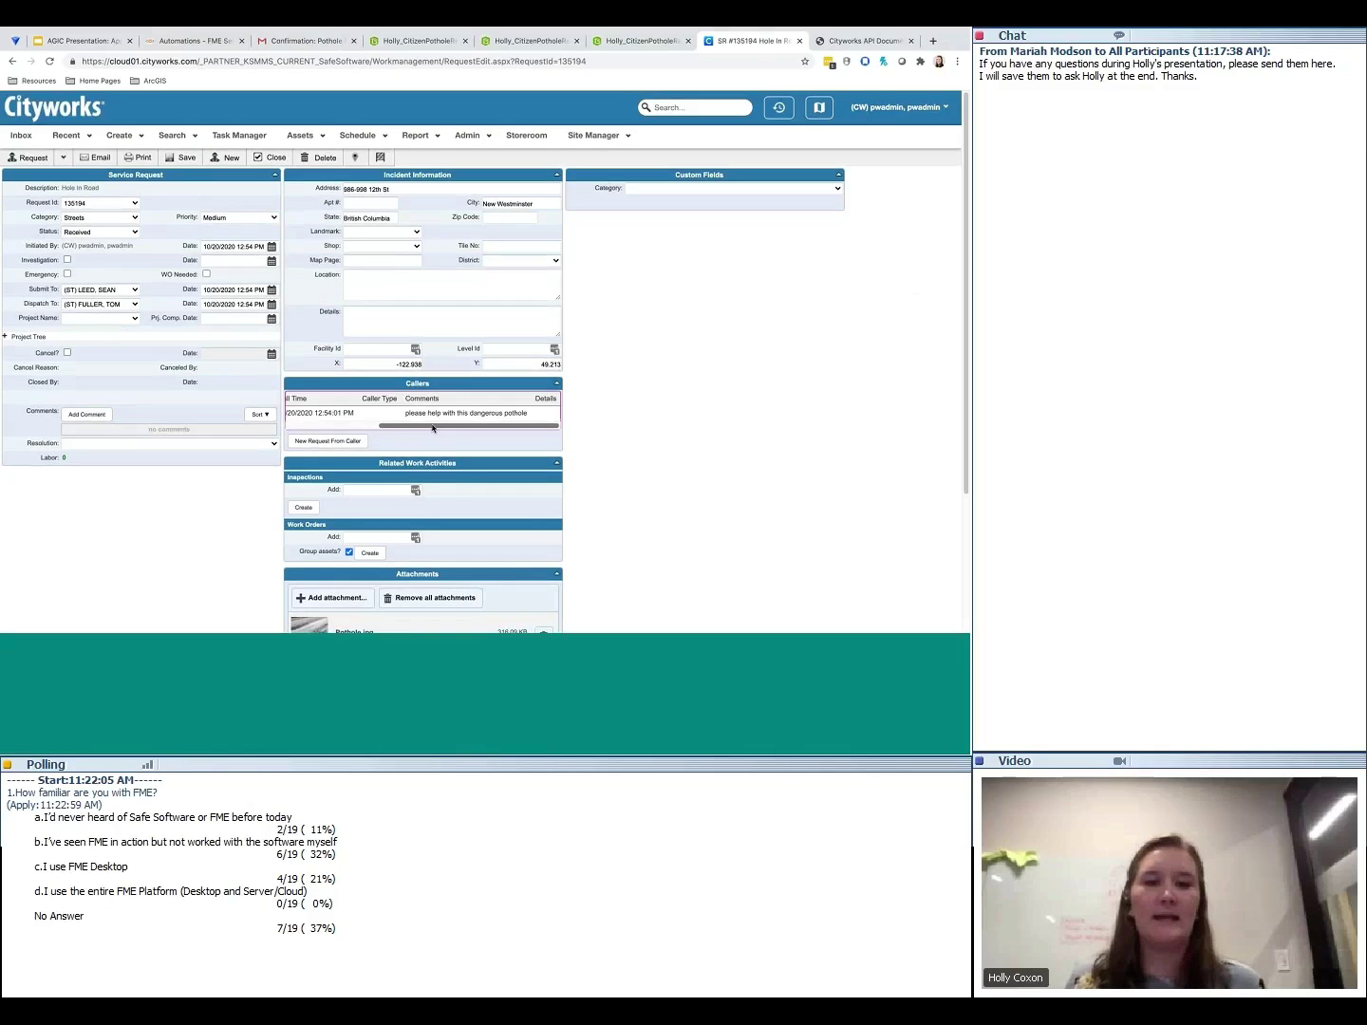
scroll(456, 380, down, 2)
scroll(413, 300, down, 1)
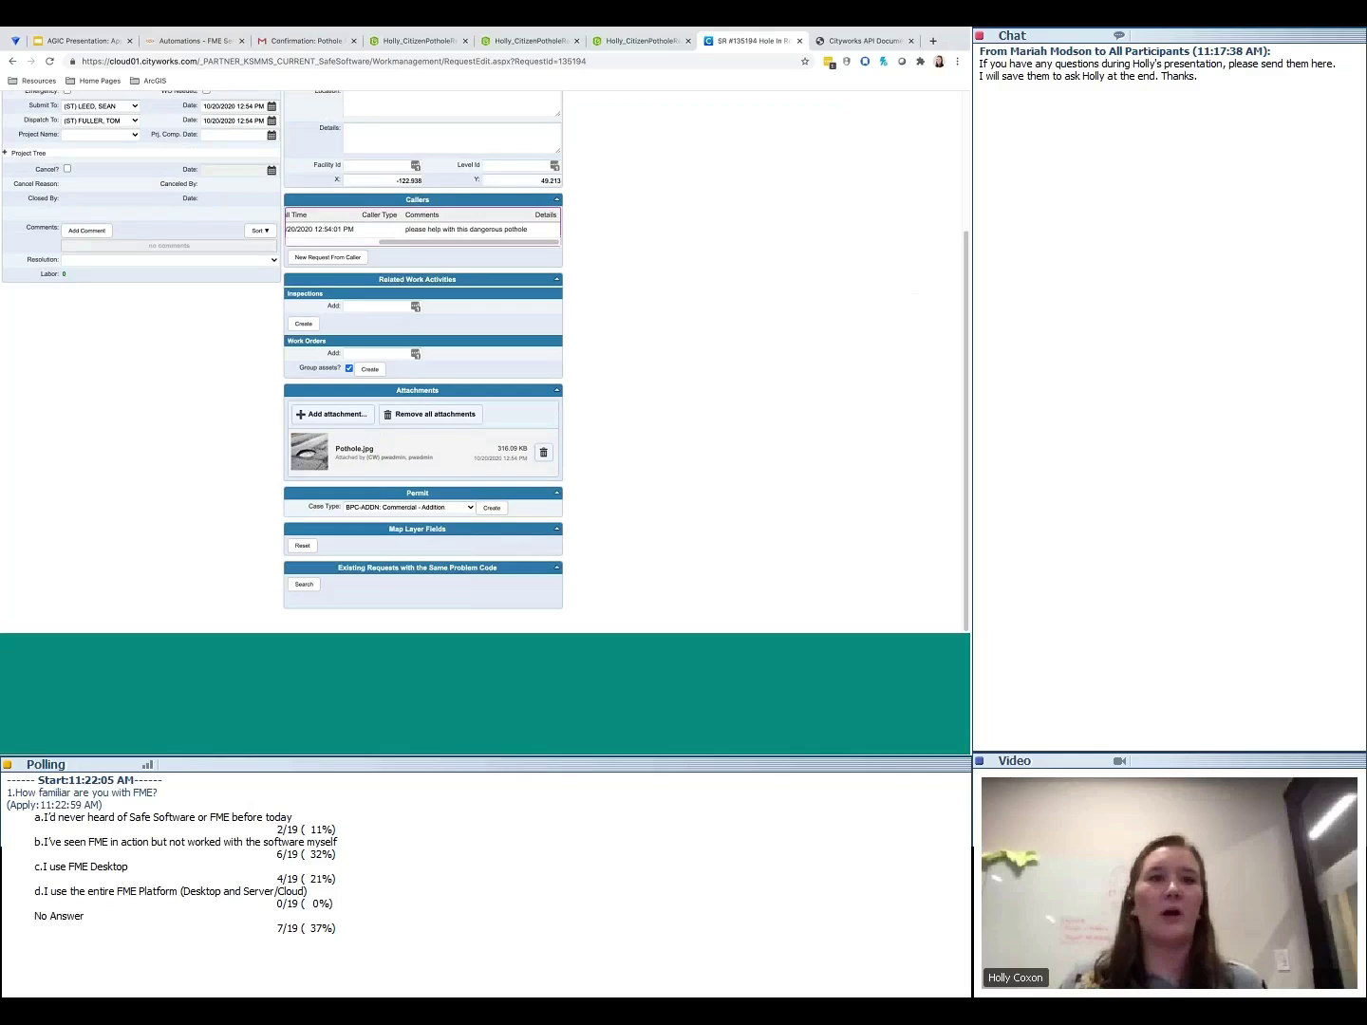
click(217, 42)
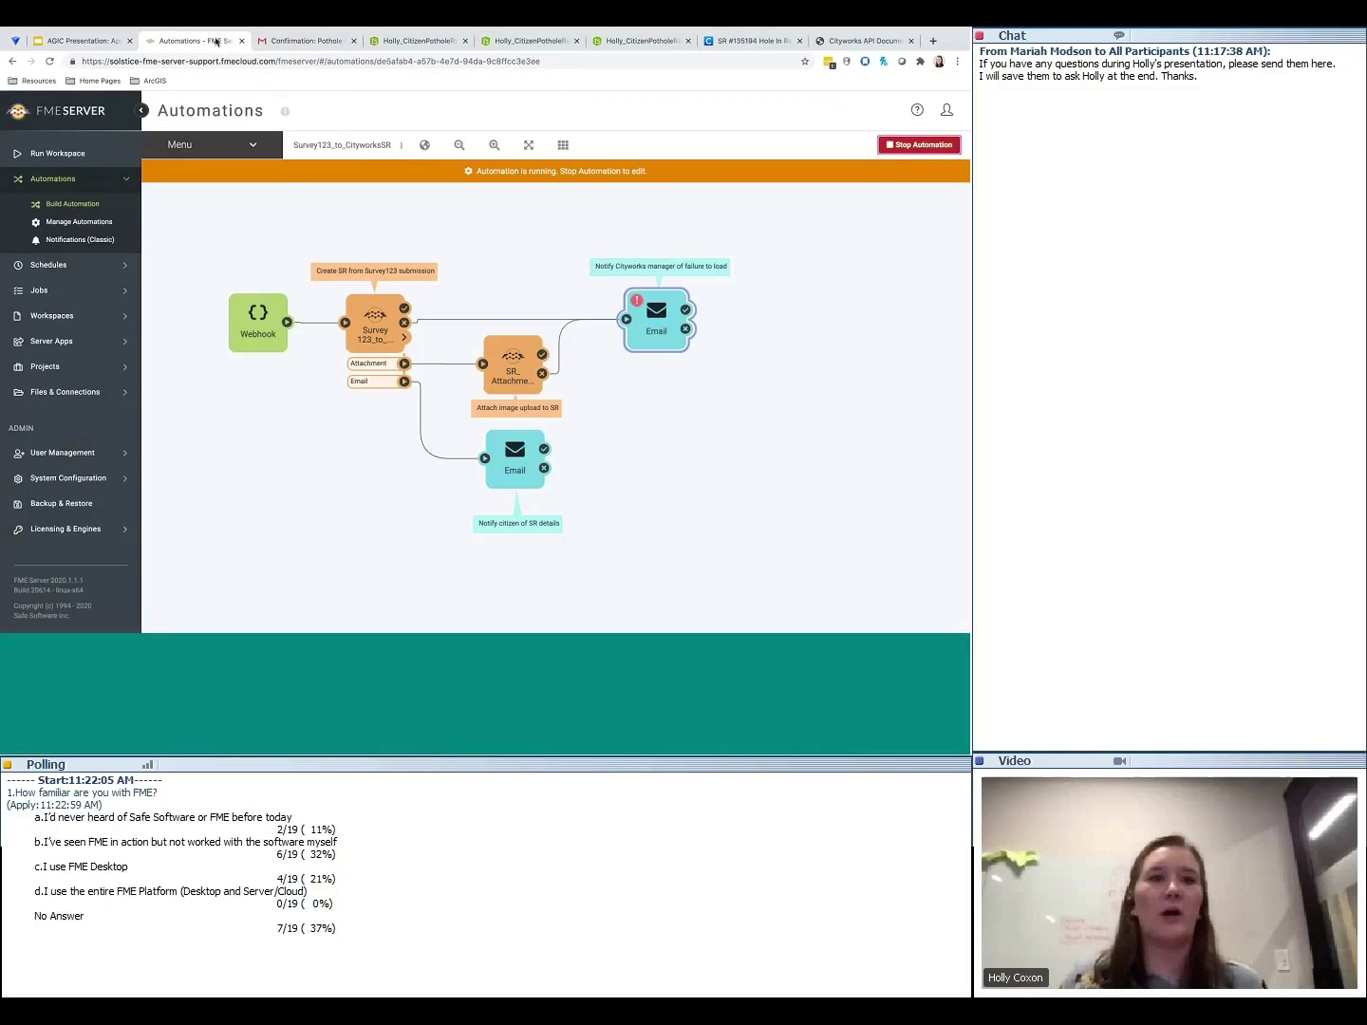
- List the automation's triggered jobs, confirming jobs 54 and 55 completed successfully
click(196, 146)
click(216, 290)
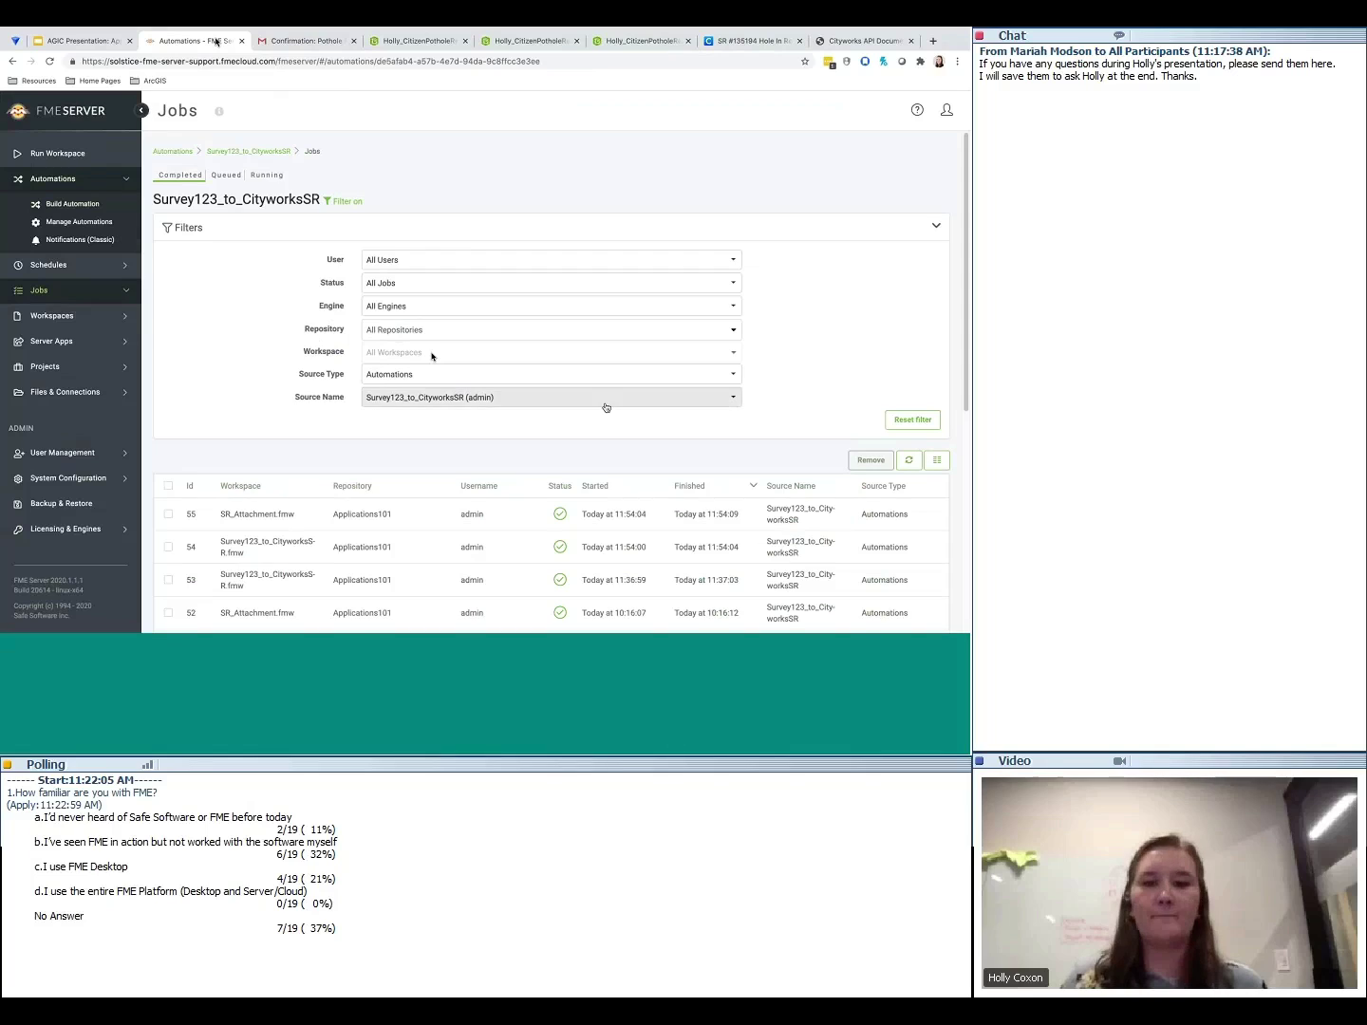
scroll(816, 442, down, 1)
scroll(821, 442, down, 1)
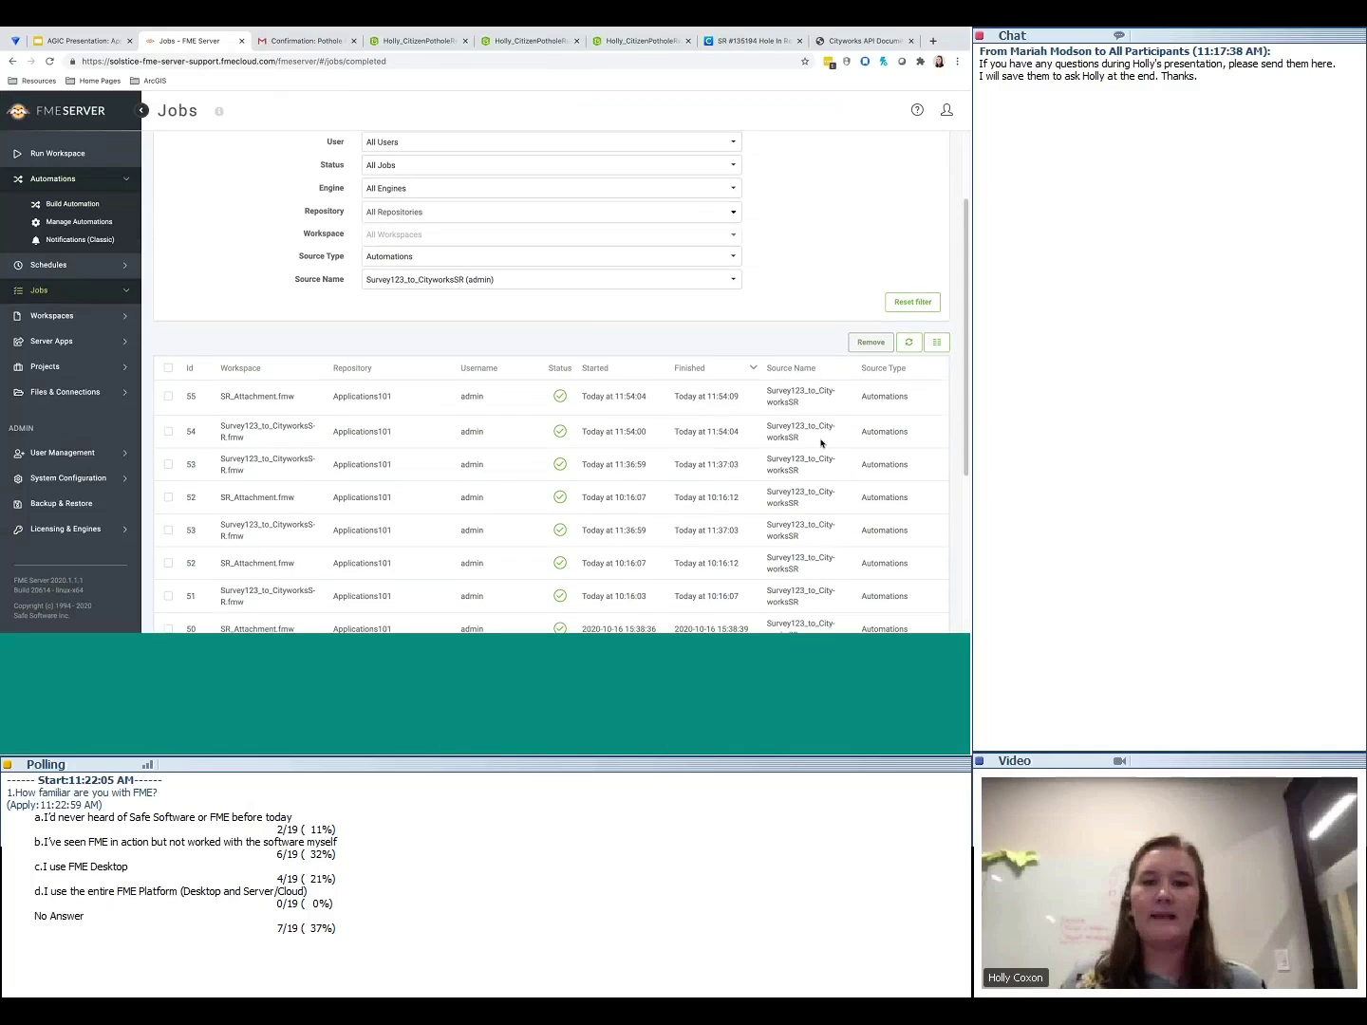
scroll(656, 394, down, 1)
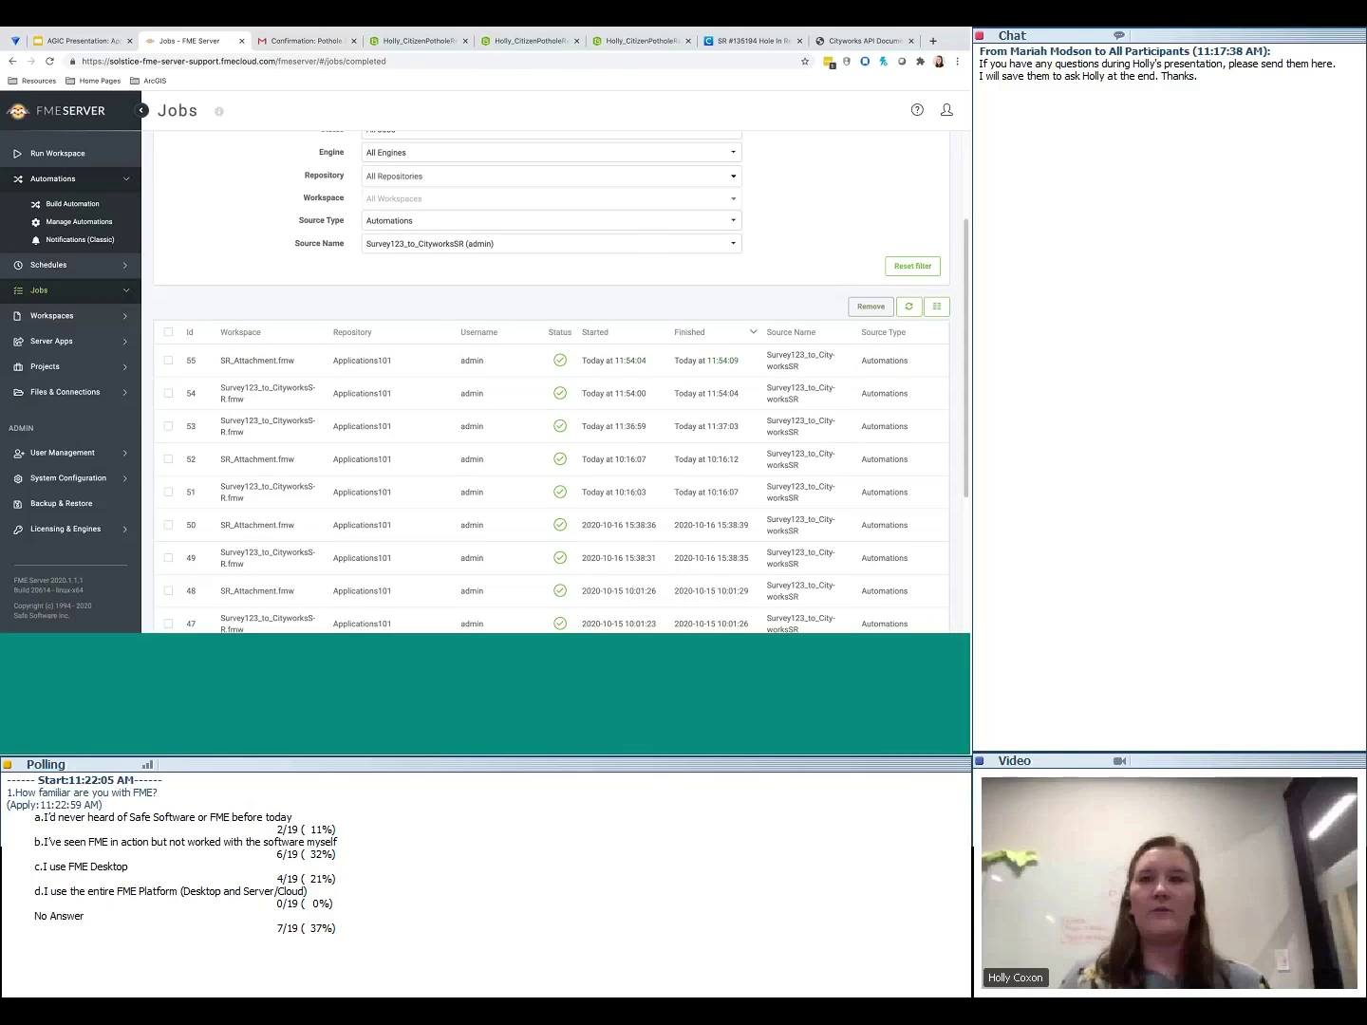
click(82, 40)
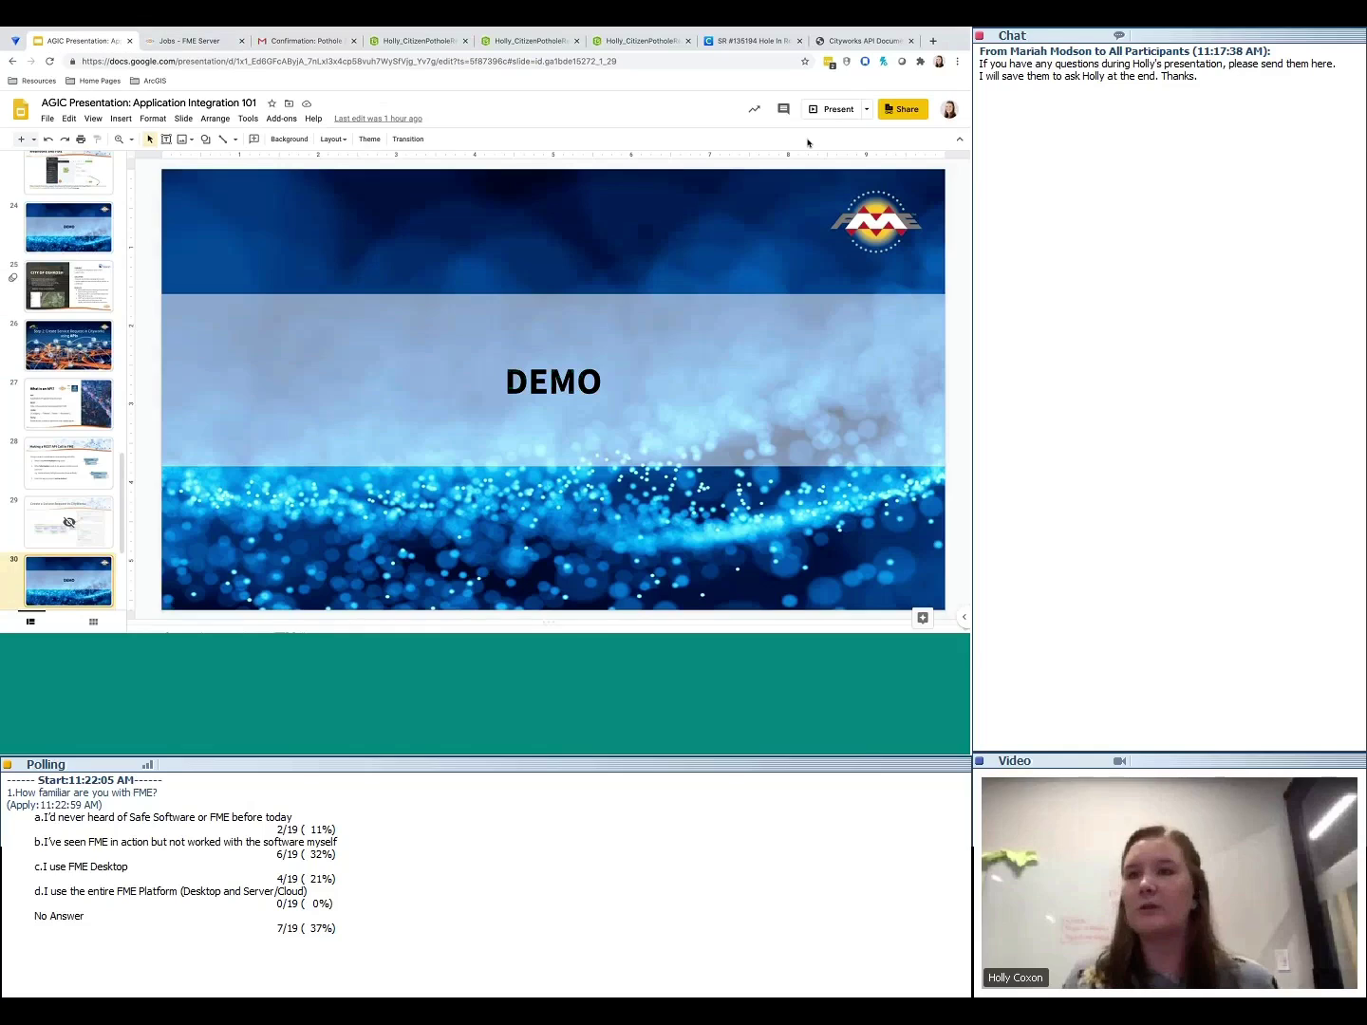
- Present the AGIC deck in Presenter view from slide 30, moving it to its own window
click(866, 110)
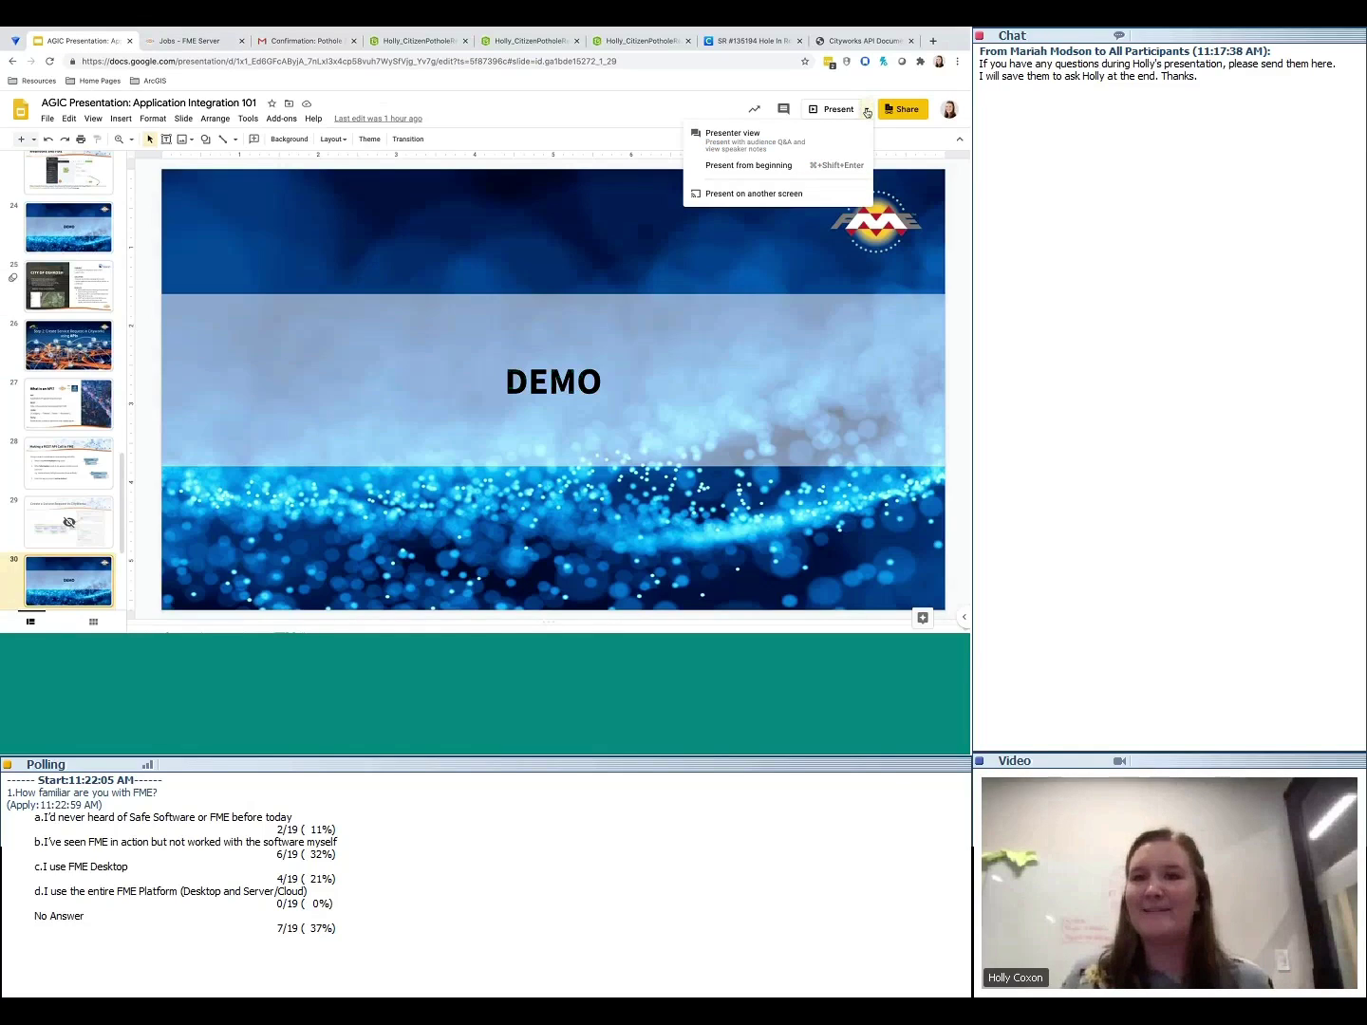
click(732, 134)
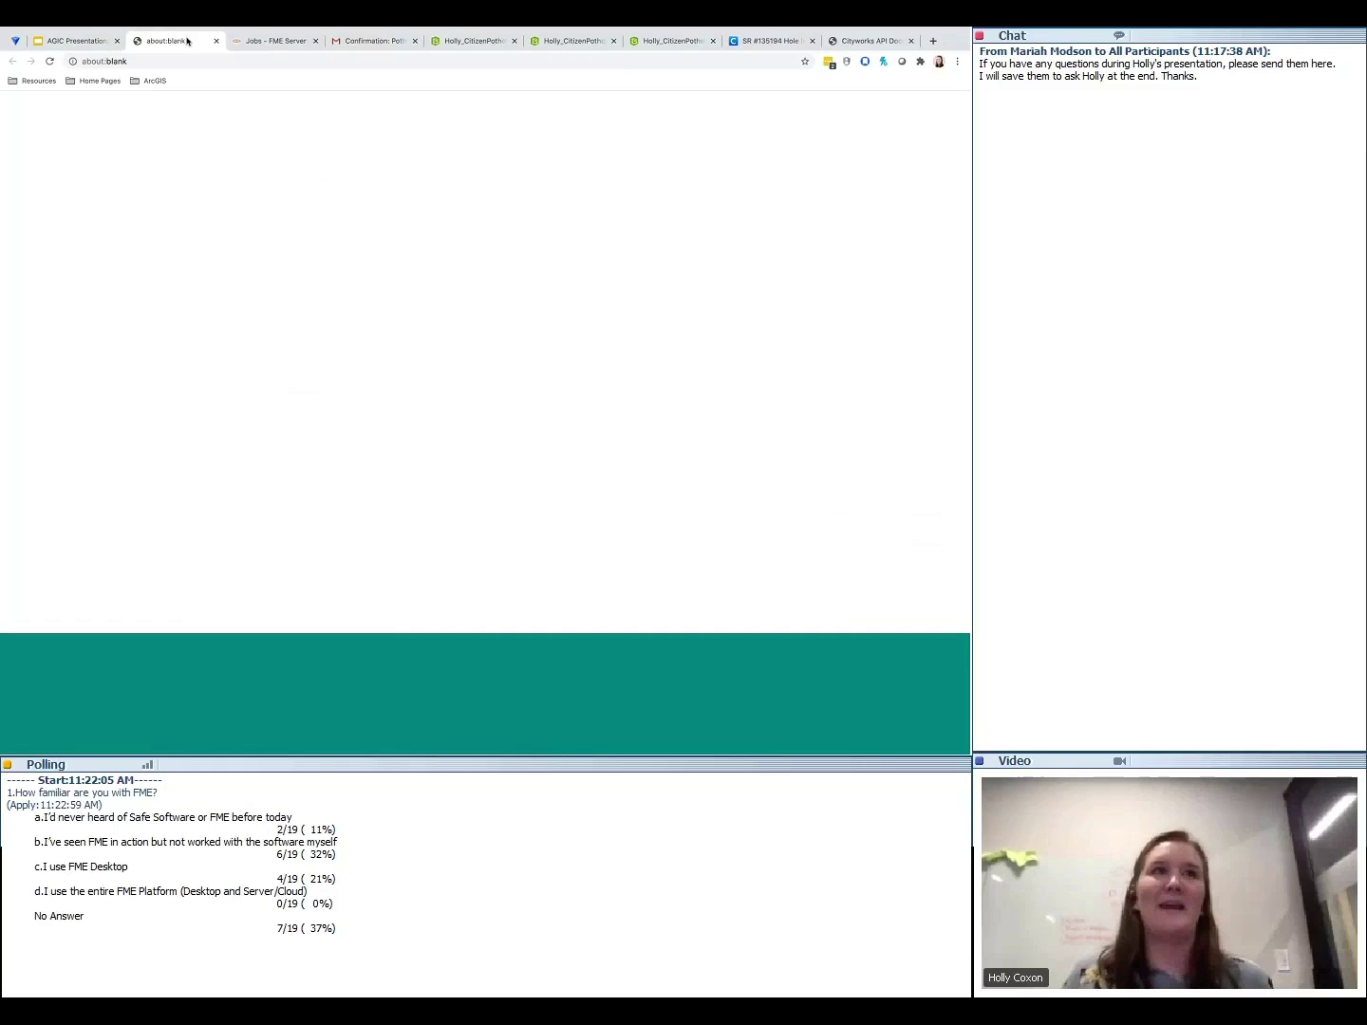
drag(187, 40, 925, 114)
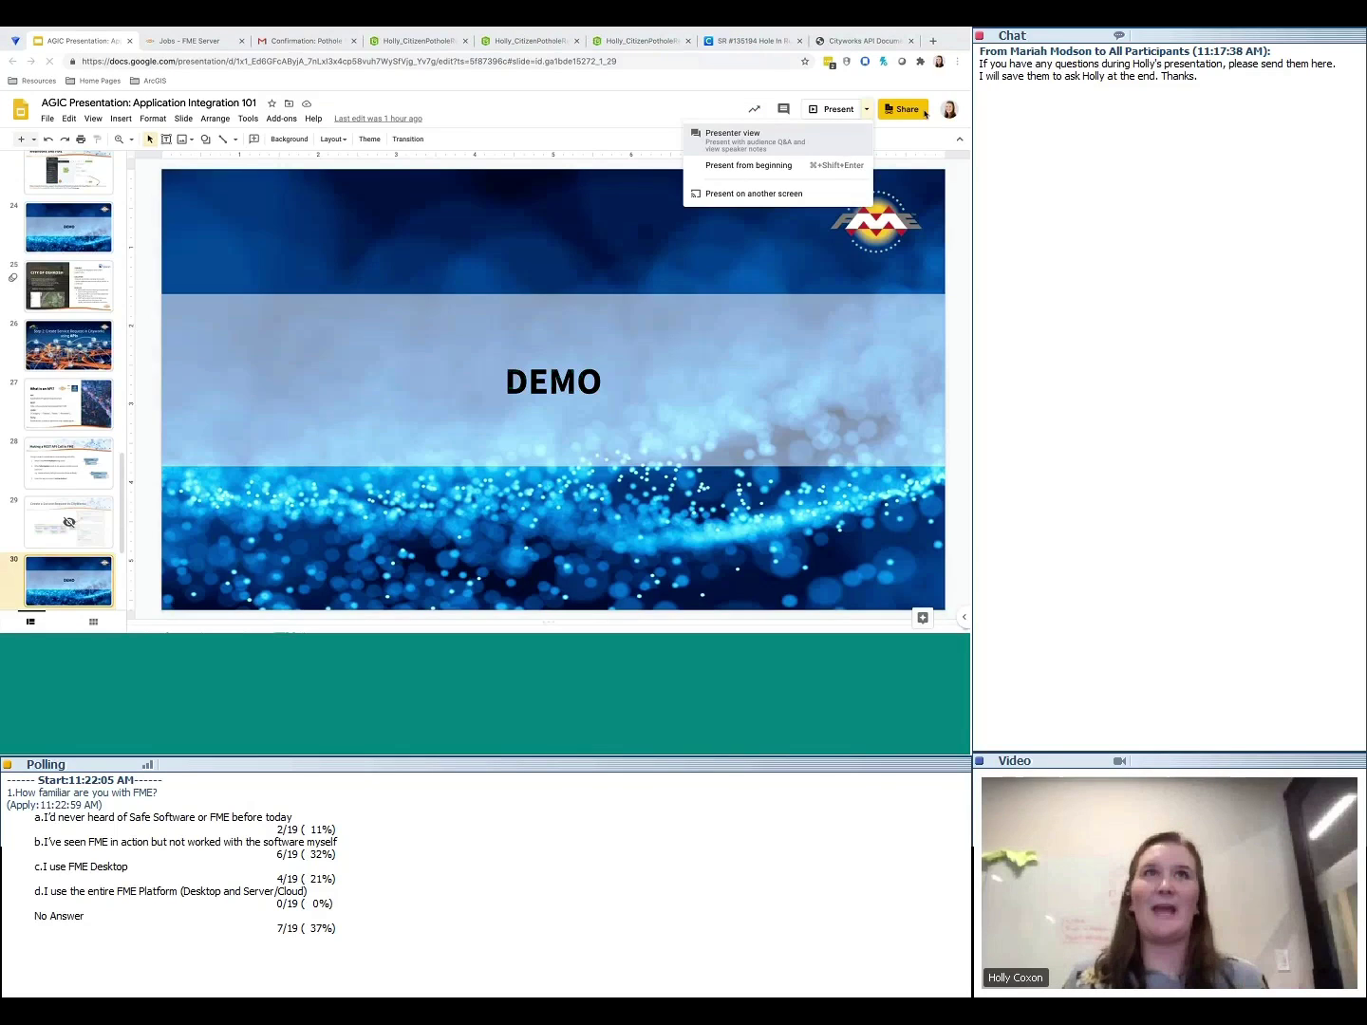